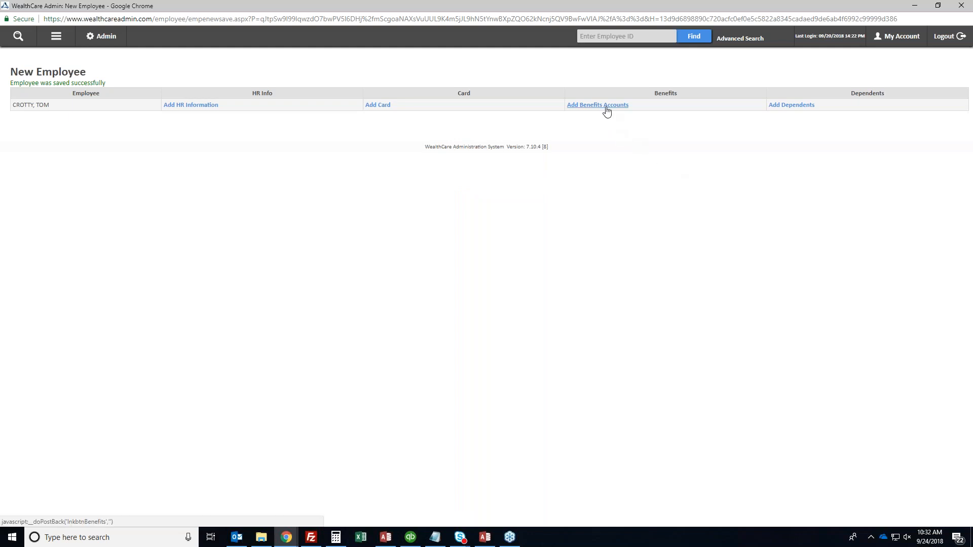
From the New Employee confirmation, open Add Benefits Accounts and start a new benefit account
left_click(606, 107)
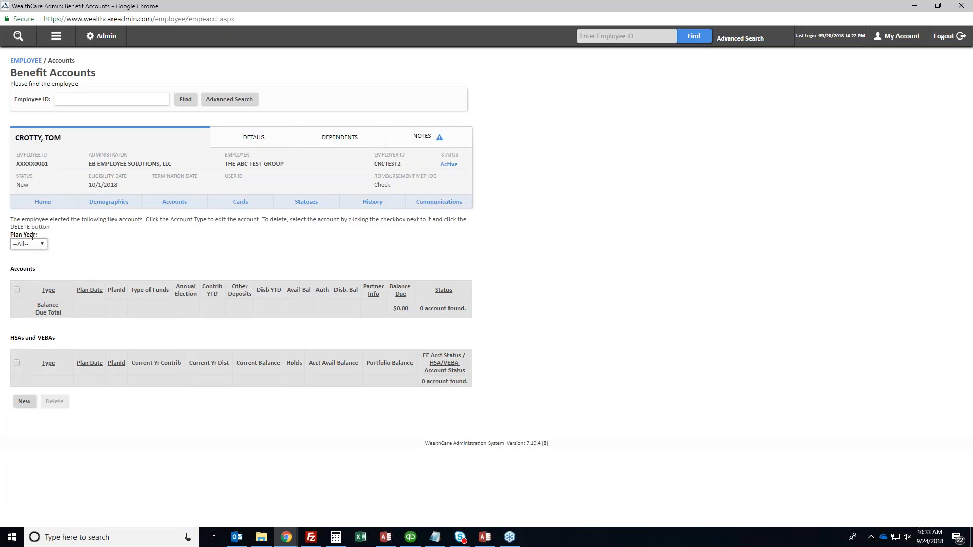
left_click(24, 404)
Save a Current-year HR2 2018-POS-20-35 account effective 10/1/2018 with $14,700 employee prefunded
left_click(24, 404)
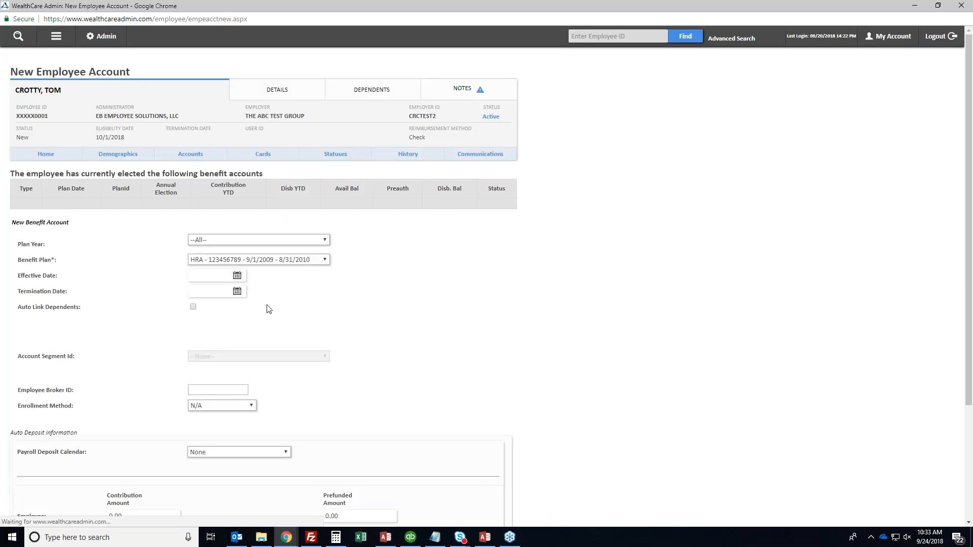
left_click(229, 243)
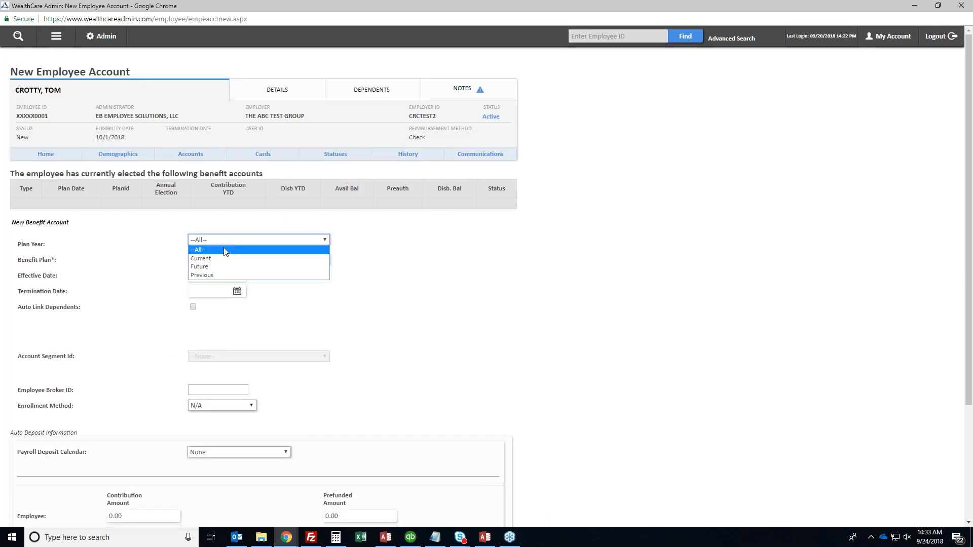
left_click(218, 259)
left_click(226, 259)
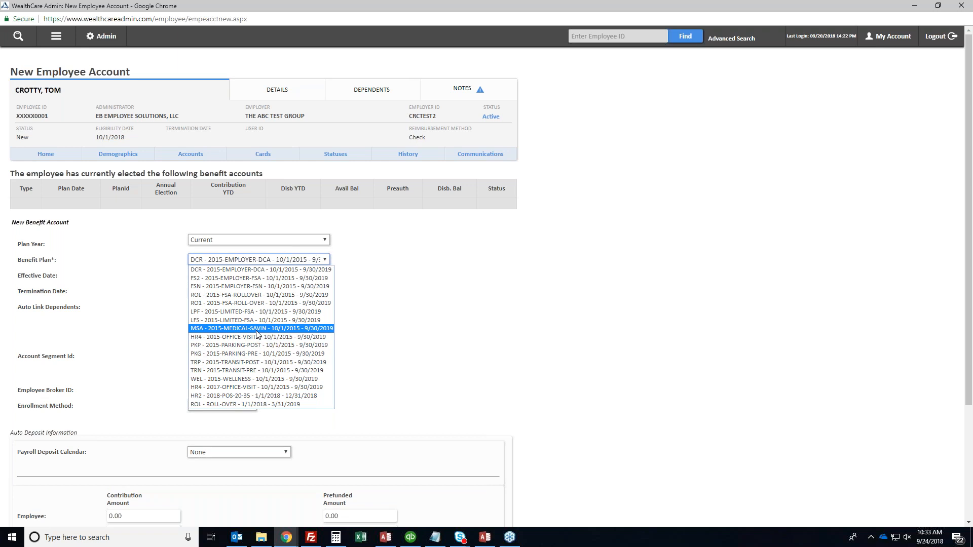
left_click(256, 395)
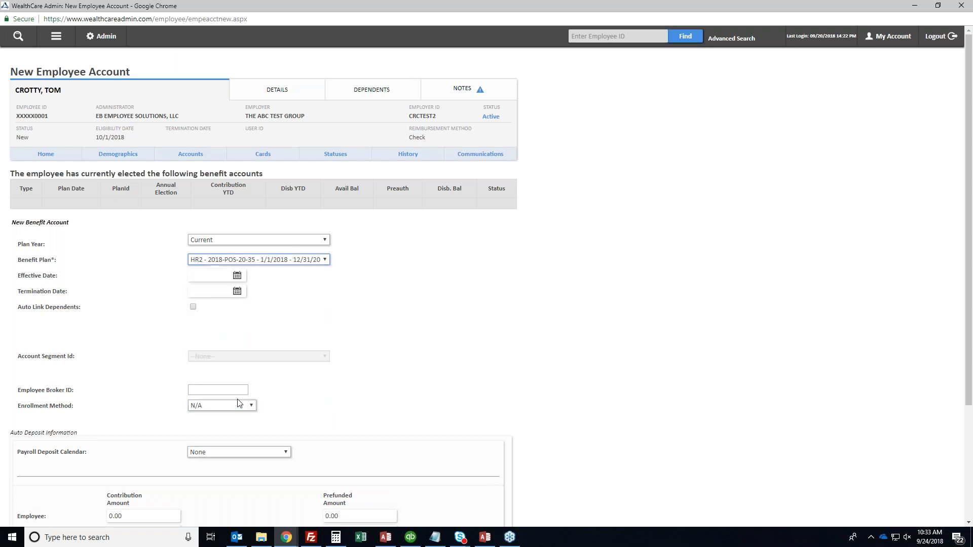
left_click(209, 277)
type("10/1/2018")
key("Tab")
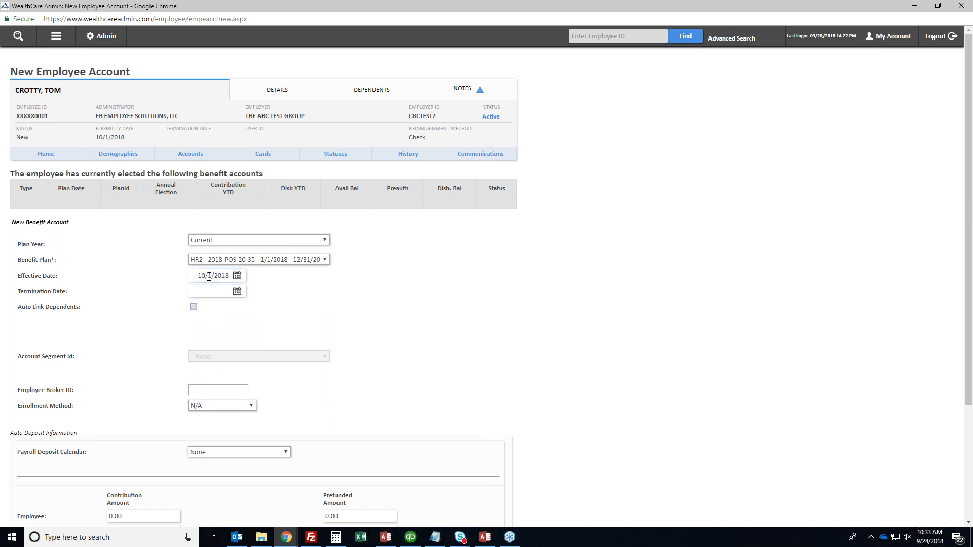
scroll(265, 397, "down", 3)
left_click(358, 515)
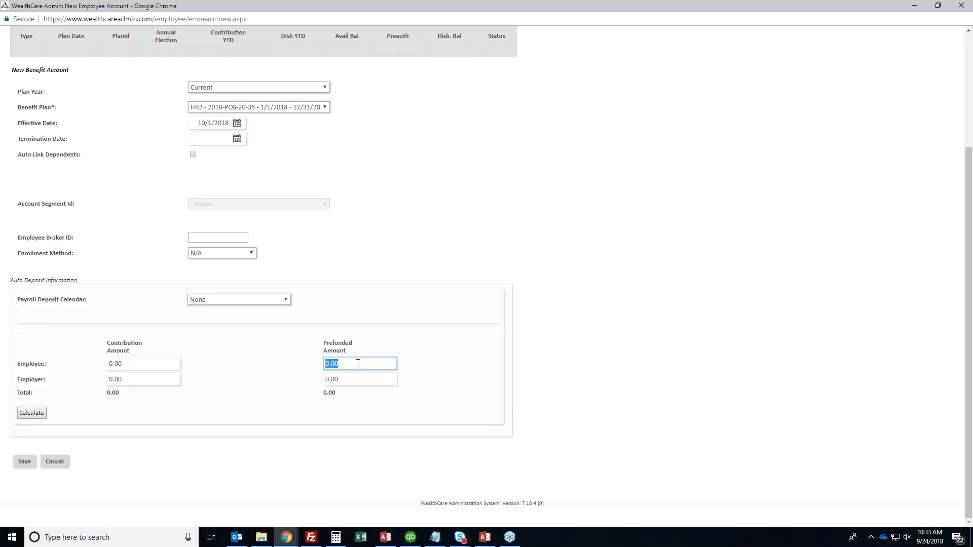
type("14700")
left_click(31, 461)
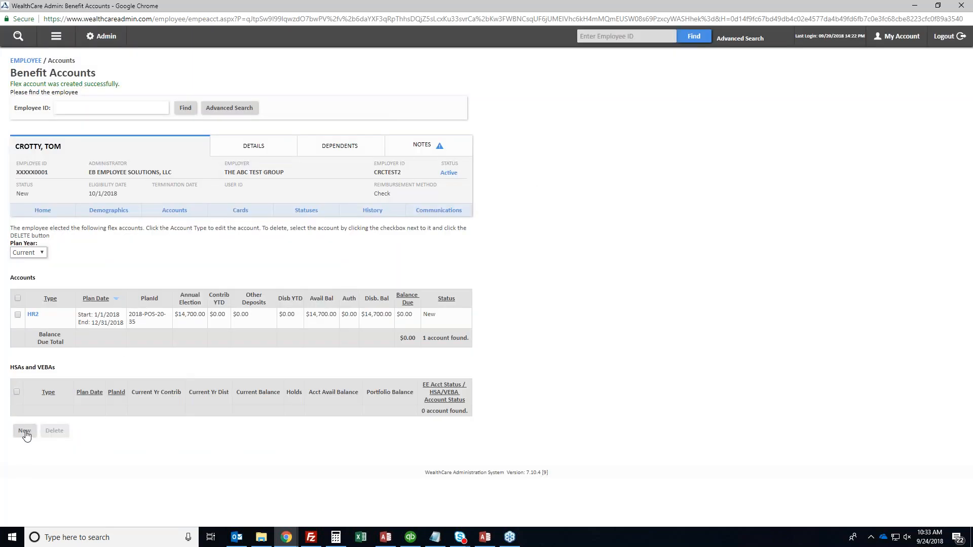
Save an FS2 2015-EMPLOYER-FSA account effective 10/1/2018 with $1,000 employee prefunded
left_click(25, 431)
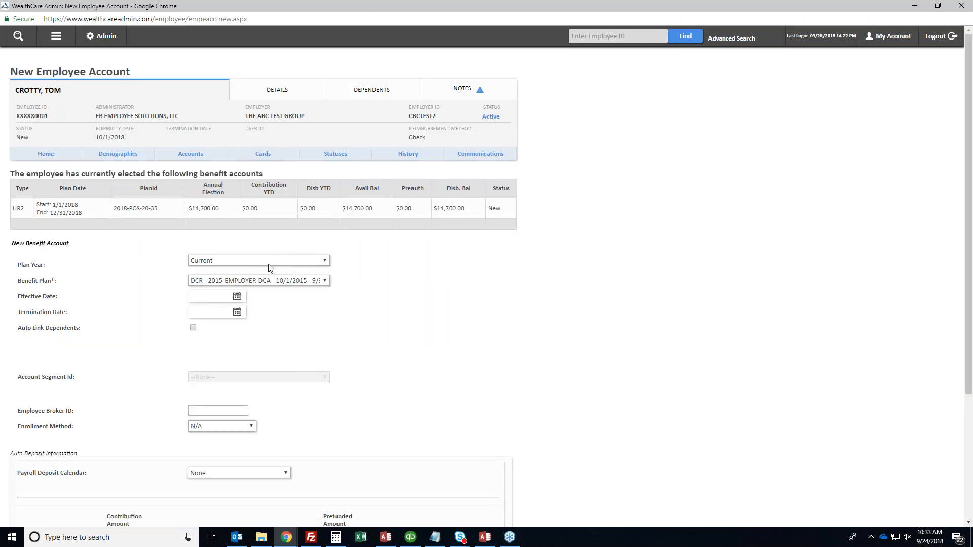
left_click(262, 280)
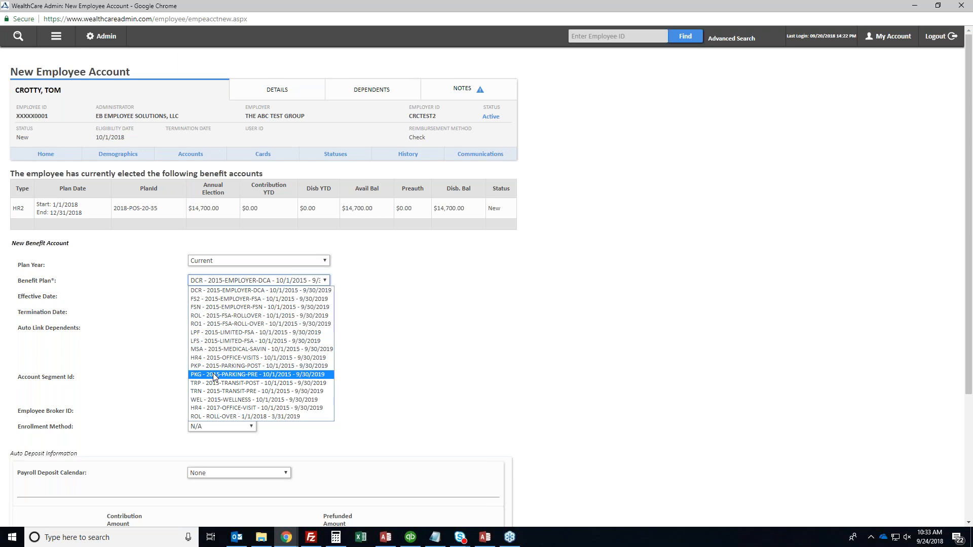
left_click(238, 299)
left_click(221, 295)
type("10/1/2018")
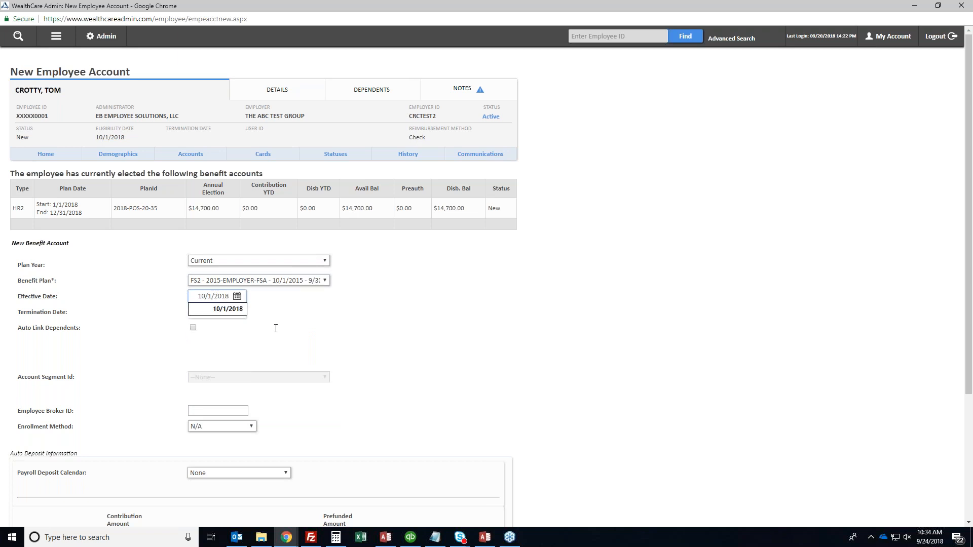
scroll(365, 400, "down", 4)
left_click(350, 364)
type("1000")
left_click(24, 461)
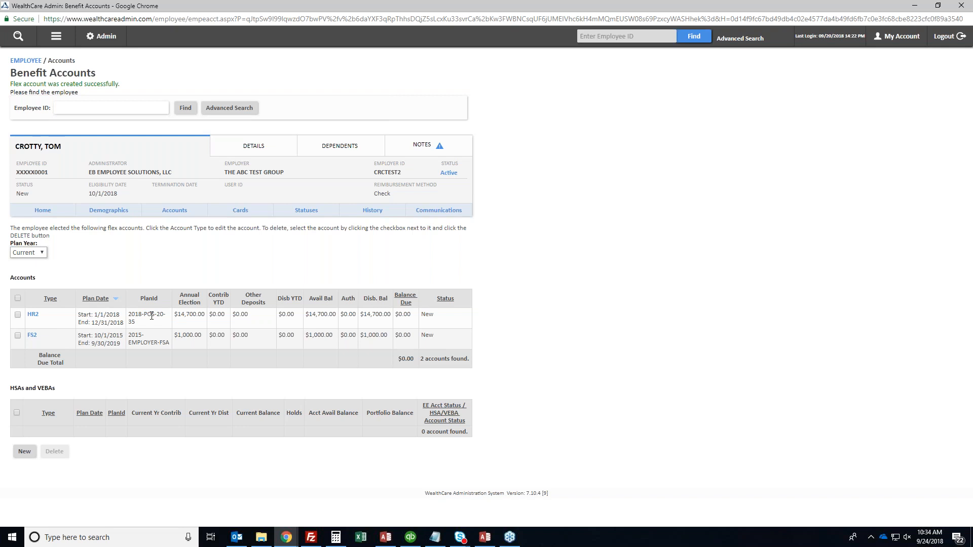
double_click(175, 313)
left_click(177, 313)
double_click(251, 303)
left_click(251, 305)
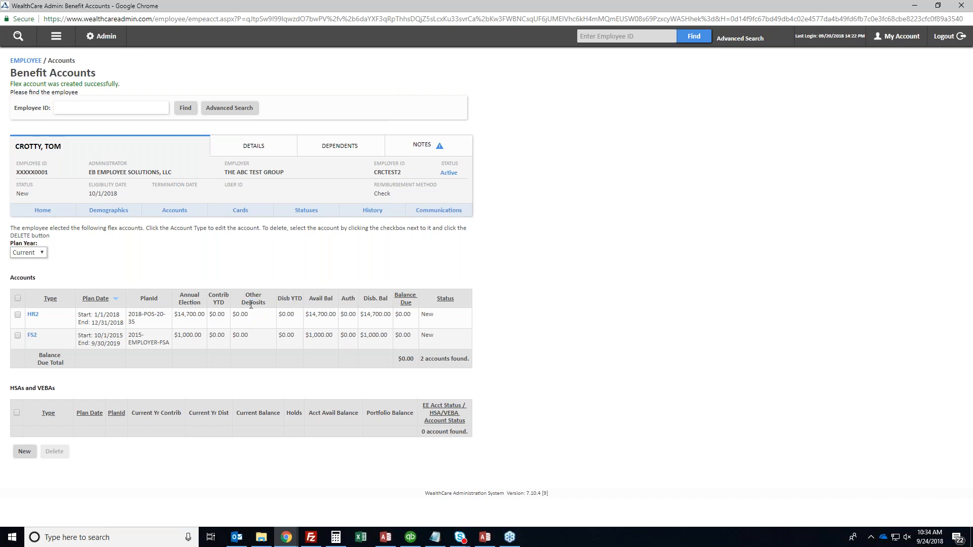
double_click(225, 302)
left_click(248, 304)
triple_click(294, 296)
left_click(285, 300)
triple_click(333, 300)
left_click(327, 300)
Go to Dependents > New and open a blank new dependent form
left_click(57, 43)
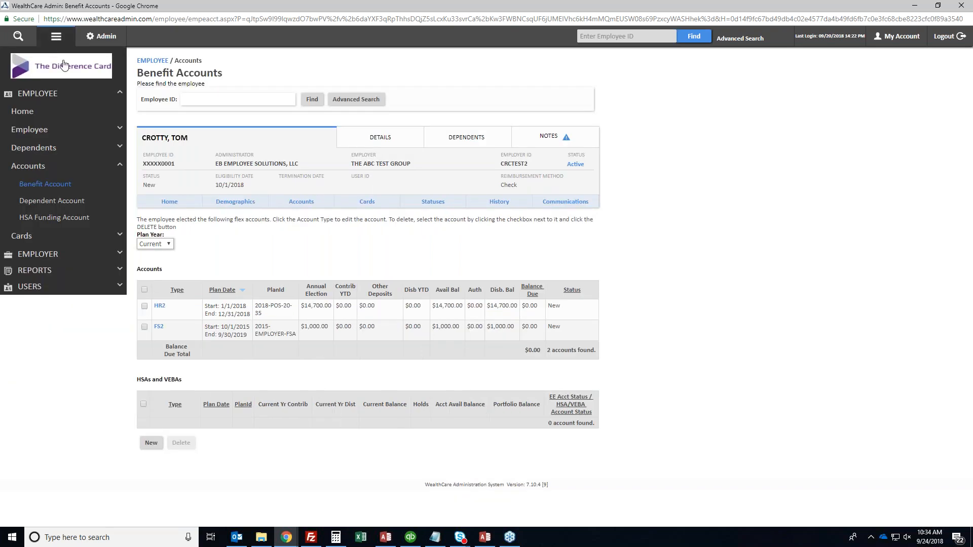
left_click(38, 152)
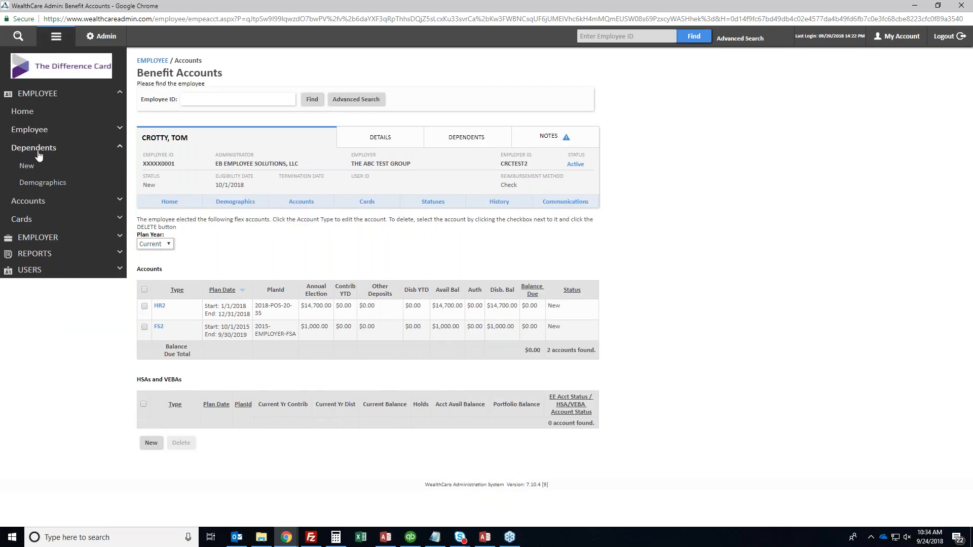
left_click(27, 166)
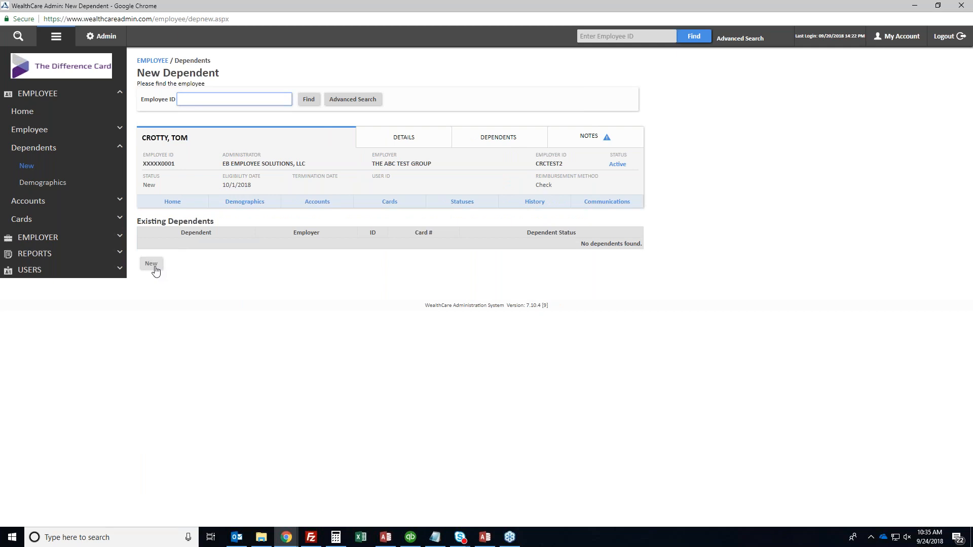
left_click(153, 264)
Enter the dependent's first and last name and a dependent ID
left_click(216, 238)
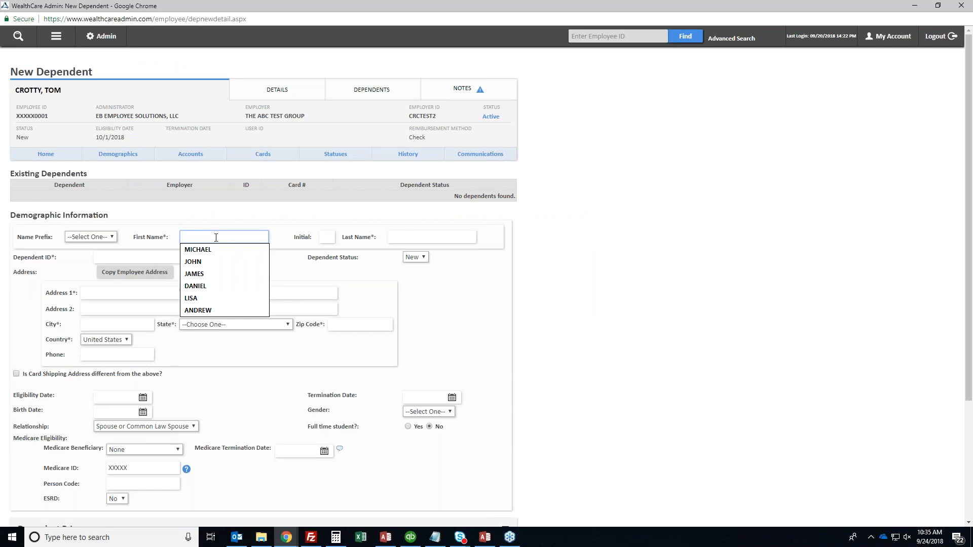
key("Tab")
key("Tab")
key("Tab")
type("000000000")
key("BackSpace")
key("BackSpace")
key("BackSpace")
key("BackSpace")
key("BackSpace")
key("BackSpace")
key("BackSpace")
key("BackSpace")
key("BackSpace")
type("000")
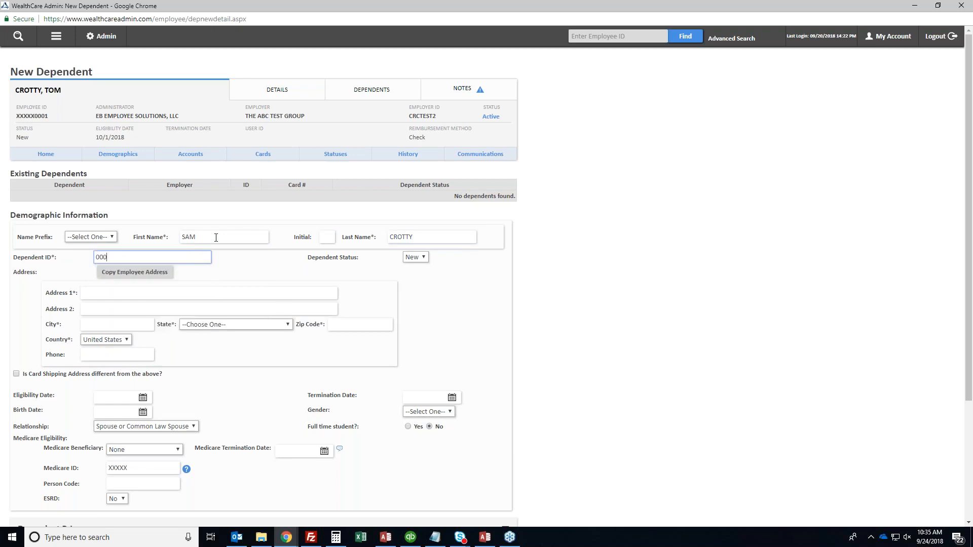
type("000002")
key("Tab")
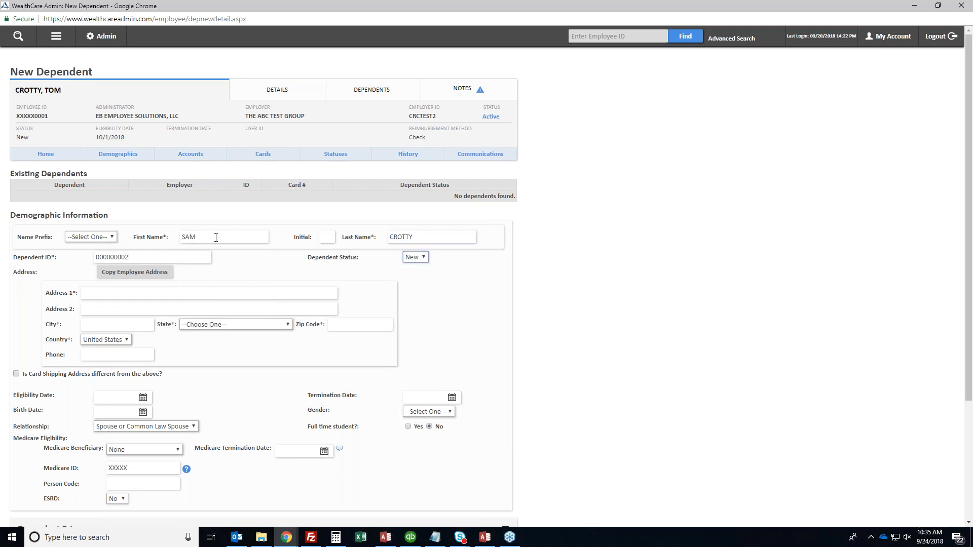
Copy the employee's address to the dependent and select the dependent ID for reuse as SSN
left_click(146, 274)
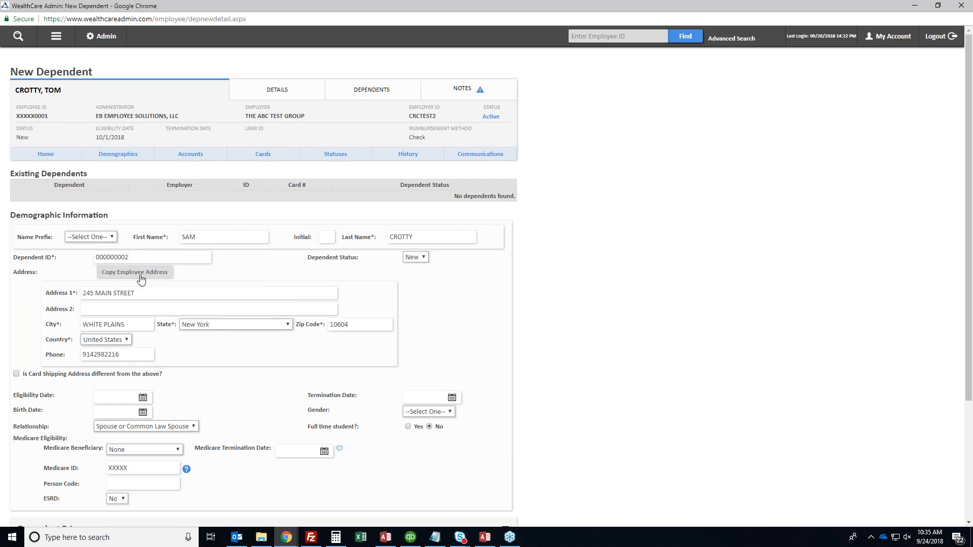
double_click(133, 257)
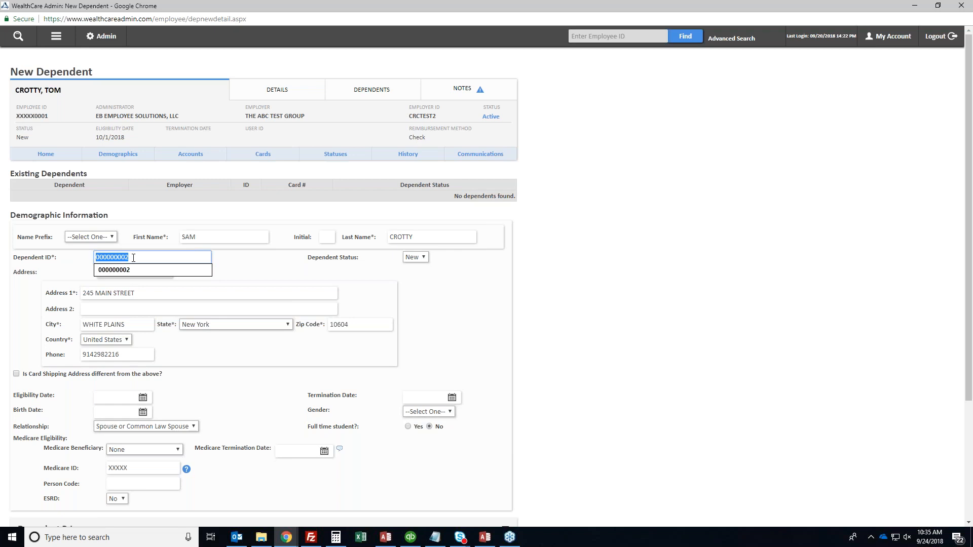
left_click(134, 258)
scroll(133, 257, "down", 3)
Paste the dependent SSN, set relationship to Child and eligibility date 10/1/2018
left_click(183, 407)
key("ctrl+v")
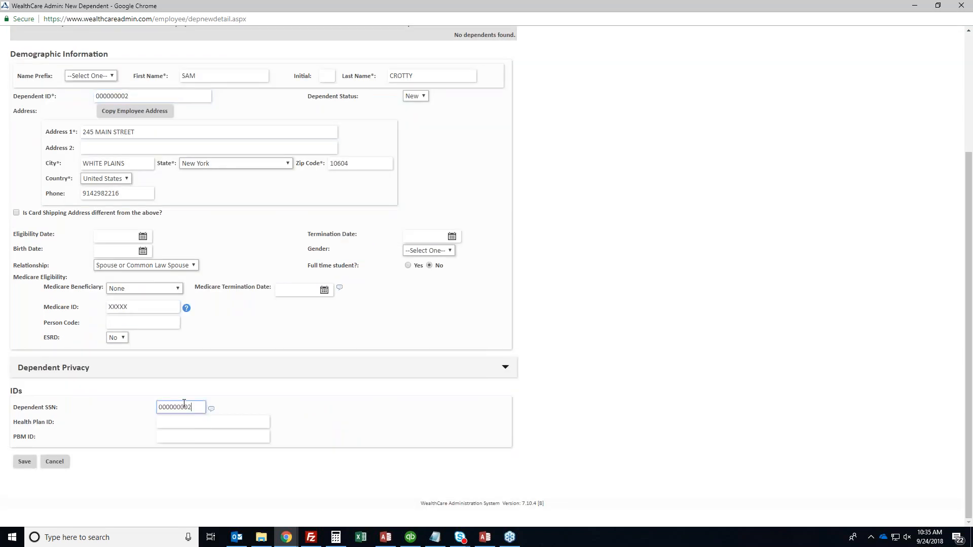
scroll(202, 390, "up", 3)
left_click(152, 426)
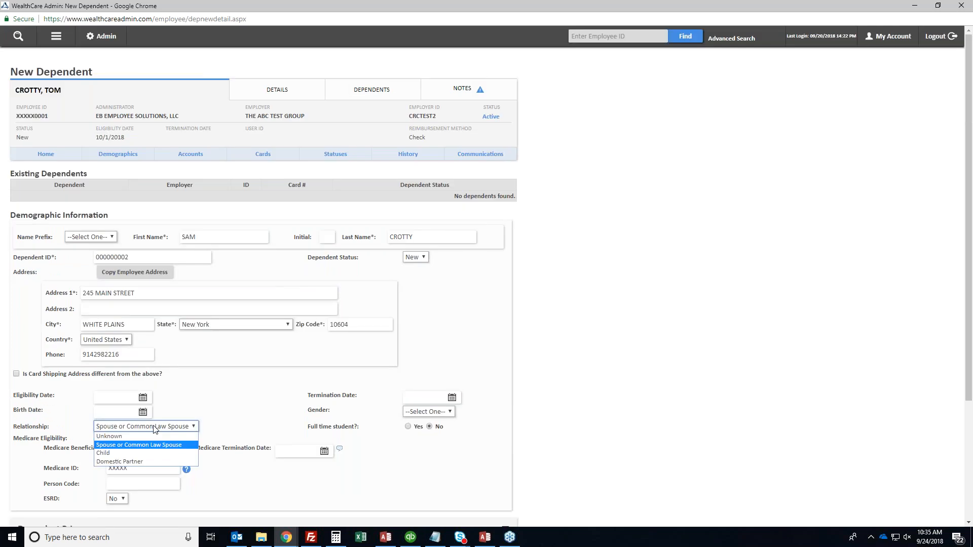
left_click(142, 453)
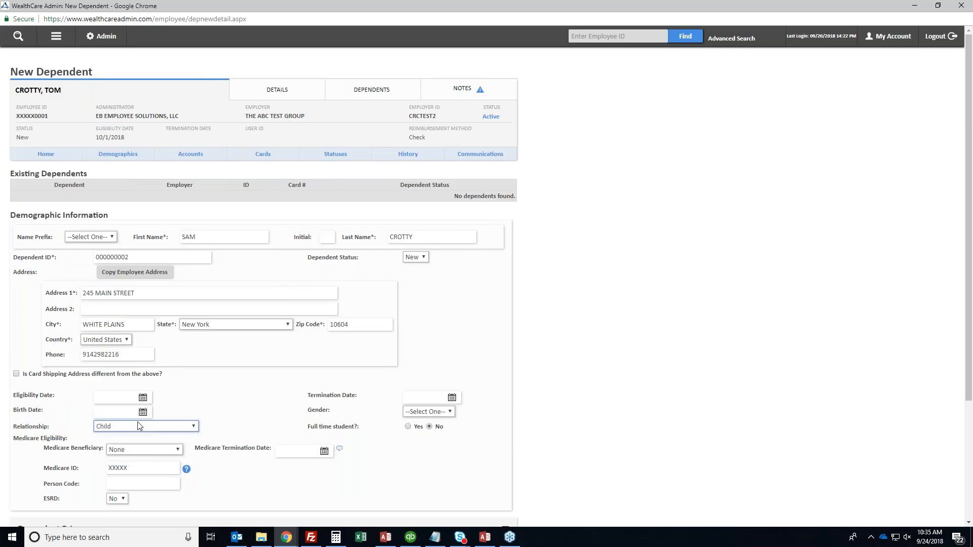
left_click(120, 398)
type("10/1/2018")
key("Tab")
key("Tab")
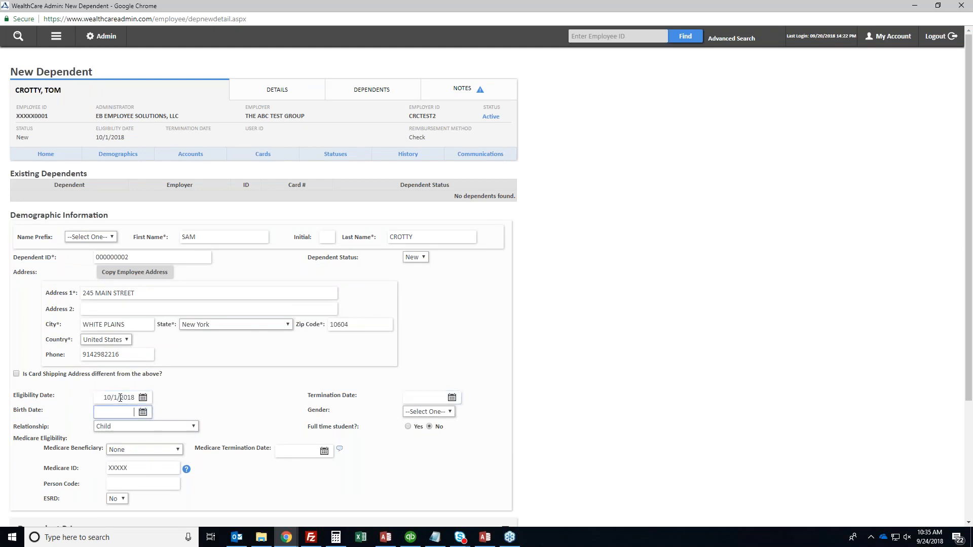
Set the dependent's birth date to 1/1/2002 and gender to Male
type("1/1/201")
key("BackSpace")
key("BackSpace")
key("BackSpace")
type("2000")
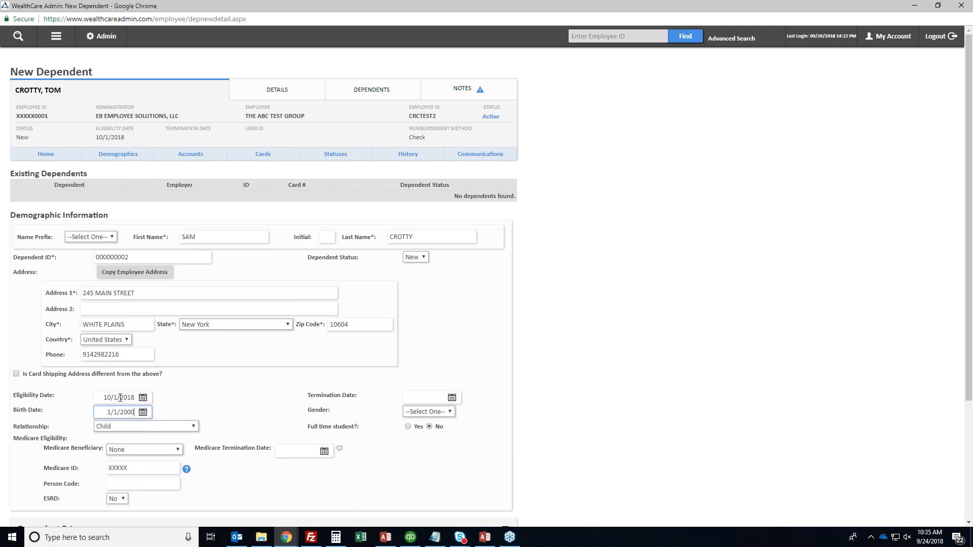
key("BackSpace")
type("2")
key("Tab")
left_click(428, 412)
left_click(427, 429)
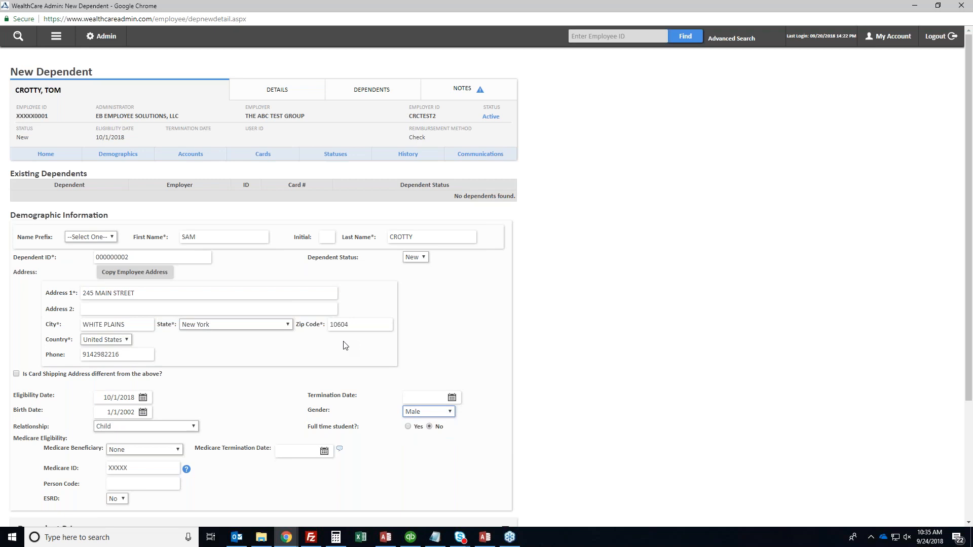
scroll(344, 346, "down", 2)
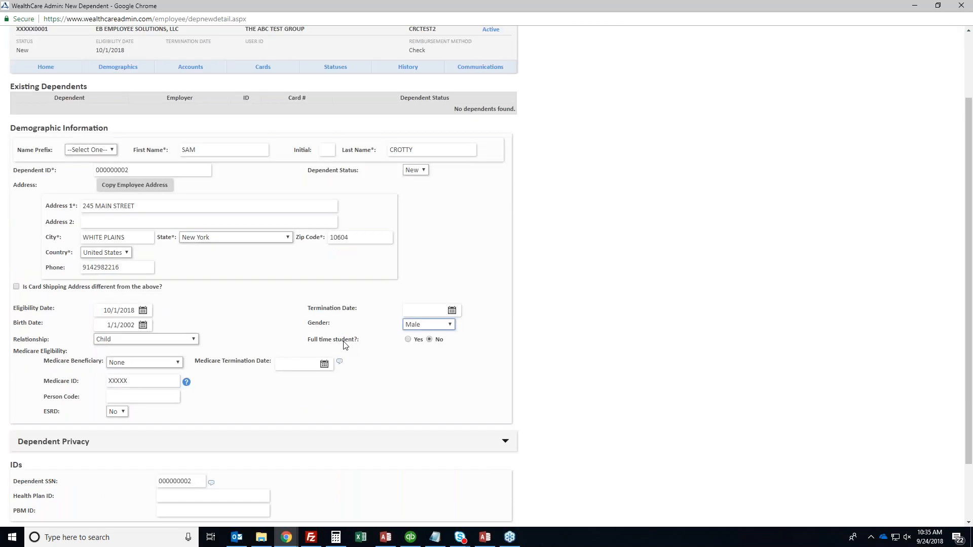
mouse_move(187, 369)
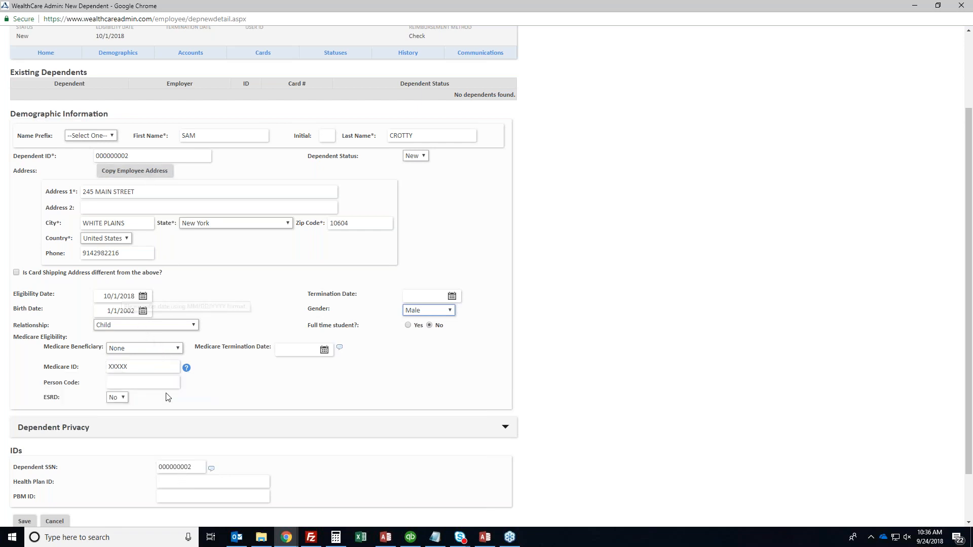
scroll(168, 397, "down", 2)
Save the dependent, then link it to the HR2 2018-POS-20-35 flex account effective 10/1/2018
left_click(23, 461)
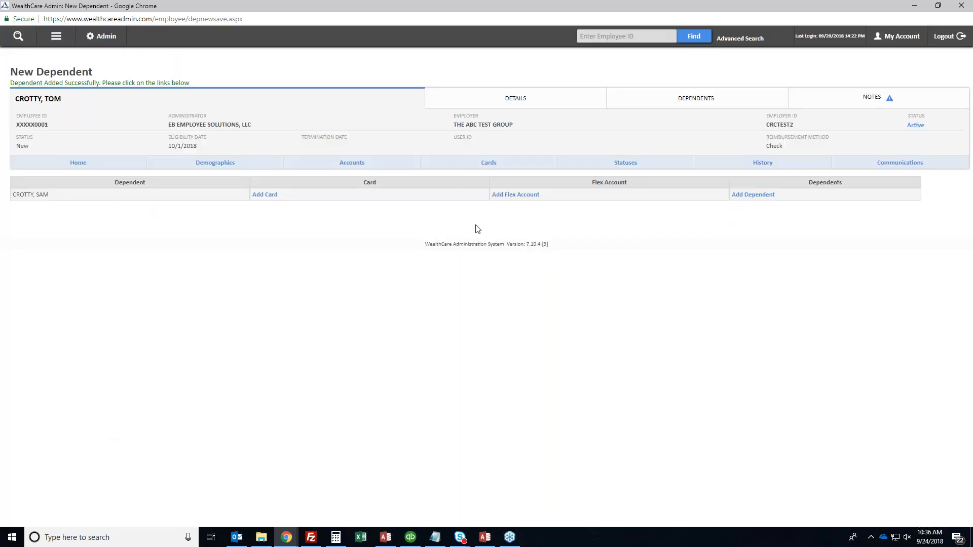
left_click(522, 200)
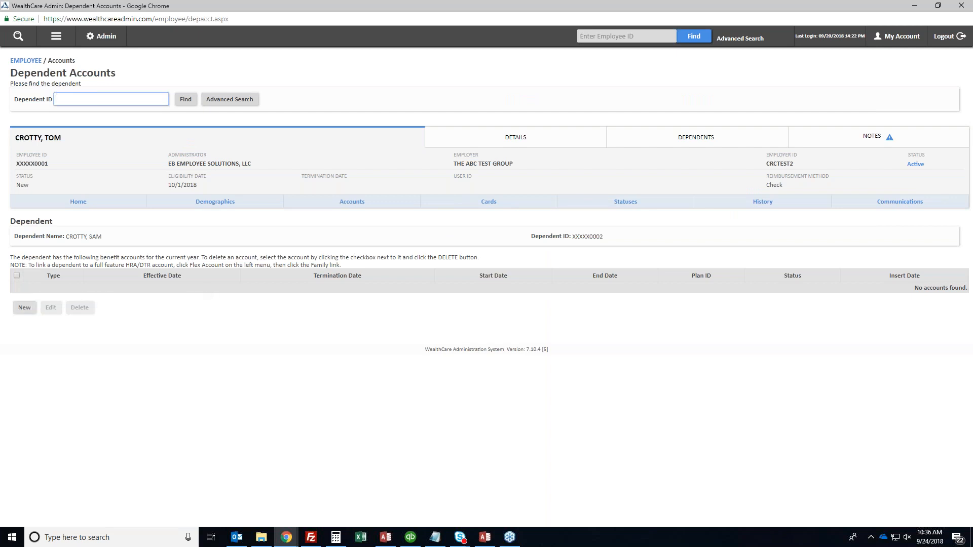
left_click(24, 308)
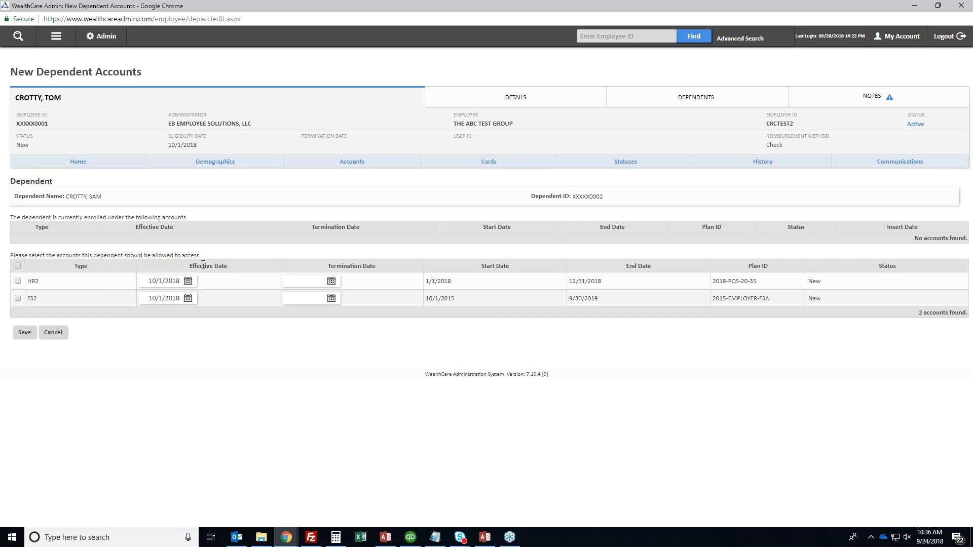
double_click(203, 265)
left_click(204, 264)
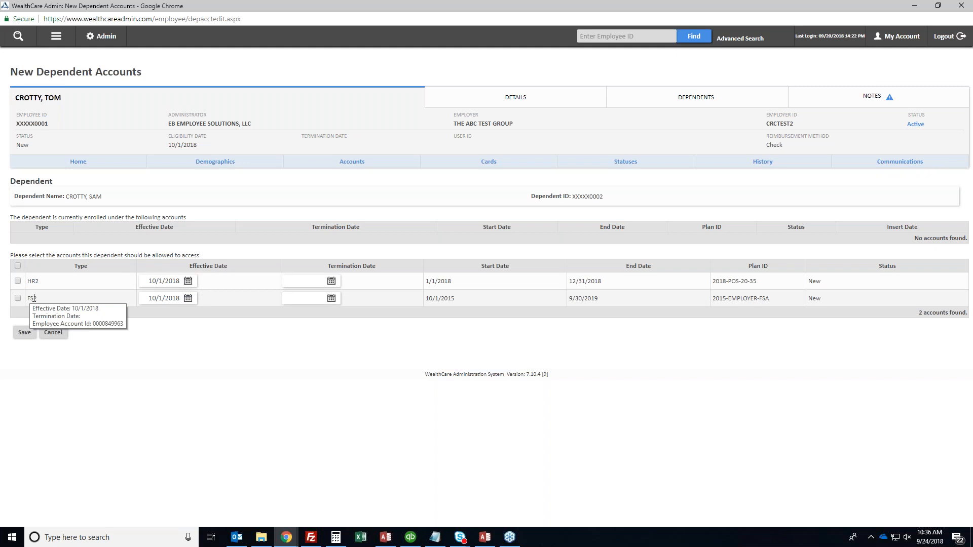
left_click(18, 281)
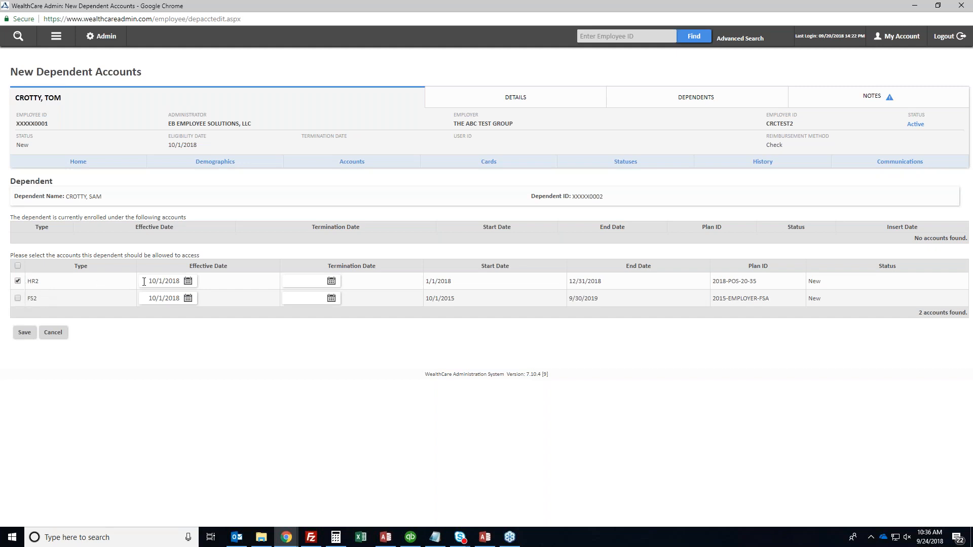
left_click(24, 332)
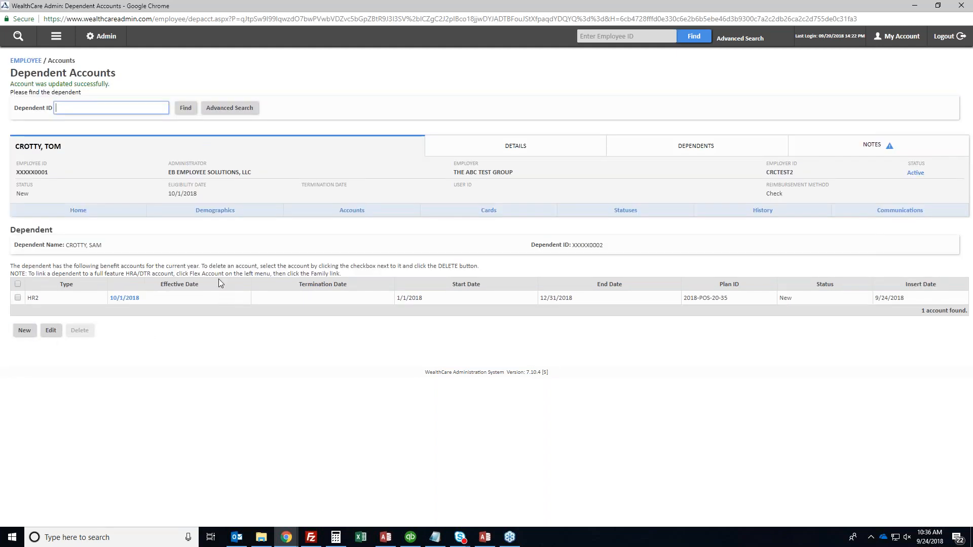
Save a new employee benefit card with Employer shipping, standard mail and Issue Card? set to Do Not Issue
left_click(57, 37)
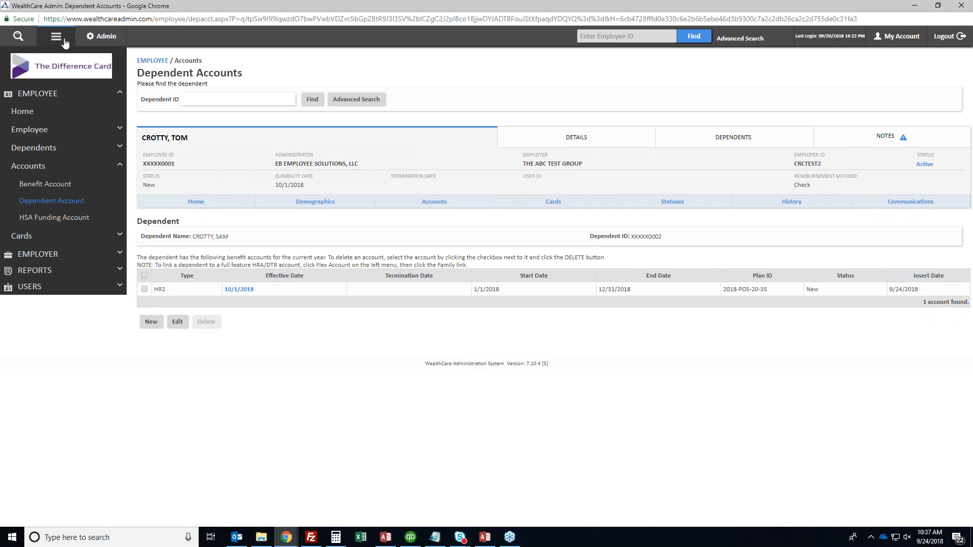
left_click(24, 235)
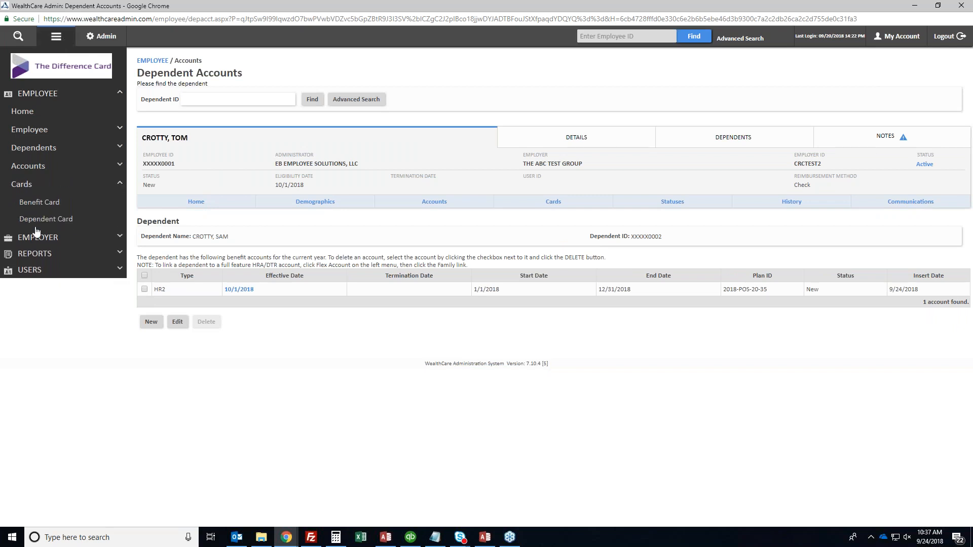
left_click(54, 204)
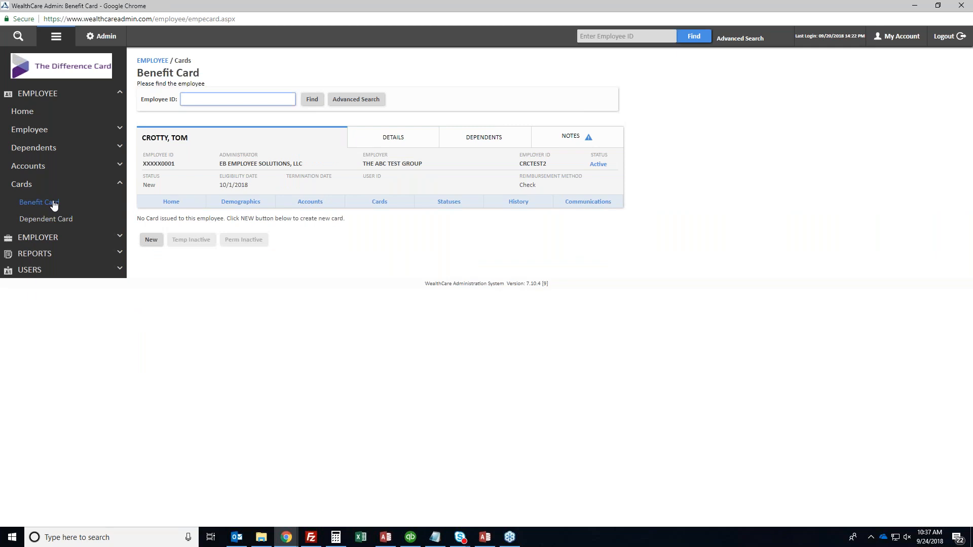
left_click(152, 240)
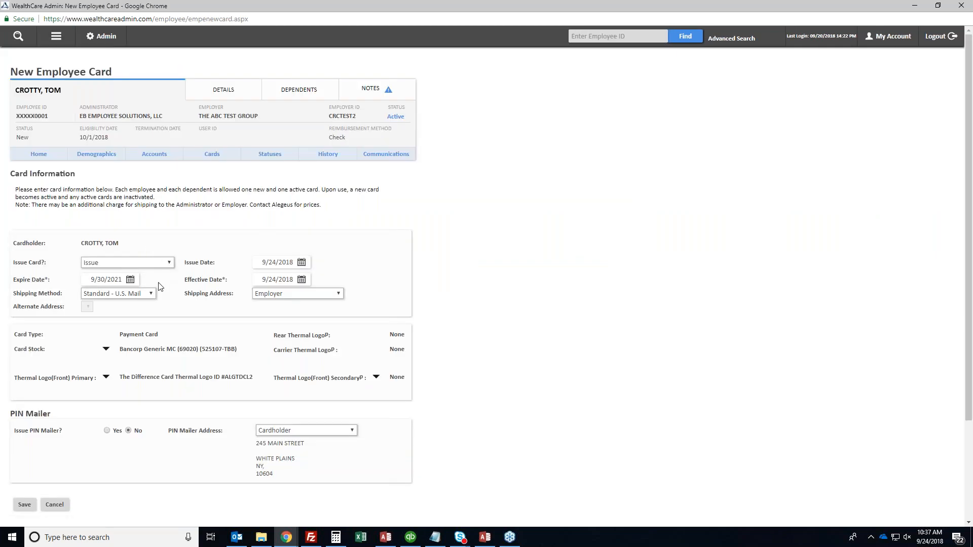
left_click(291, 298)
left_click(290, 296)
left_click(119, 299)
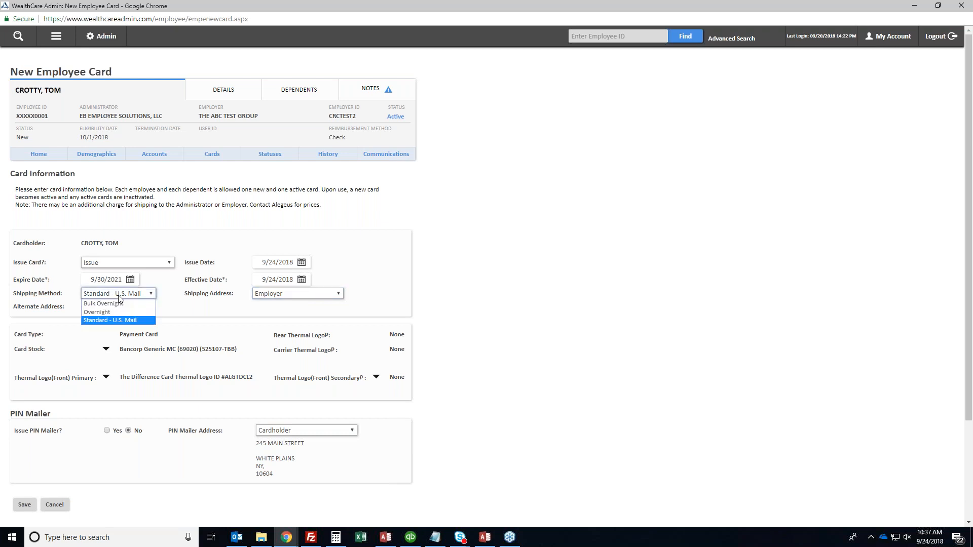
left_click(131, 297)
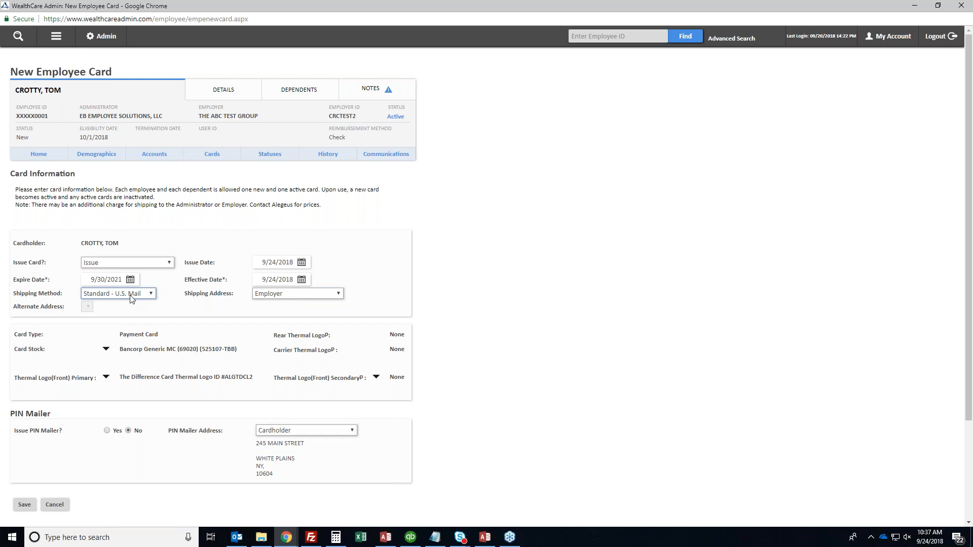
double_click(212, 280)
left_click(160, 264)
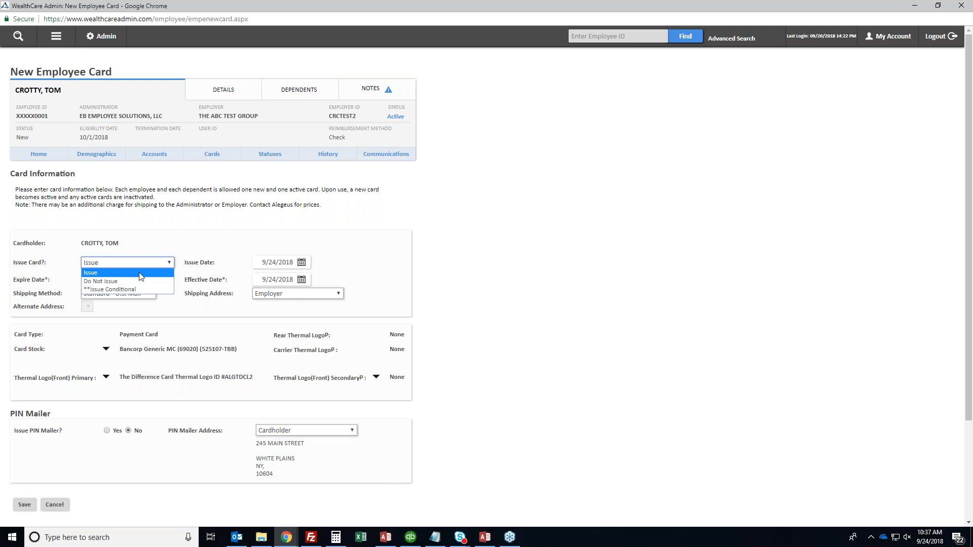
left_click(132, 280)
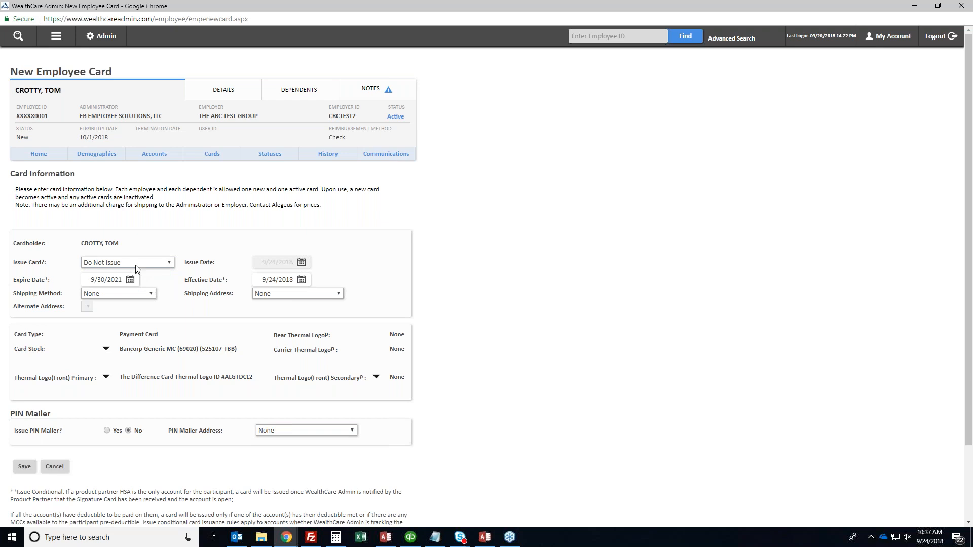
left_click(24, 467)
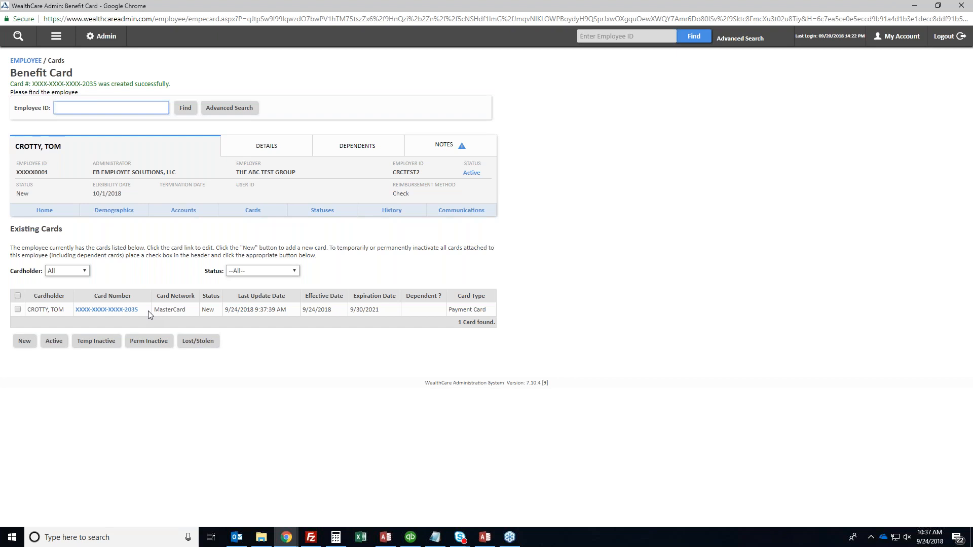
Review the new MasterCard entry in the employee's Benefit Card list
left_click_drag(333, 309, 302, 309)
triple_click(366, 312)
left_click(366, 313)
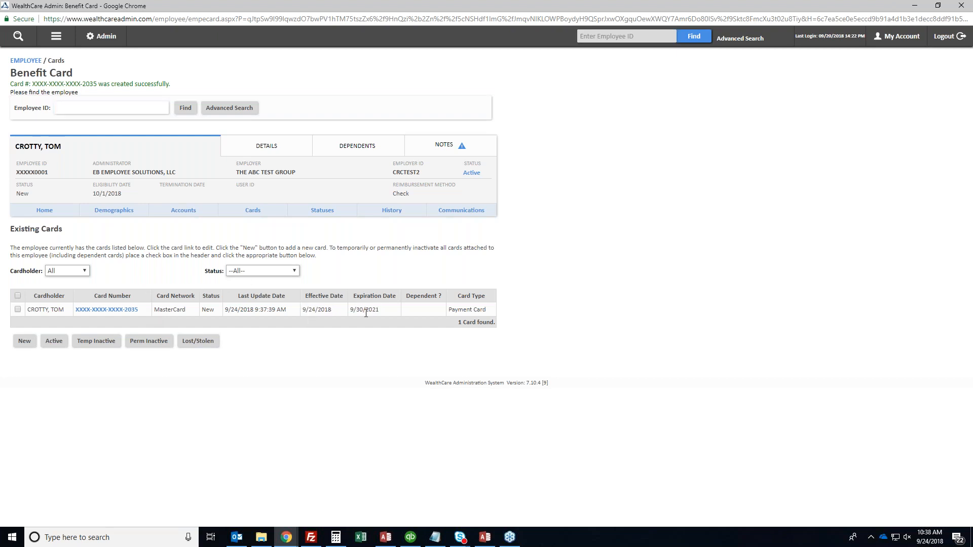
left_click(57, 38)
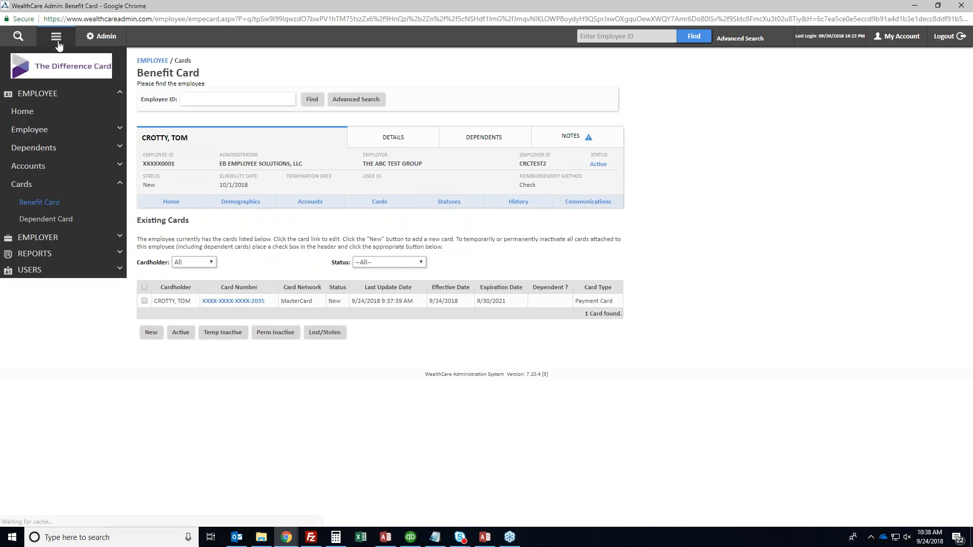
Save a Dependent Card record with Issue Card? set to Do Not Issue, then return to Benefit Card
left_click(35, 147)
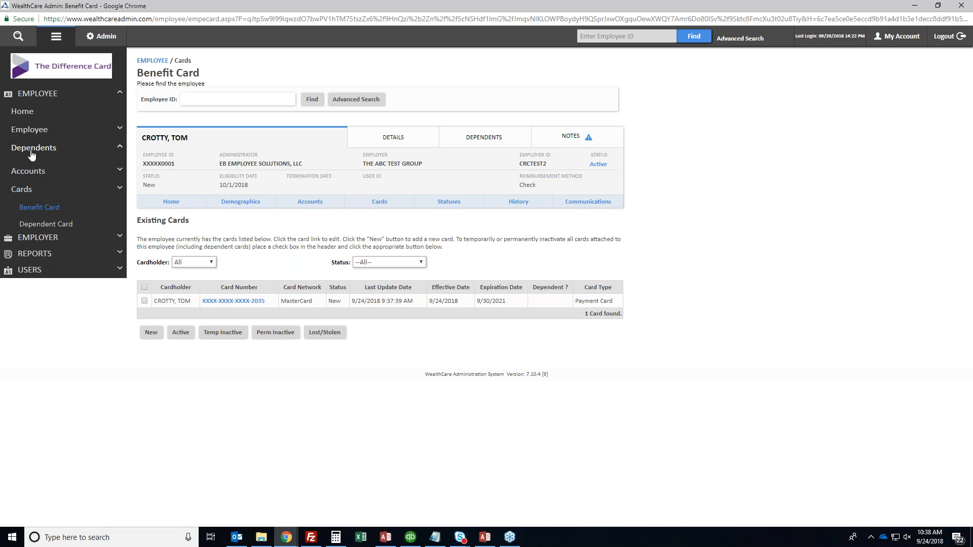
left_click(25, 220)
left_click(36, 221)
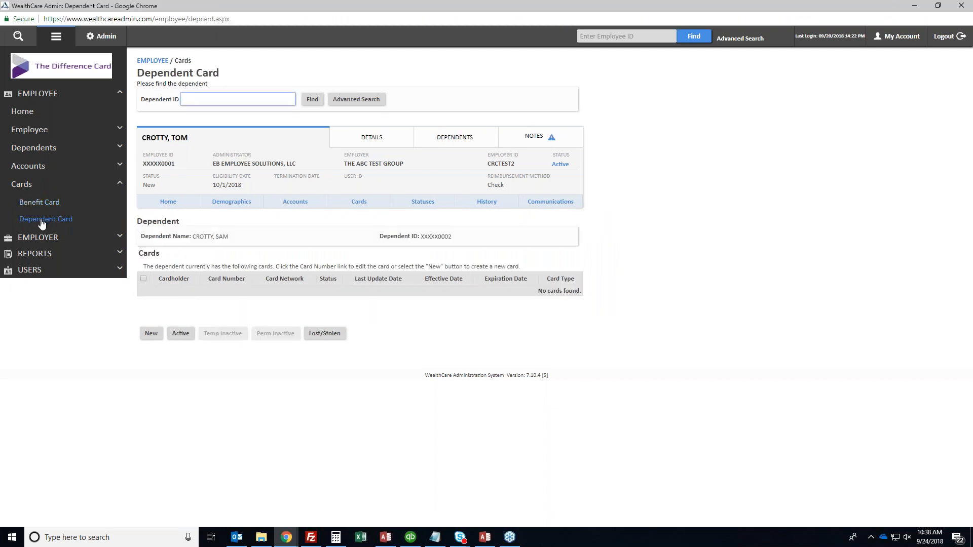
double_click(219, 236)
triple_click(216, 236)
left_click(141, 306)
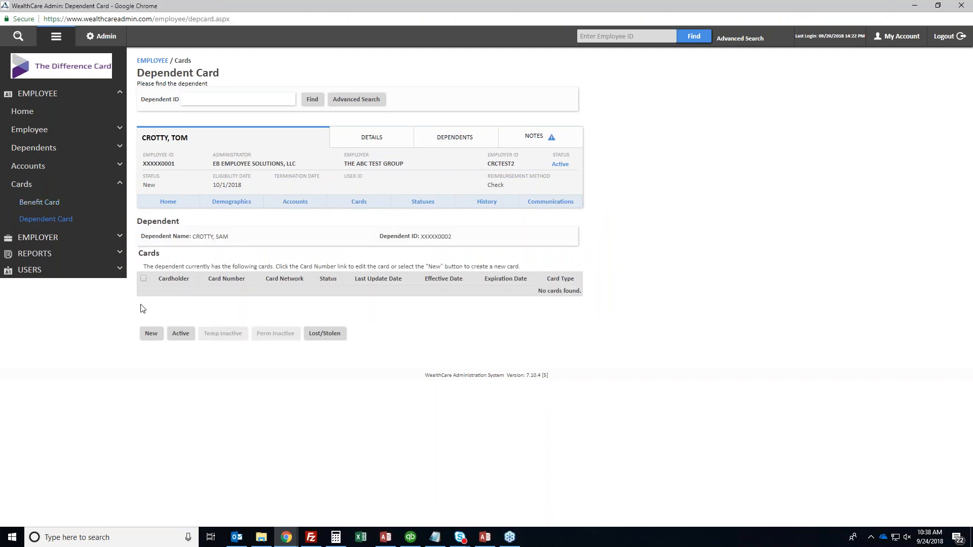
left_click(150, 333)
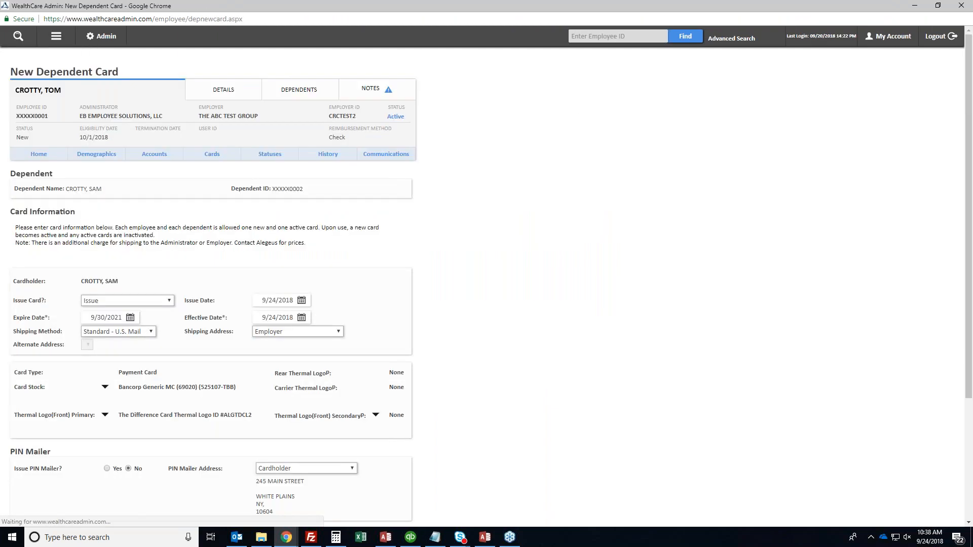
scroll(126, 181, "down", 3)
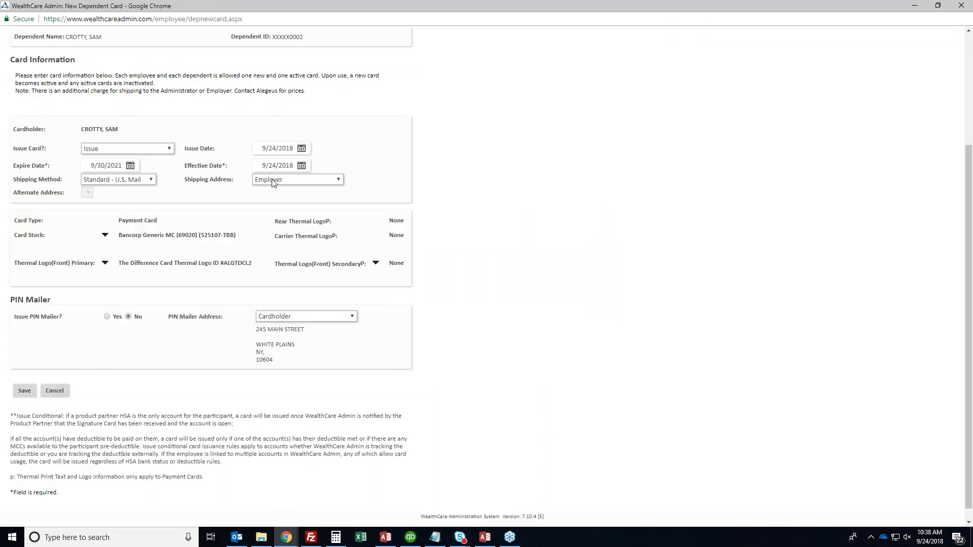
left_click(147, 148)
left_click(122, 163)
left_click(22, 378)
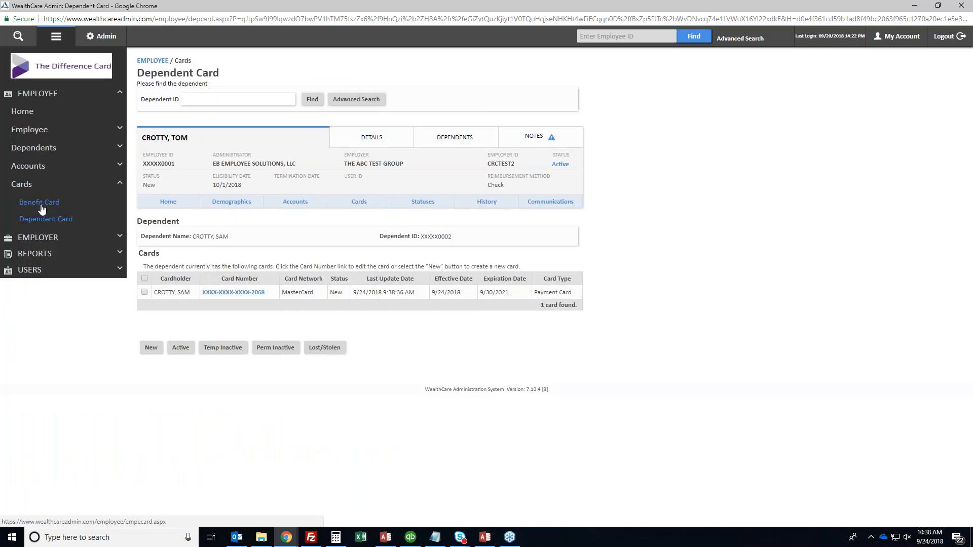
left_click(40, 204)
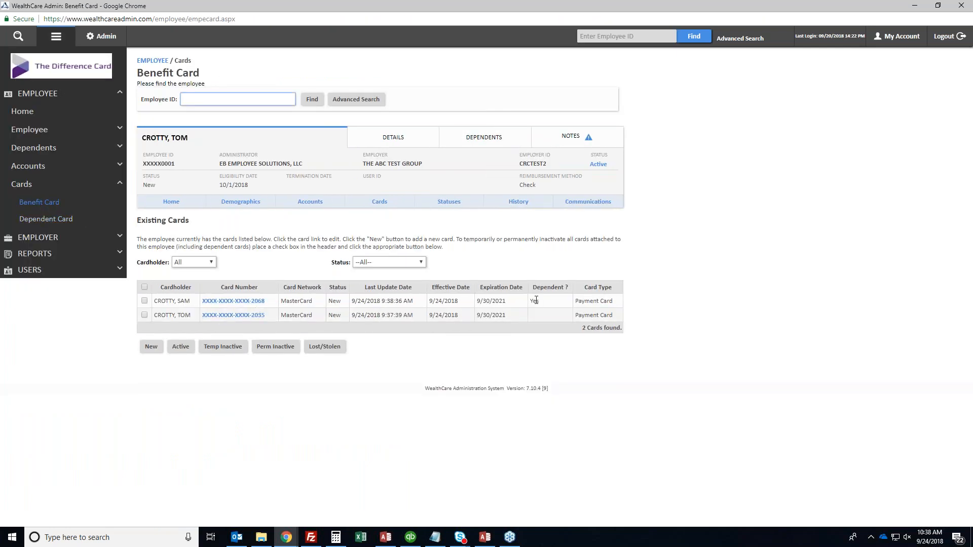
left_click_drag(575, 301, 619, 302)
left_click(620, 302)
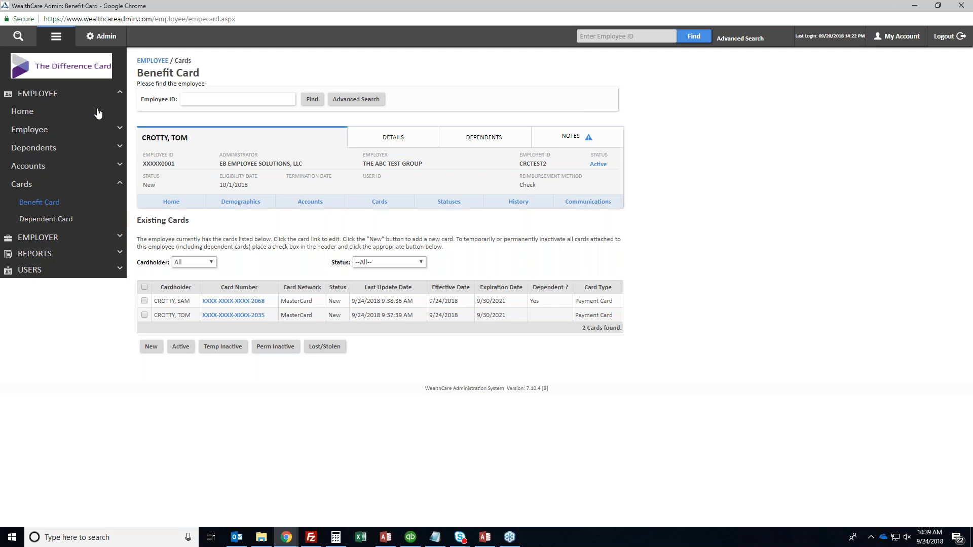
Change the Address 1 street number to 235, update all dependent billing addresses, and save
left_click(44, 130)
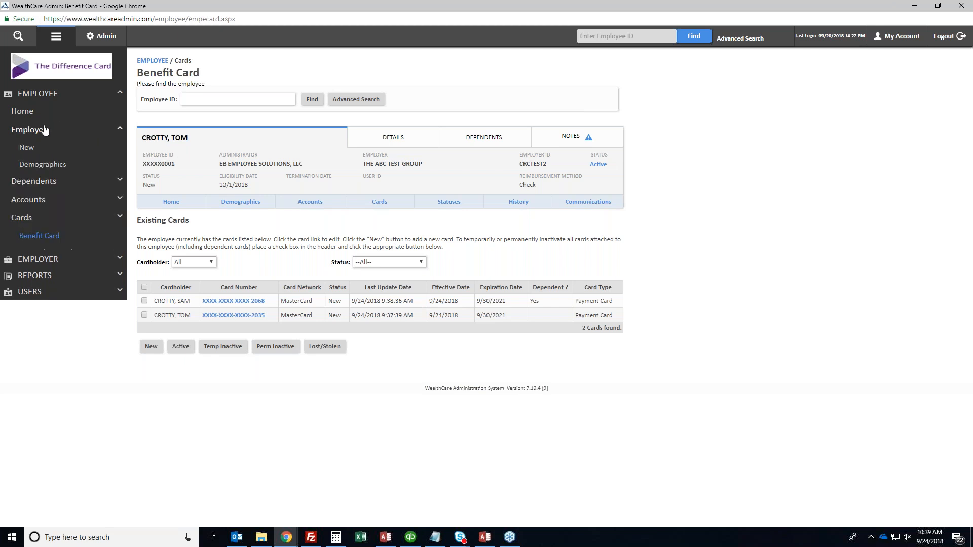
left_click(51, 167)
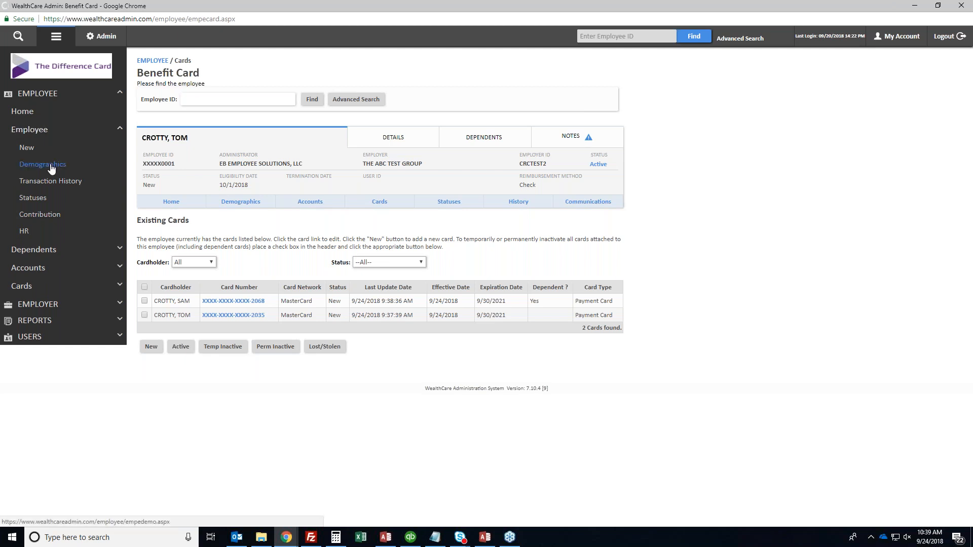
scroll(625, 266, "down", 1)
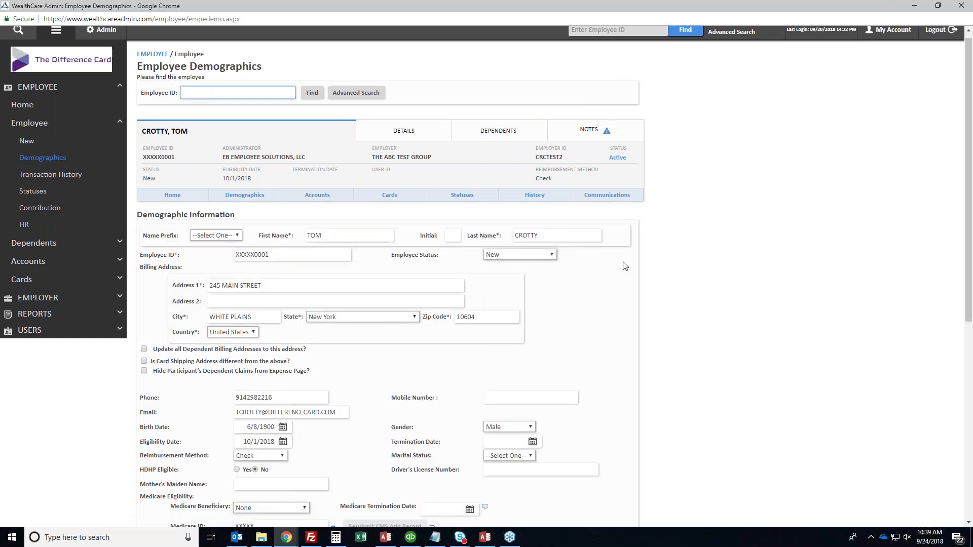
scroll(625, 266, "down", 5)
scroll(623, 266, "up", 6)
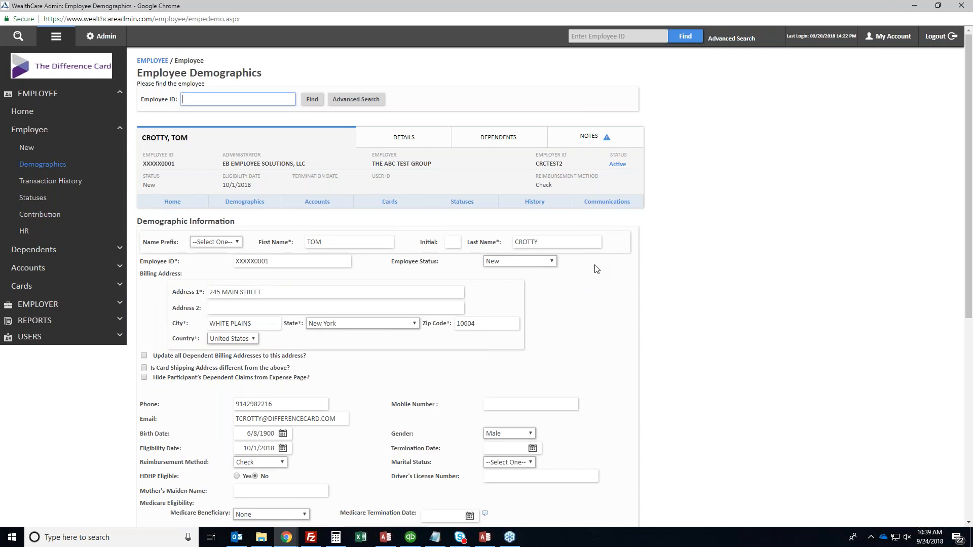
triple_click(277, 294)
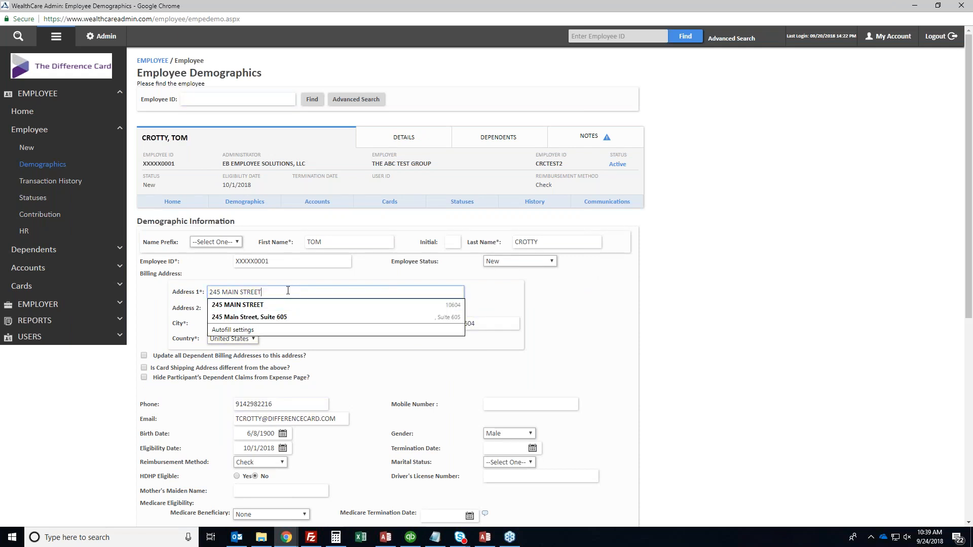
double_click(215, 292)
type("235")
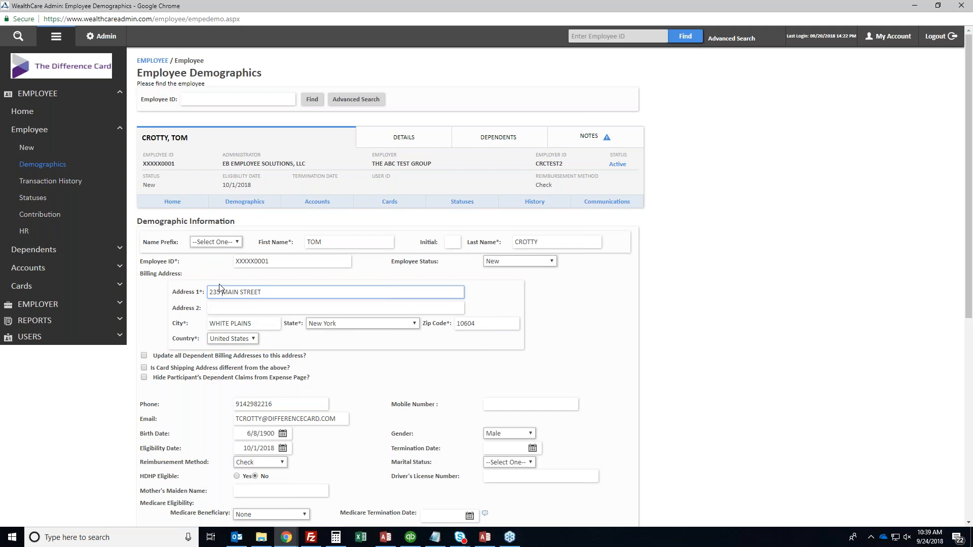
left_click(178, 357)
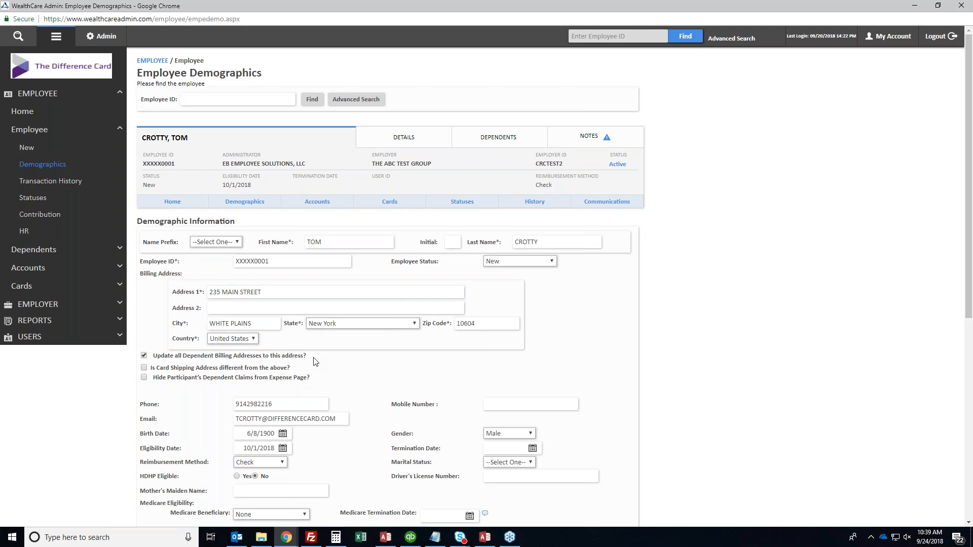
scroll(317, 341, "down", 7)
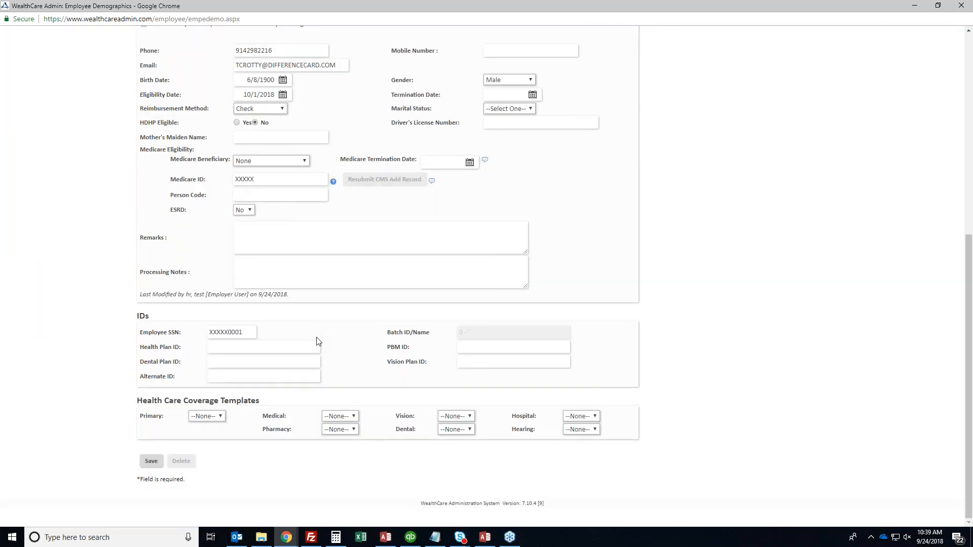
left_click(152, 462)
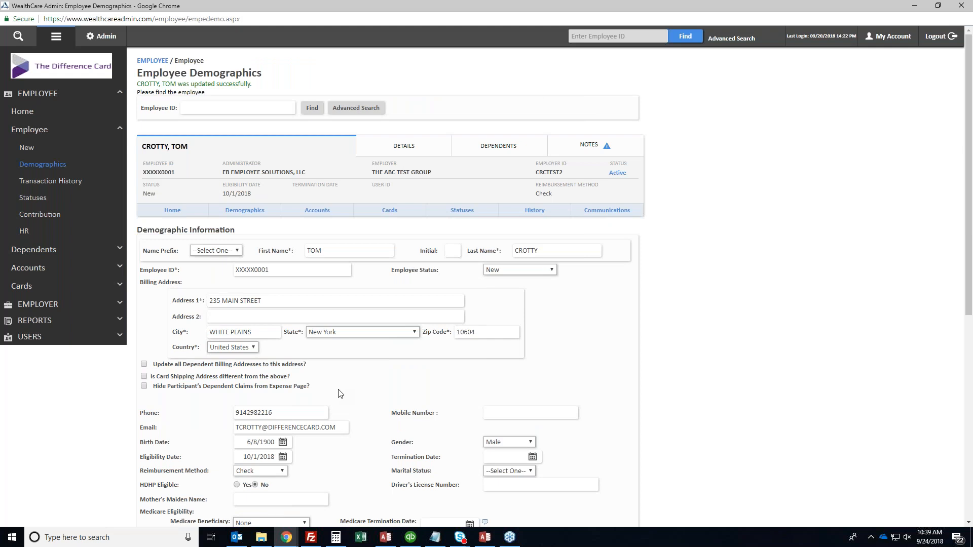
Change the birth year to 1967 and save the employee demographics
scroll(409, 372, "down", 3)
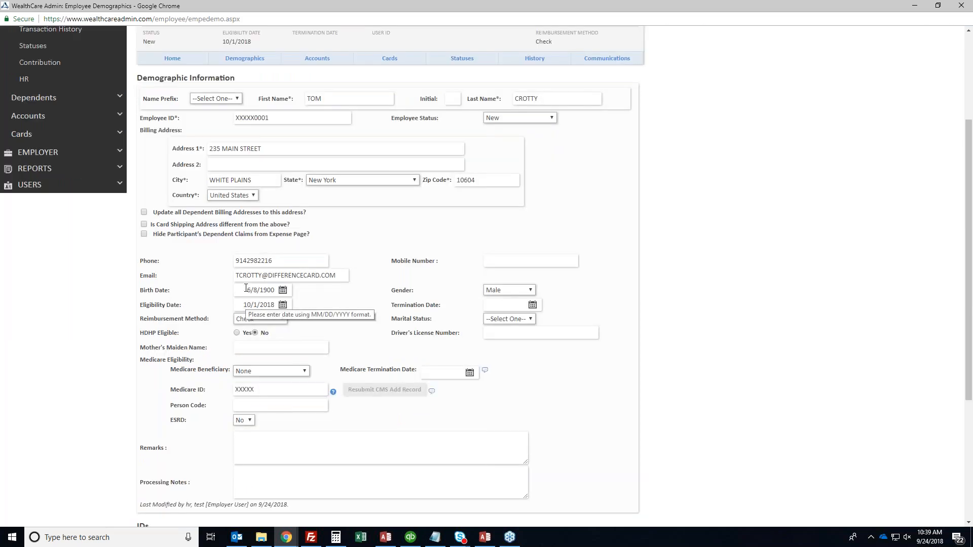
double_click(265, 289)
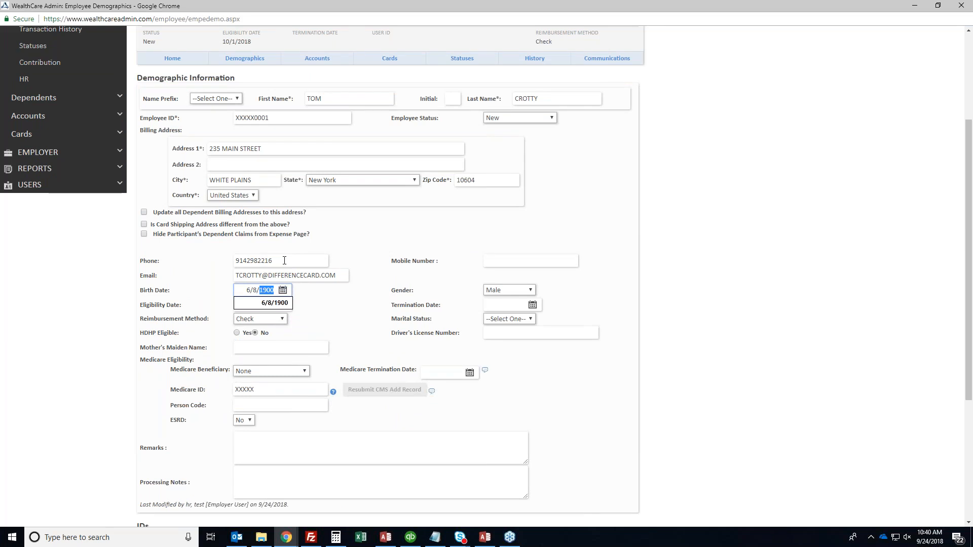
type("19")
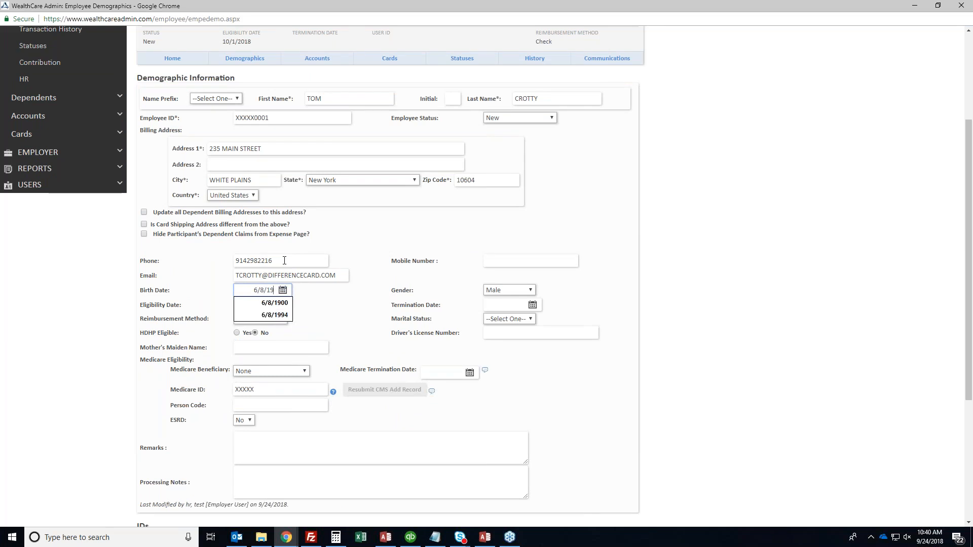
type("67")
scroll(182, 289, "down", 4)
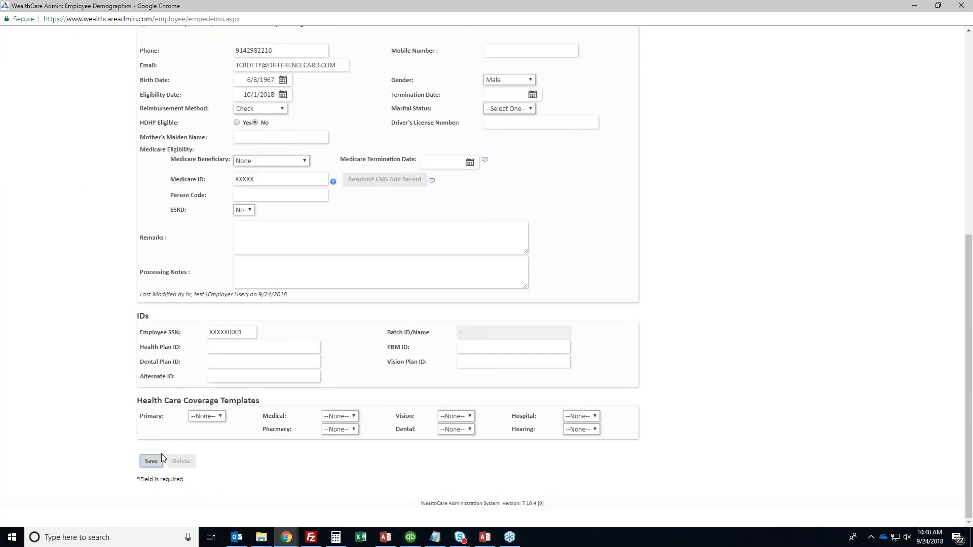
left_click(151, 468)
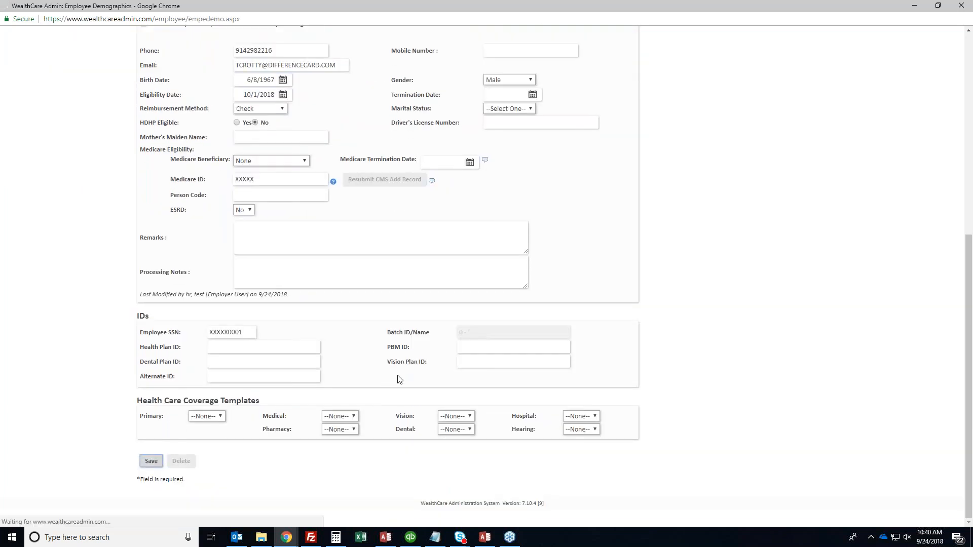
Check the saved employee ID and SSN, resubmit the demographics, and open the dependent demographics list
double_click(207, 76)
double_click(205, 83)
triple_click(210, 84)
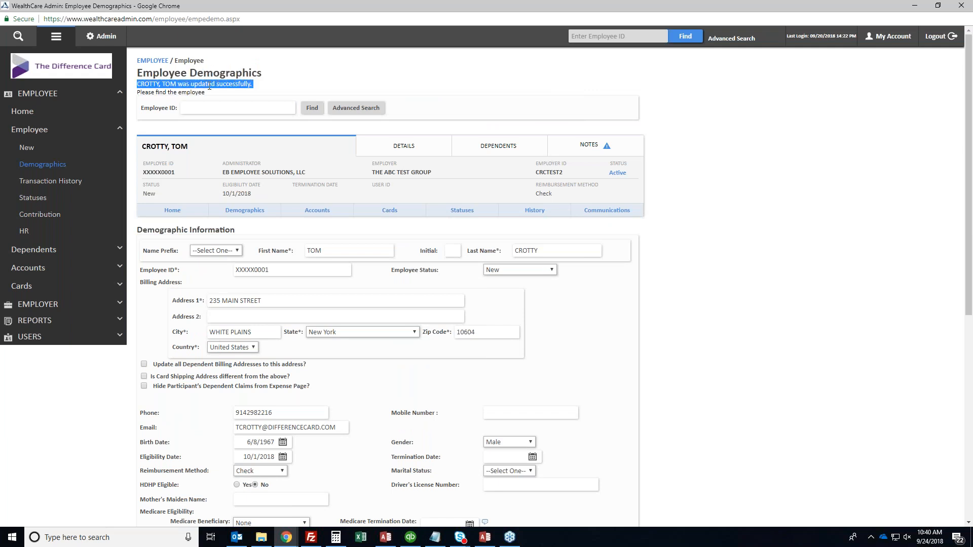
left_click(212, 86)
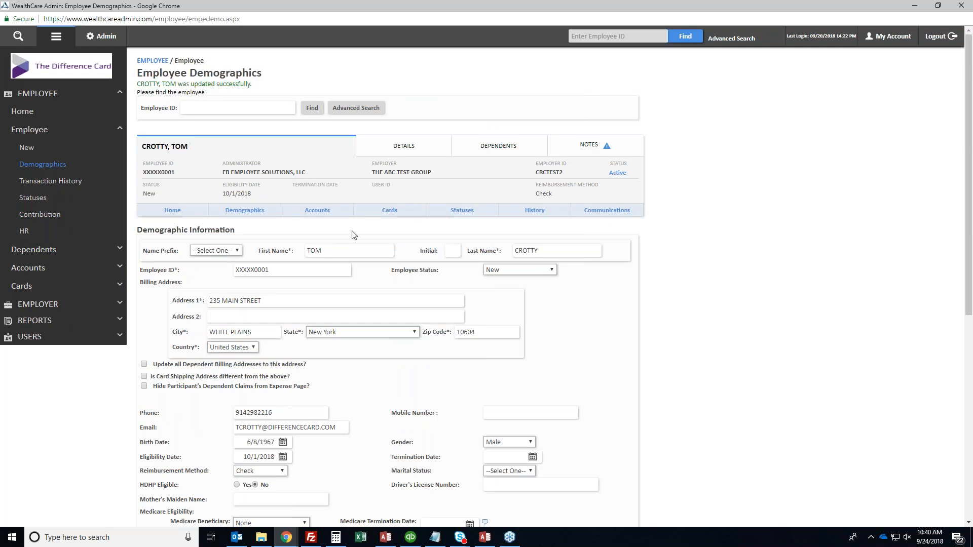
scroll(451, 331, "down", 7)
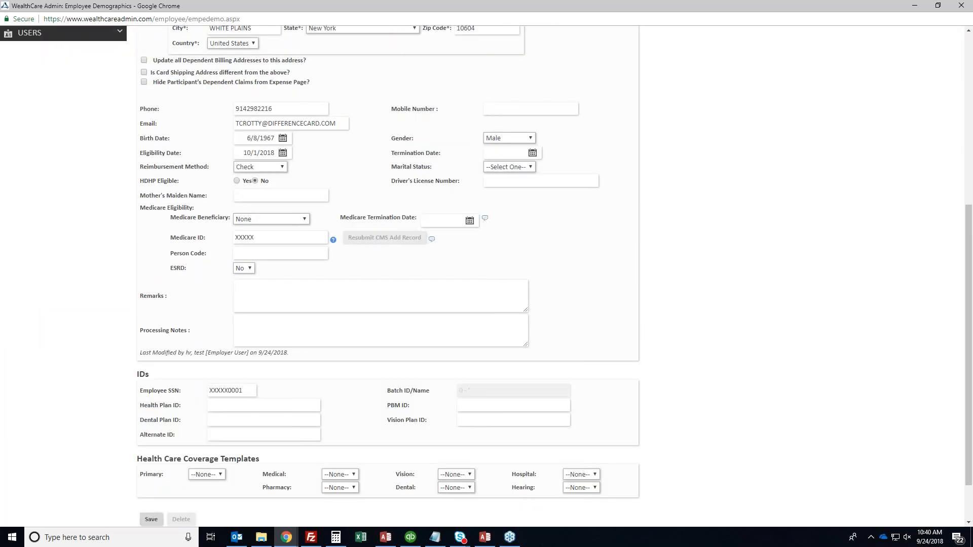
scroll(257, 329, "up", 7)
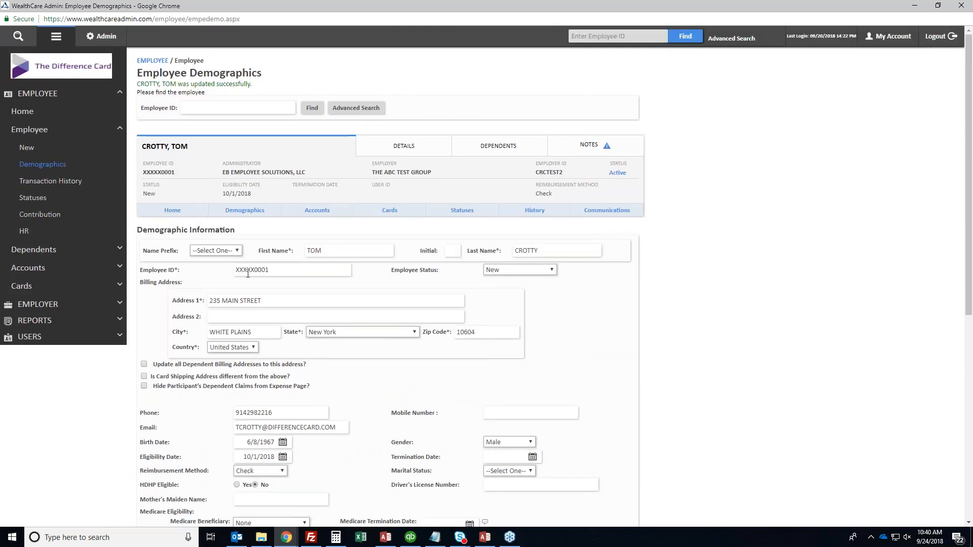
double_click(274, 270)
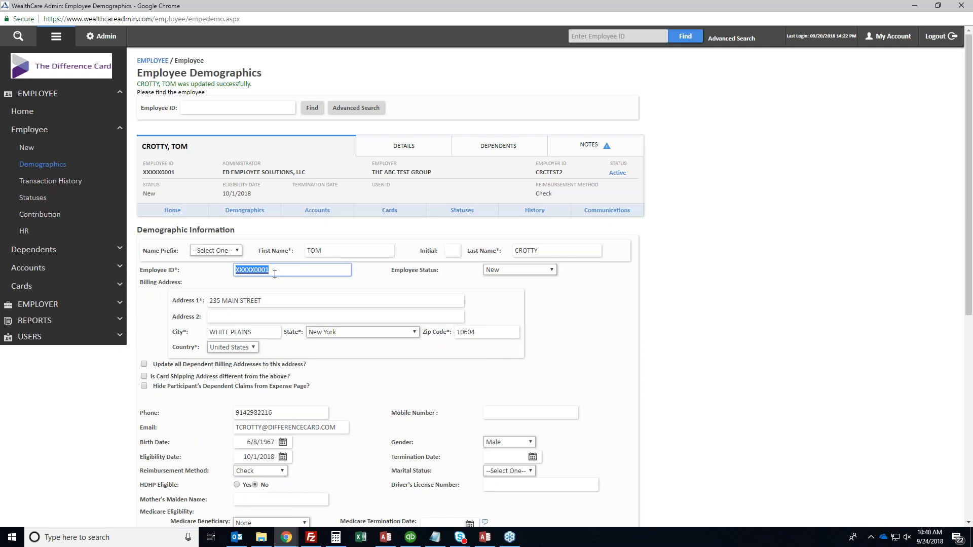
left_click(281, 283)
scroll(245, 328, "down", 7)
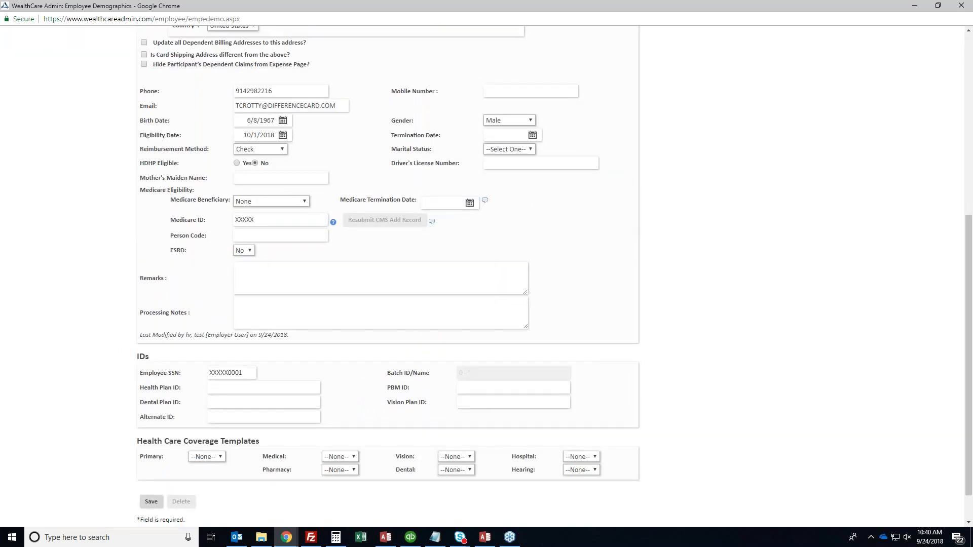
double_click(244, 331)
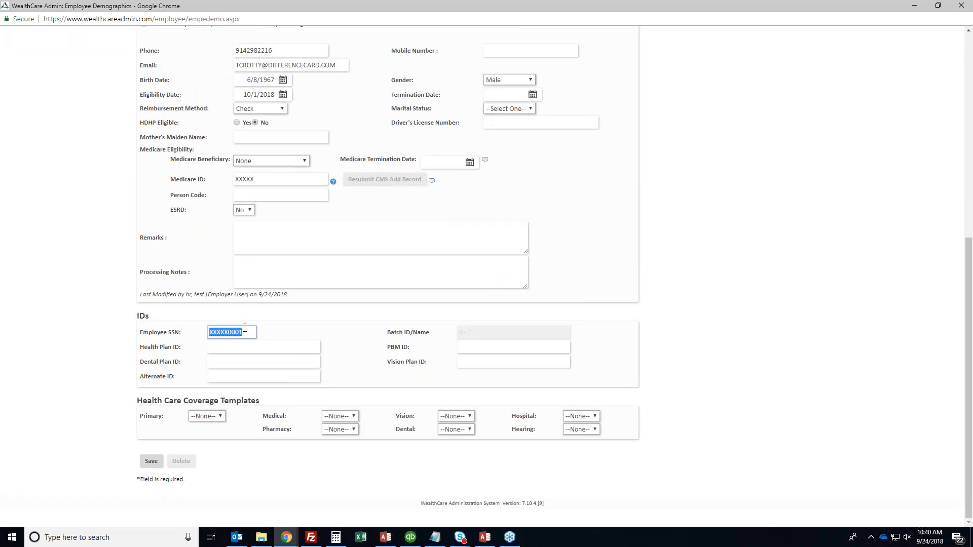
key("Return")
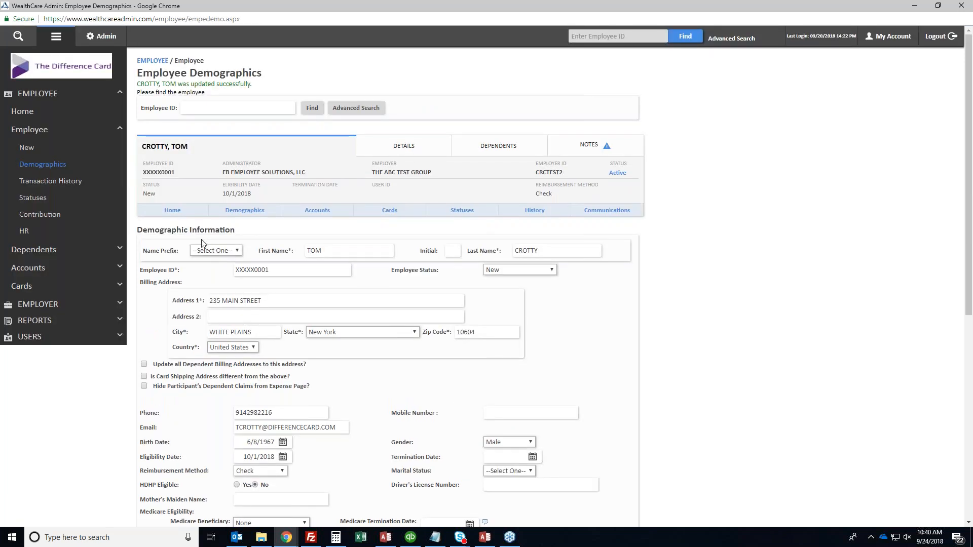
left_click(35, 249)
left_click(45, 183)
Review the single dependent's record and cancel back to Dependent Demographics without changes
left_click(329, 253)
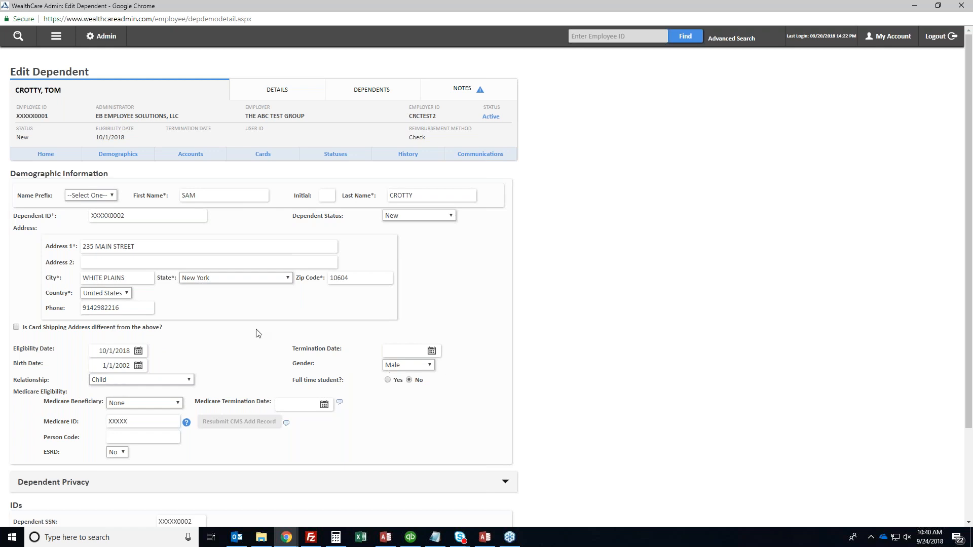
scroll(258, 333, "down", 3)
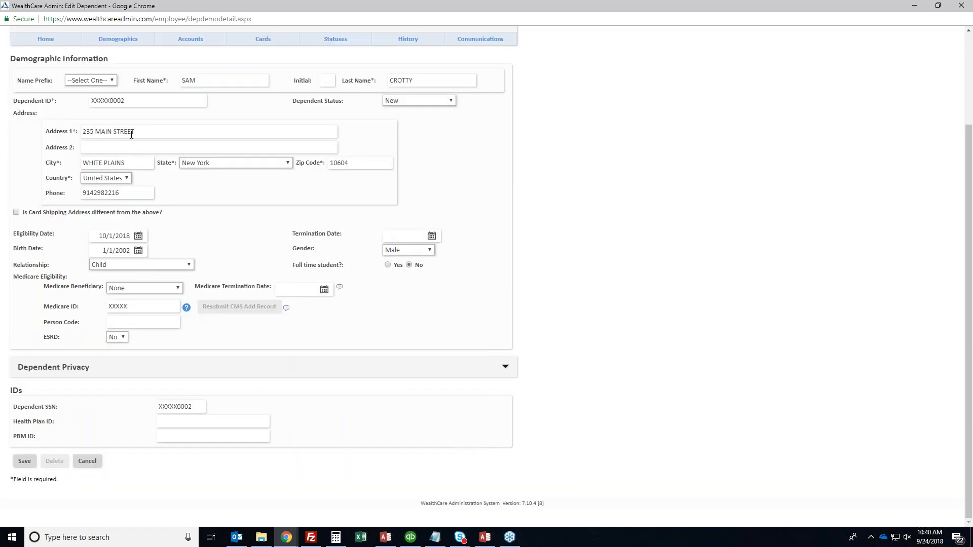
left_click(87, 461)
left_click(65, 45)
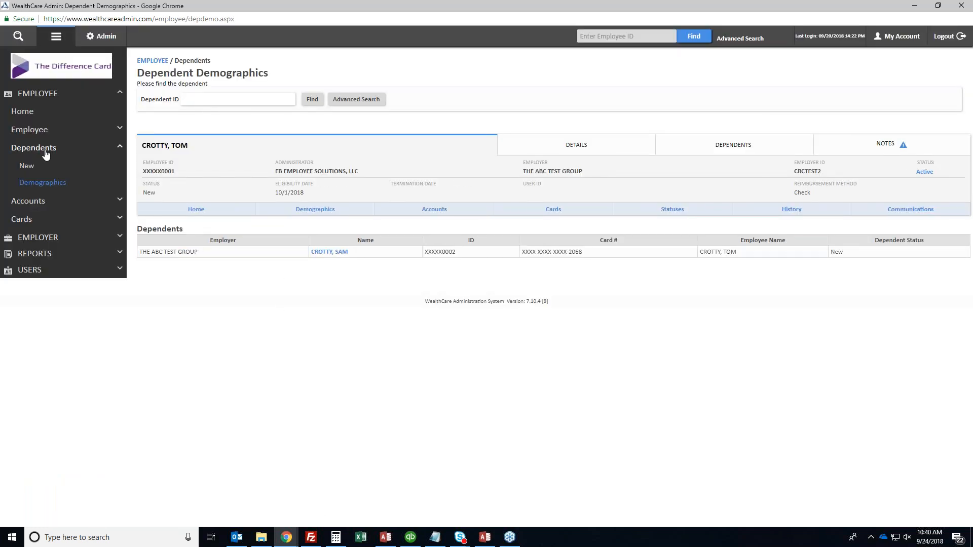
left_click(44, 202)
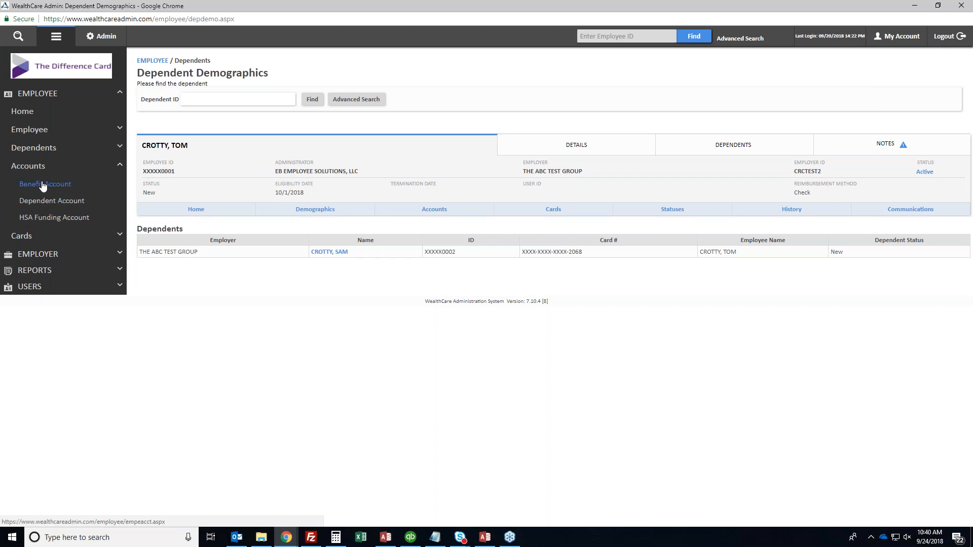
Start a new benefit account, browse the Benefit Plan list, then cancel back to the HR2 and FS2 accounts
left_click(43, 185)
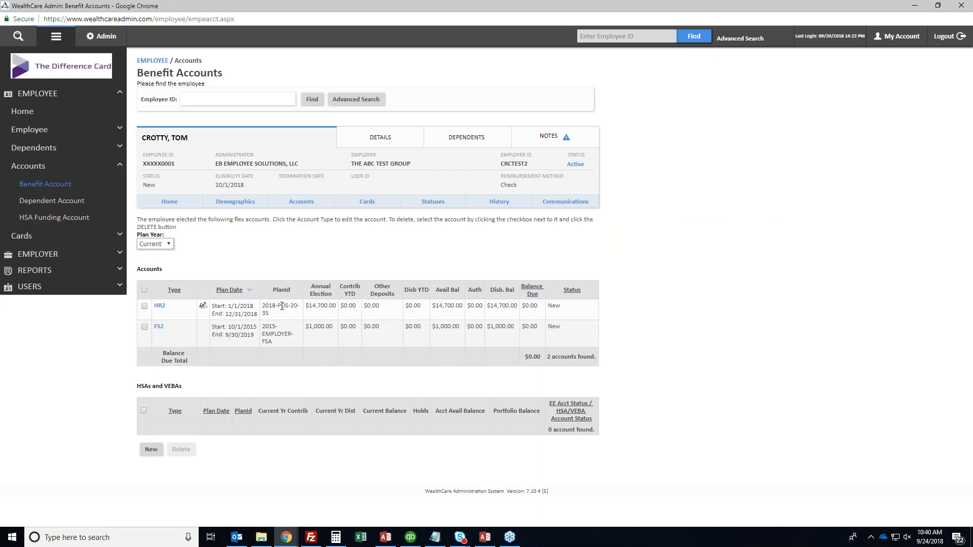
left_click(151, 450)
left_click(258, 301)
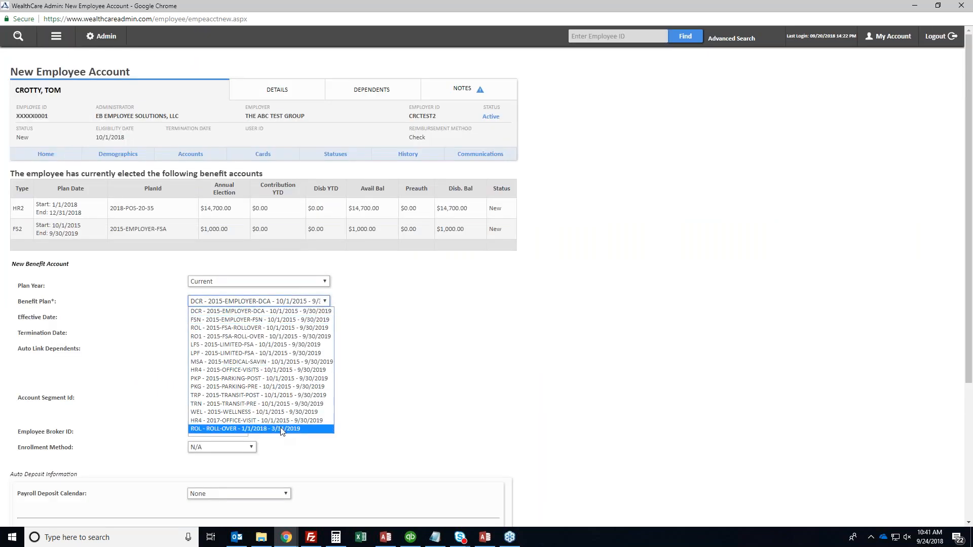
scroll(273, 389, "down", 4)
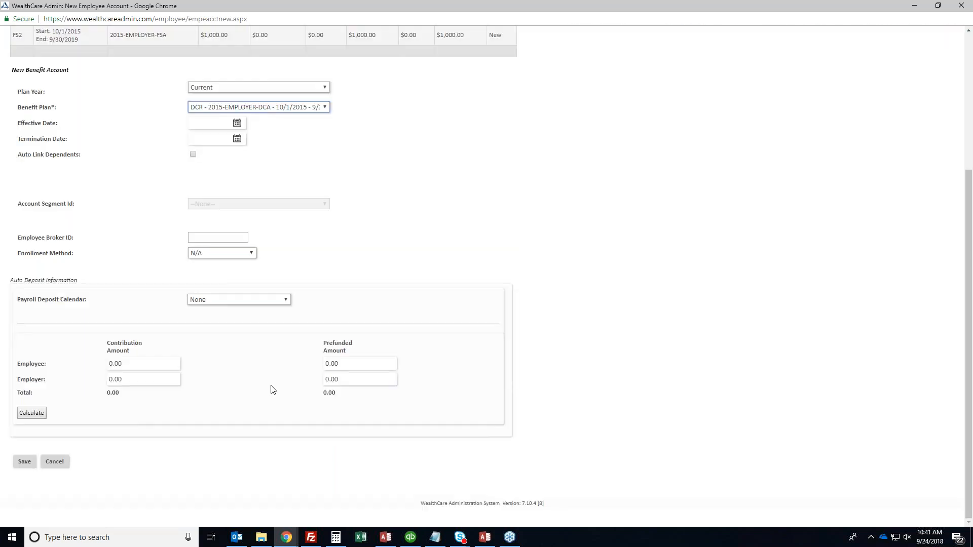
left_click(55, 462)
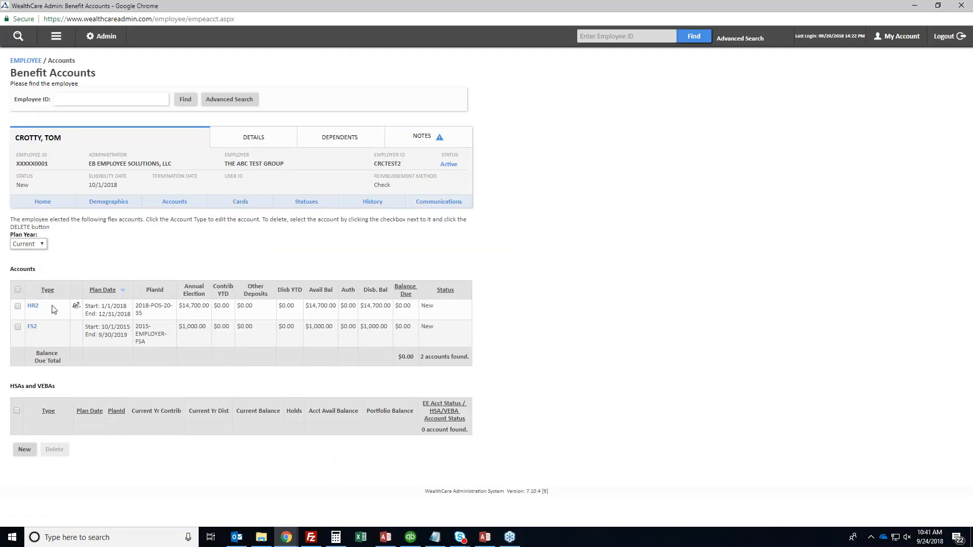
mouse_move(34, 310)
Give the HR2 account termination date 10/1/2018 and status Terminated, then save
left_click(30, 307)
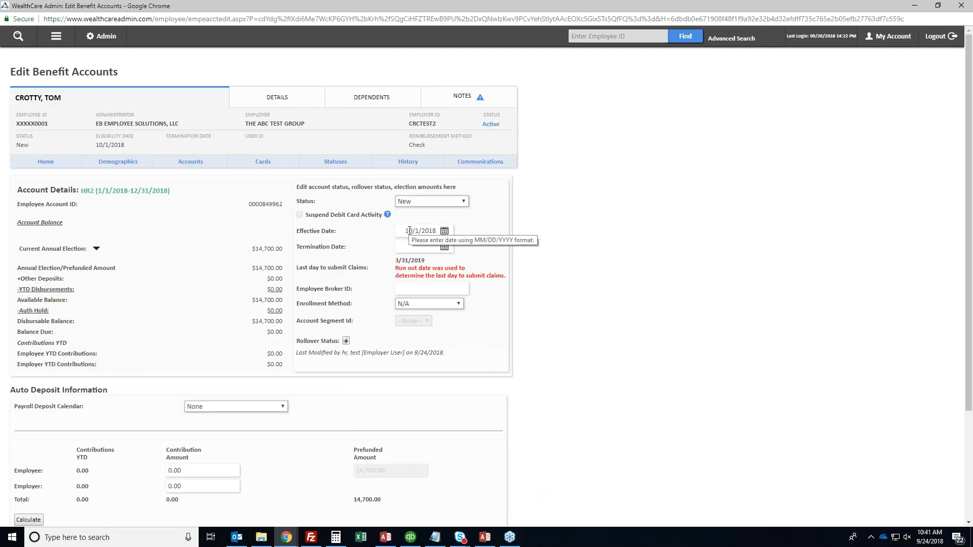
left_click(408, 246)
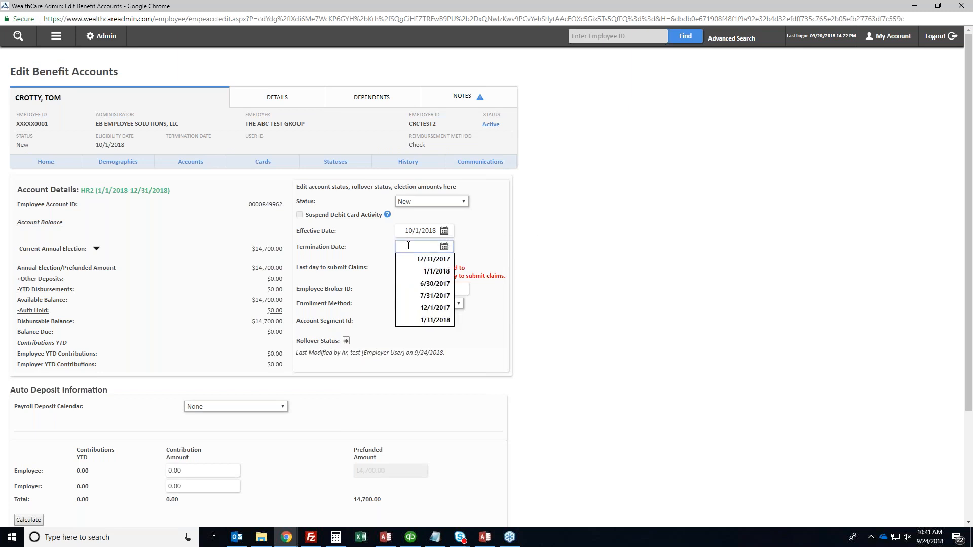
type("10/1/2018")
key("Tab")
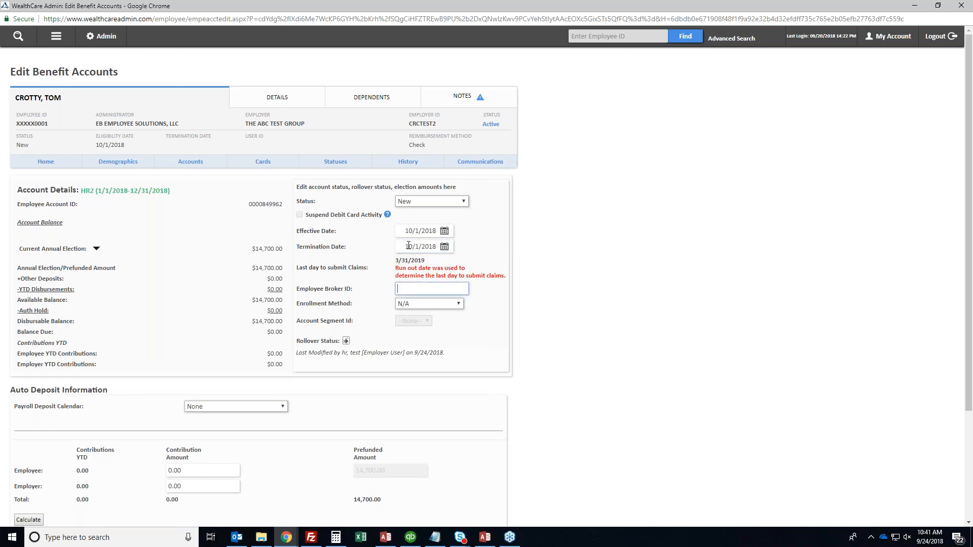
left_click(414, 204)
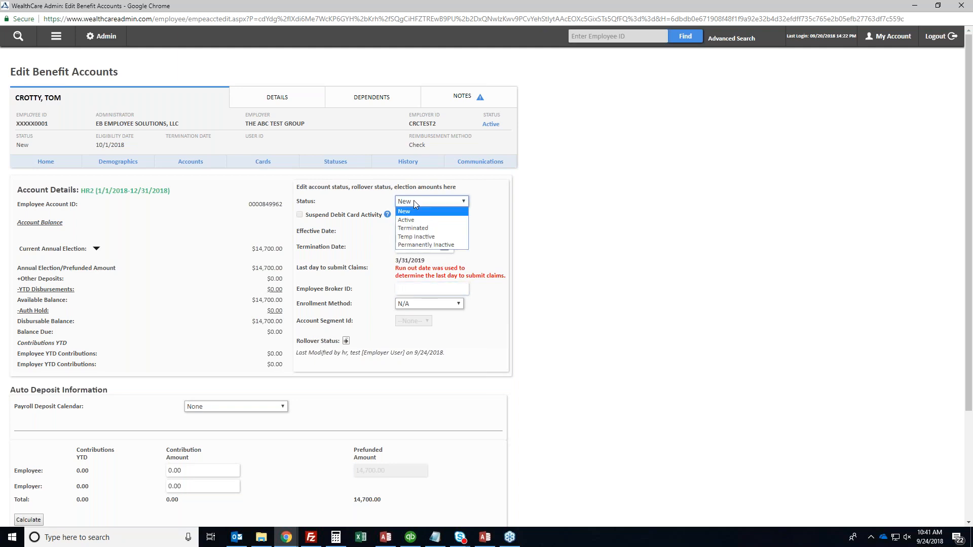
left_click(413, 228)
scroll(416, 210, "down", 1)
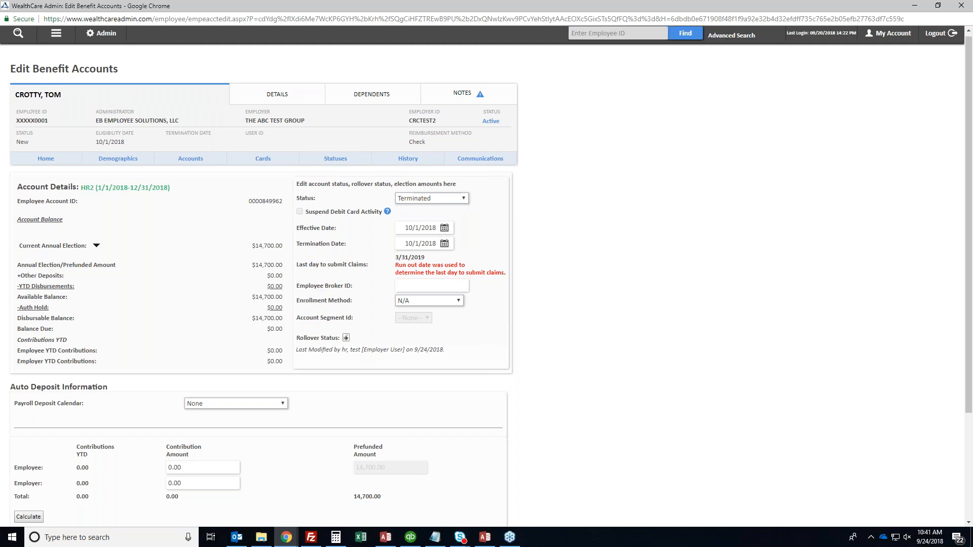
scroll(416, 276, "down", 2)
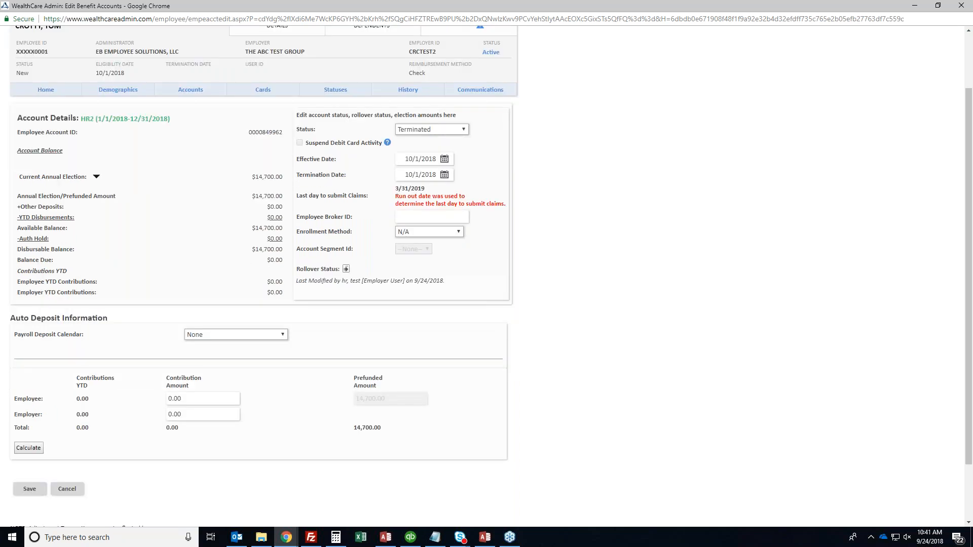
left_click(25, 488)
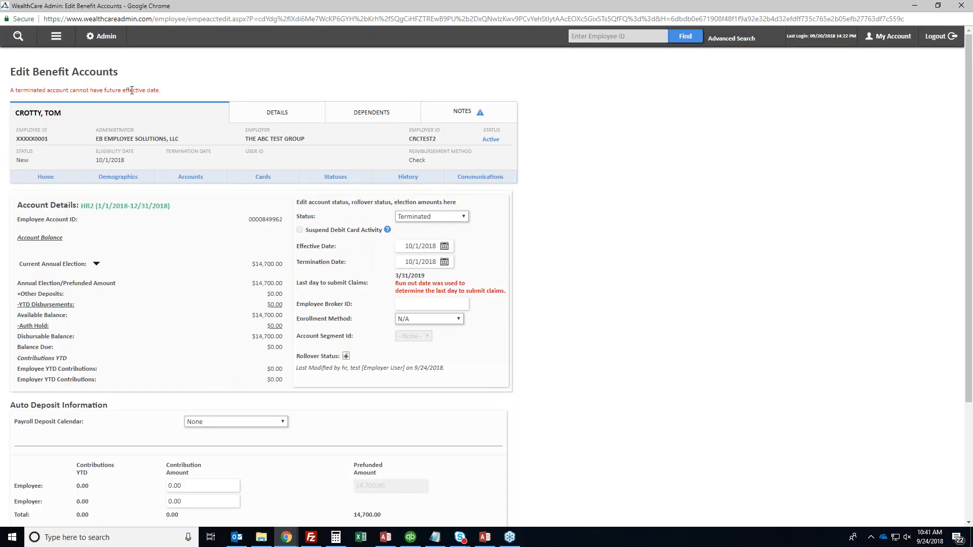
Correct the HR2 effective and termination dates to 9/24/2018 and save, confirming Terminated status
triple_click(417, 246)
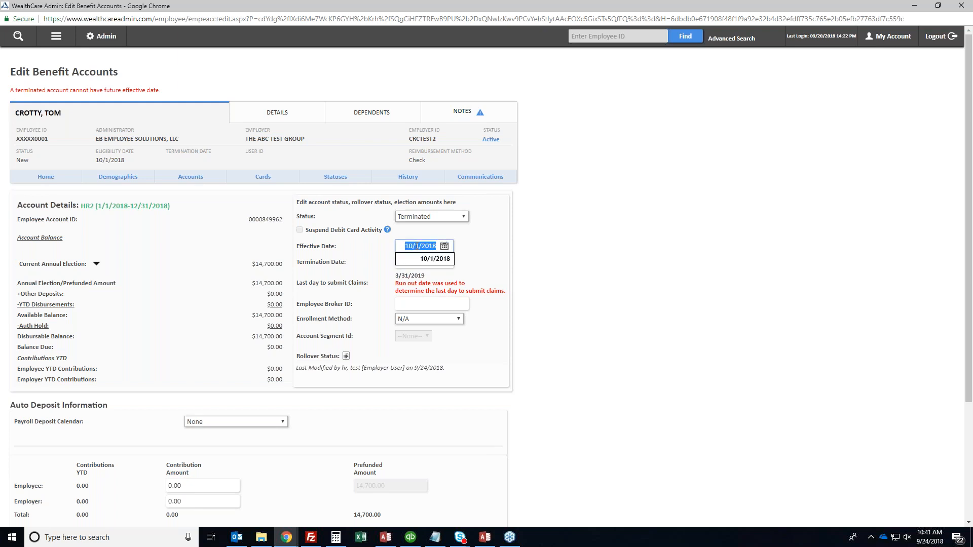
key("BackSpace")
type("9/24/2018")
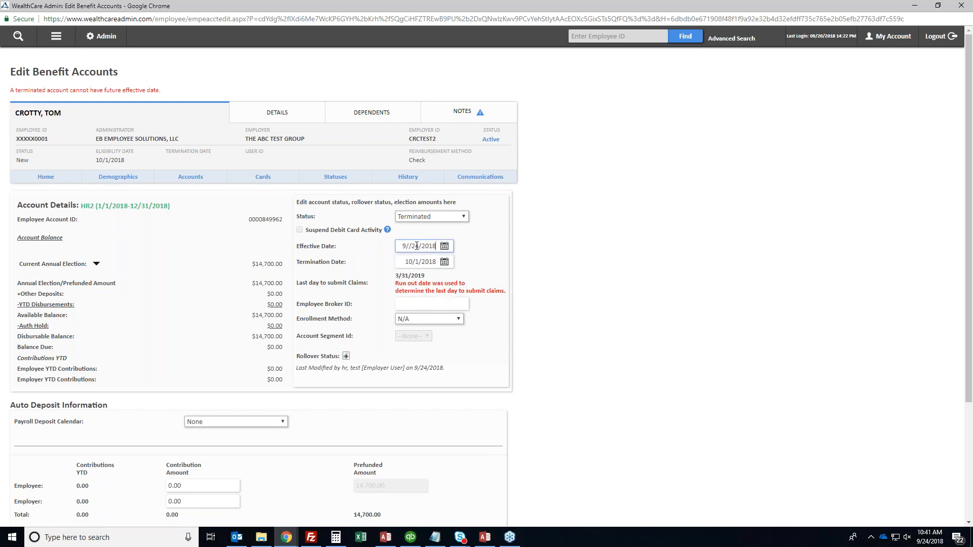
key("Tab")
key("shift+Tab")
key("BackSpace")
type("9/24/2018")
key("Tab")
type("9/24/2018")
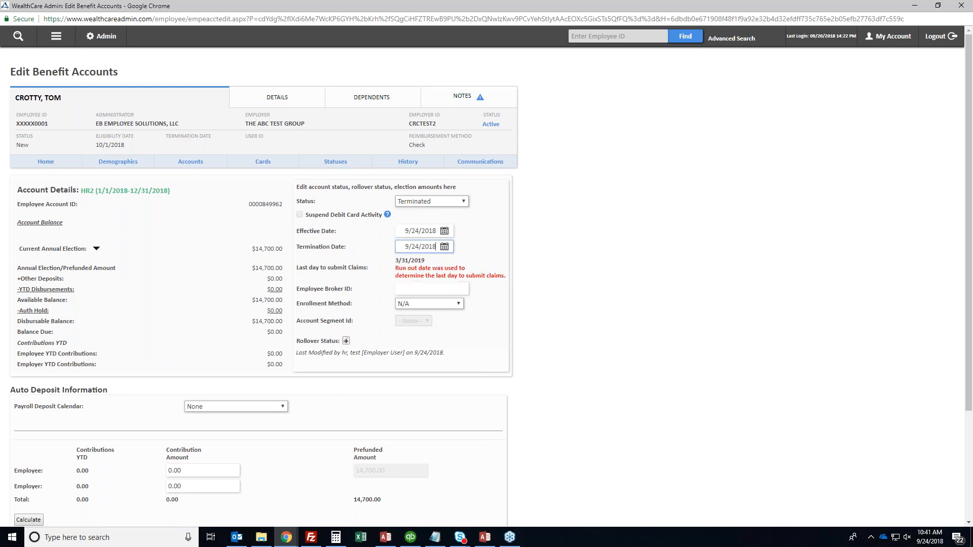
key("Tab")
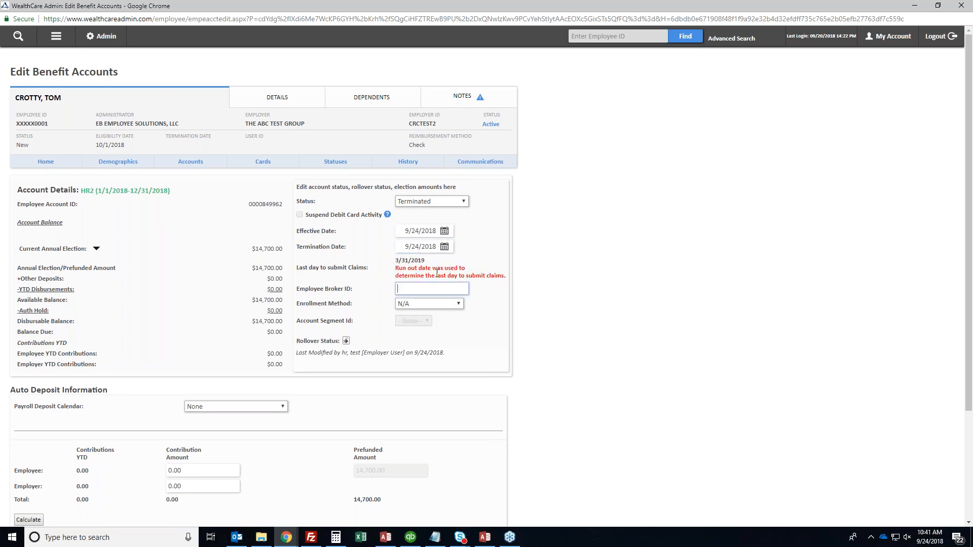
key("shift+Tab")
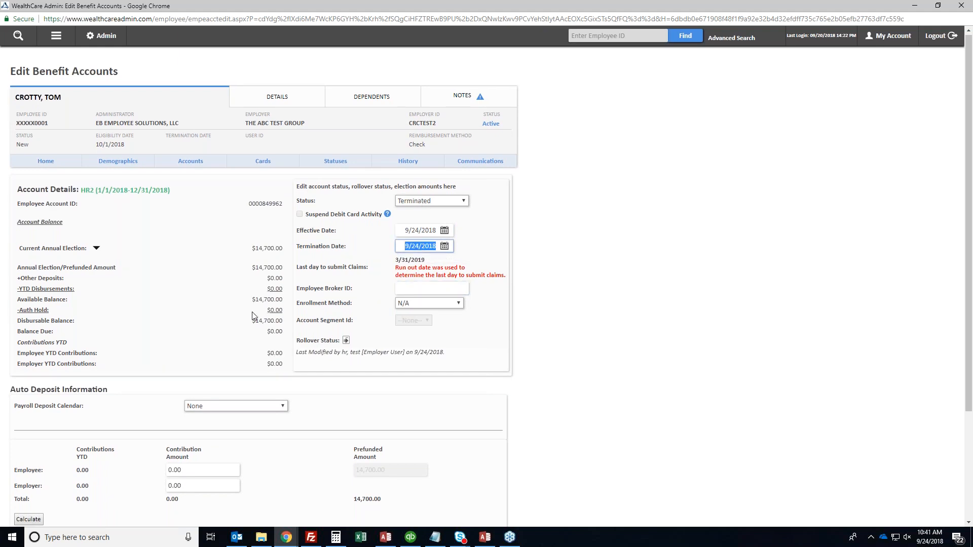
scroll(152, 354, "down", 3)
left_click(29, 418)
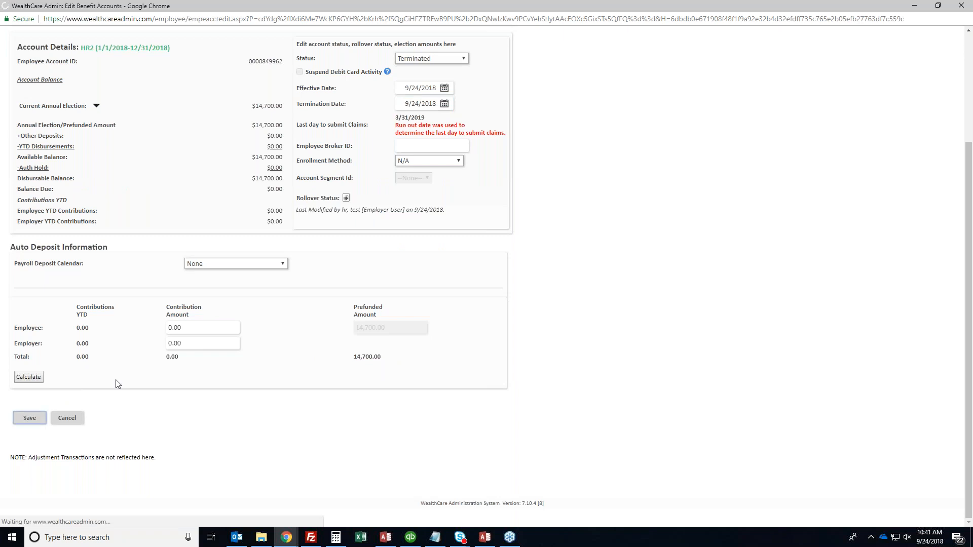
double_click(435, 315)
left_click(439, 318)
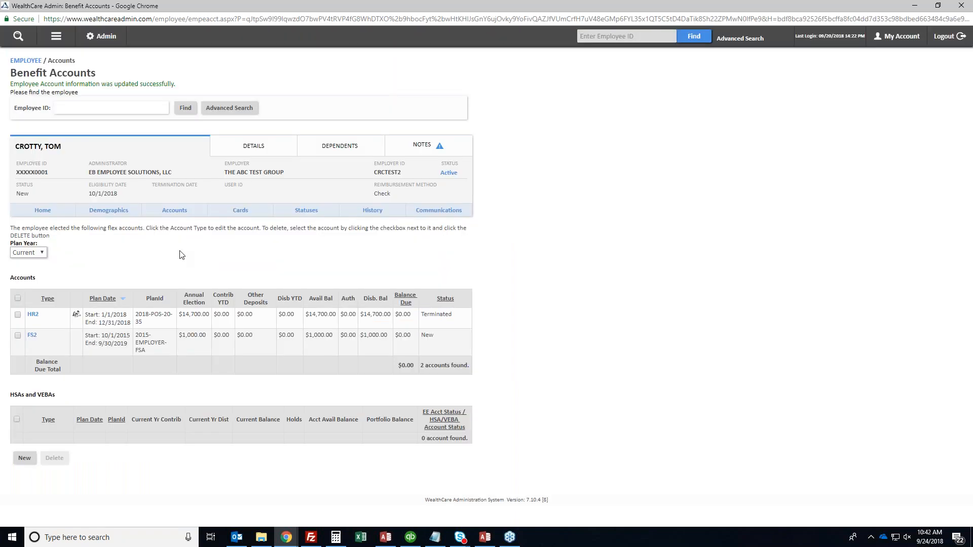
Change the employee's eligibility date to 9/24/2018 and save
left_click(108, 211)
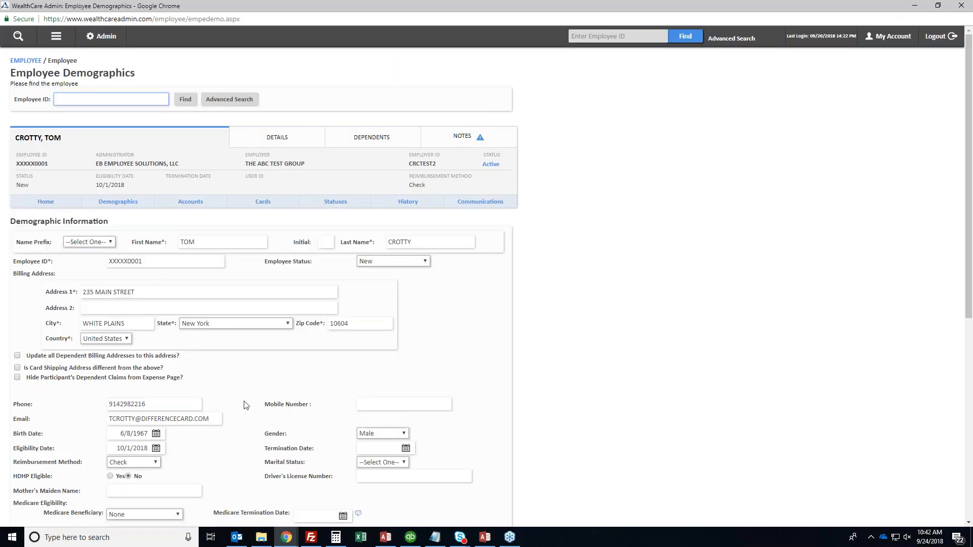
scroll(244, 406, "down", 3)
left_click(131, 295)
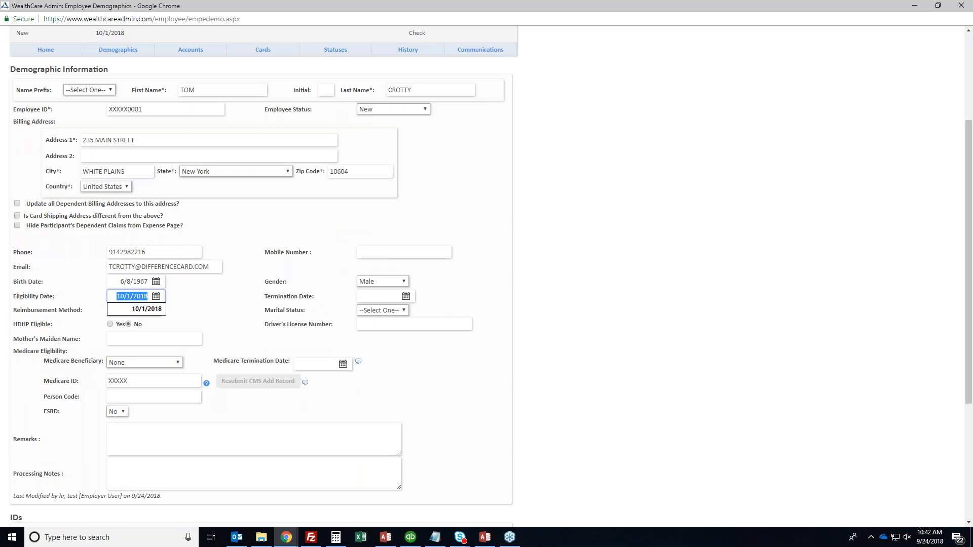
scroll(127, 300, "down", 7)
scroll(37, 351, "down", 1)
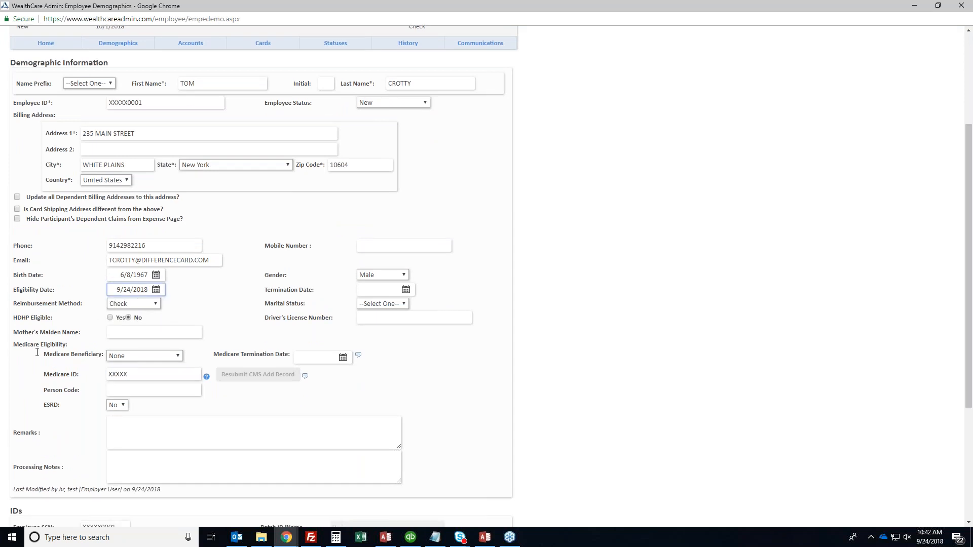
scroll(37, 352, "down", 4)
left_click(22, 459)
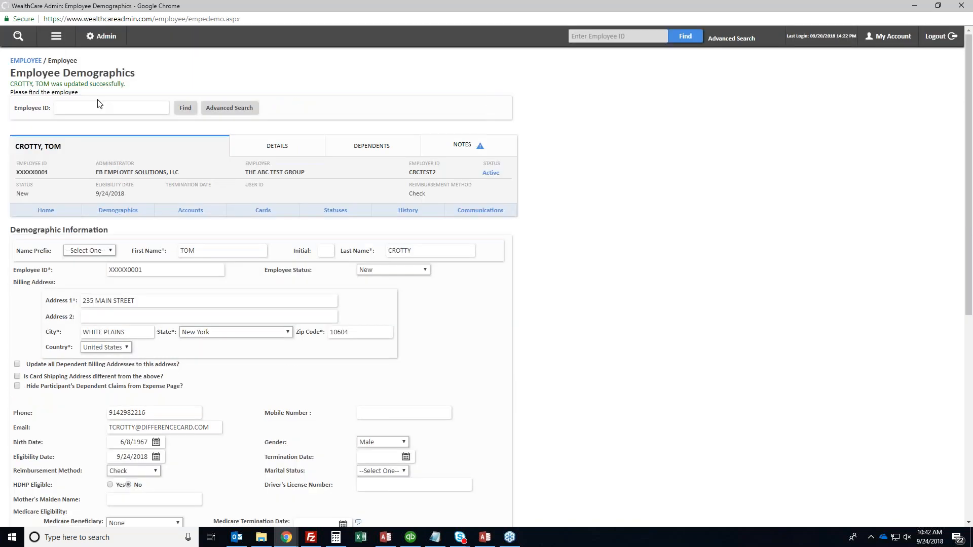
Set the dependent's eligibility date to 9/24/2018 and save the record
left_click(53, 250)
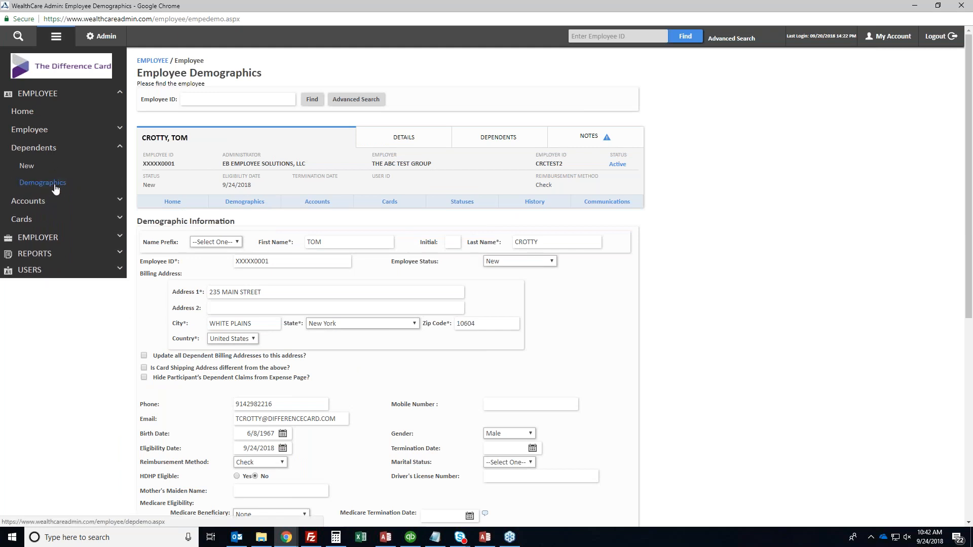
left_click(54, 184)
left_click(330, 254)
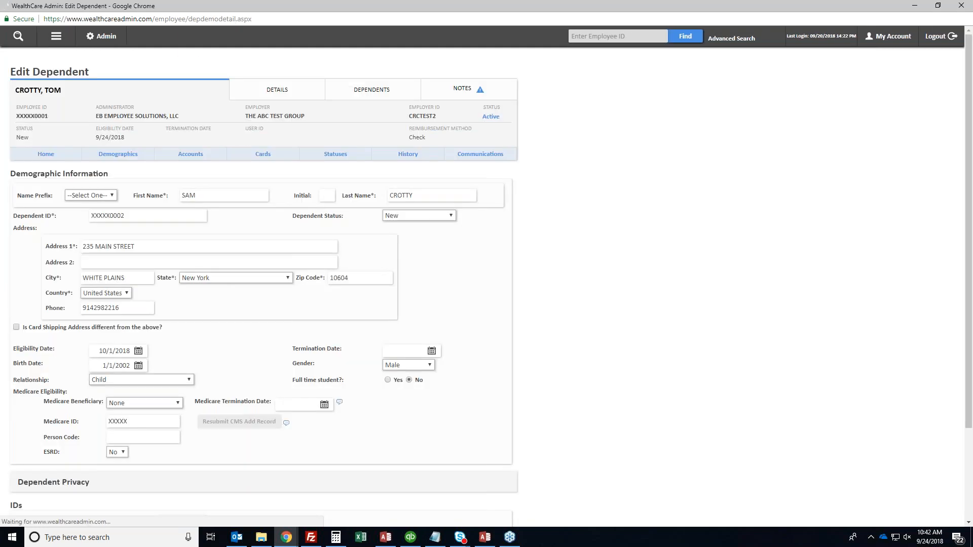
triple_click(117, 350)
type("9/24/2018")
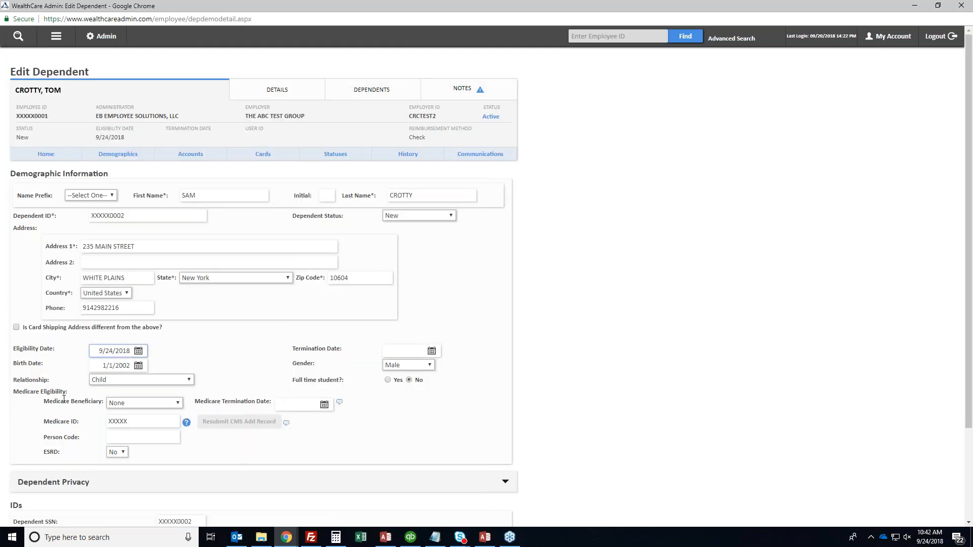
scroll(486, 273, "down", 3)
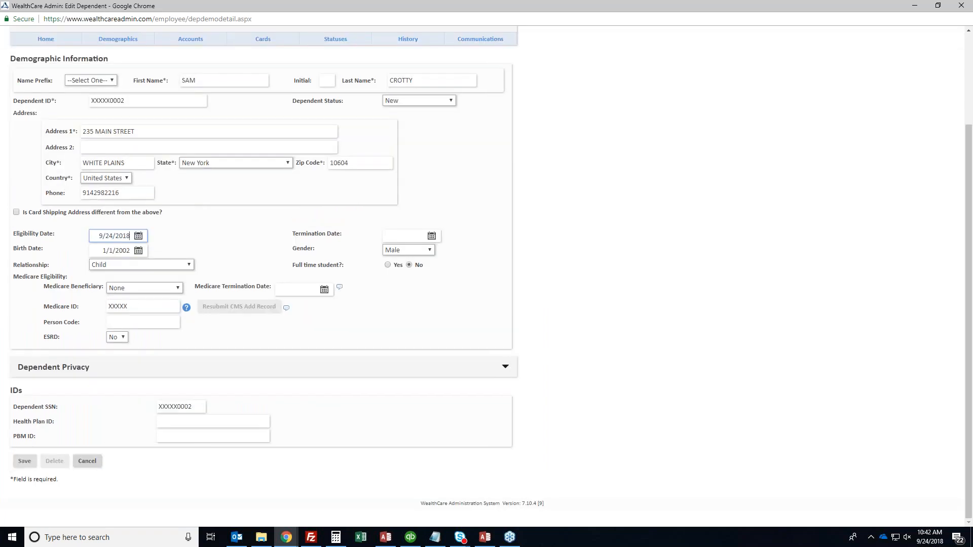
key("Return")
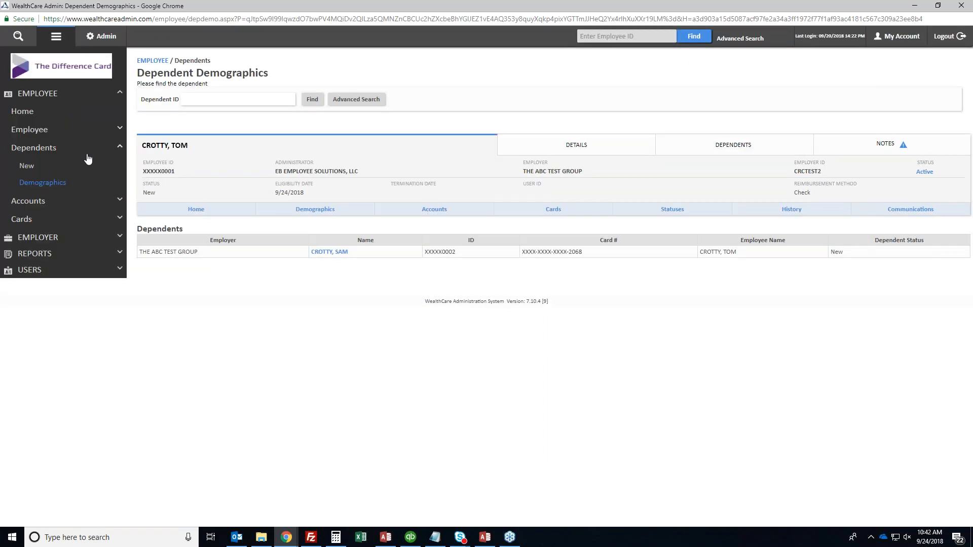
Create an HR2 18-19-HMO benefit account effective 9/24/2018 with 14,700 employee prefunded
left_click(49, 201)
left_click(45, 184)
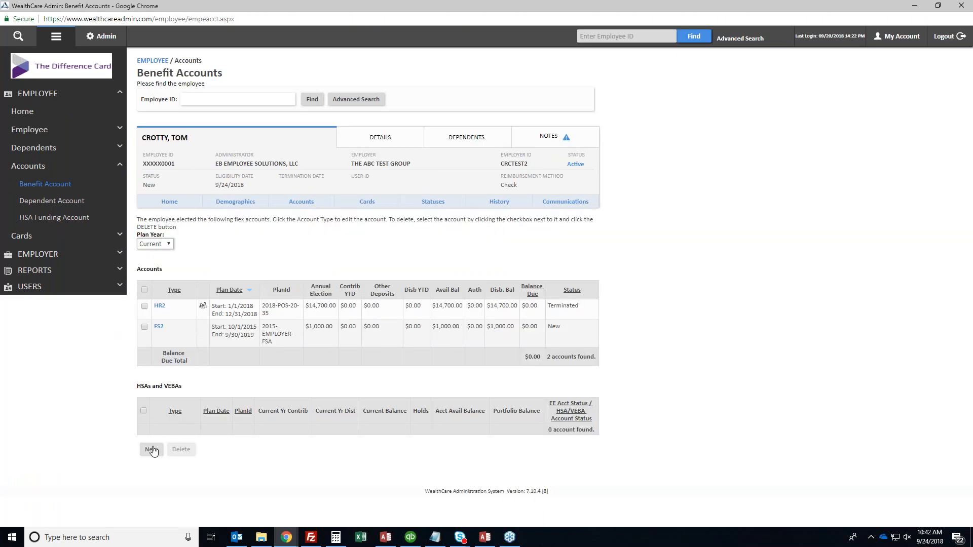
left_click(155, 450)
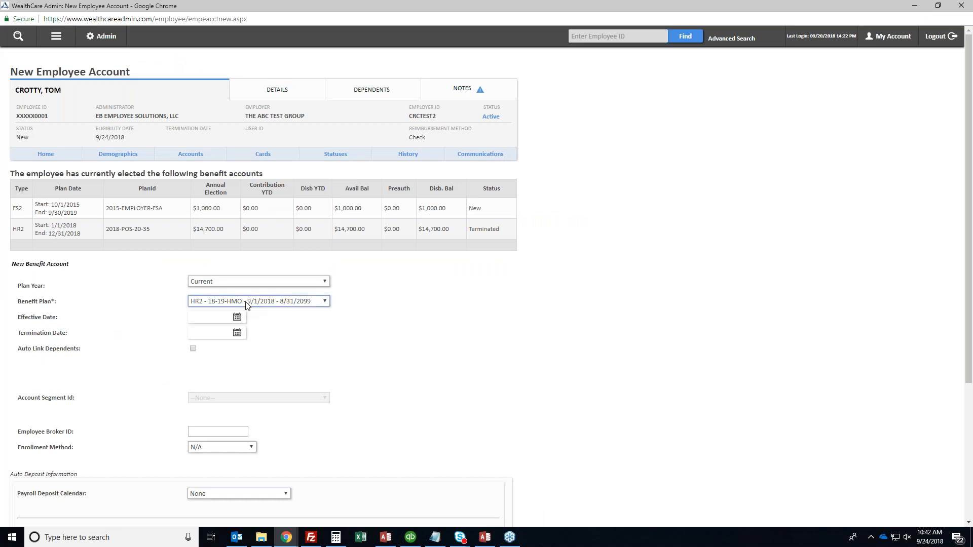
left_click(211, 316)
type("9")
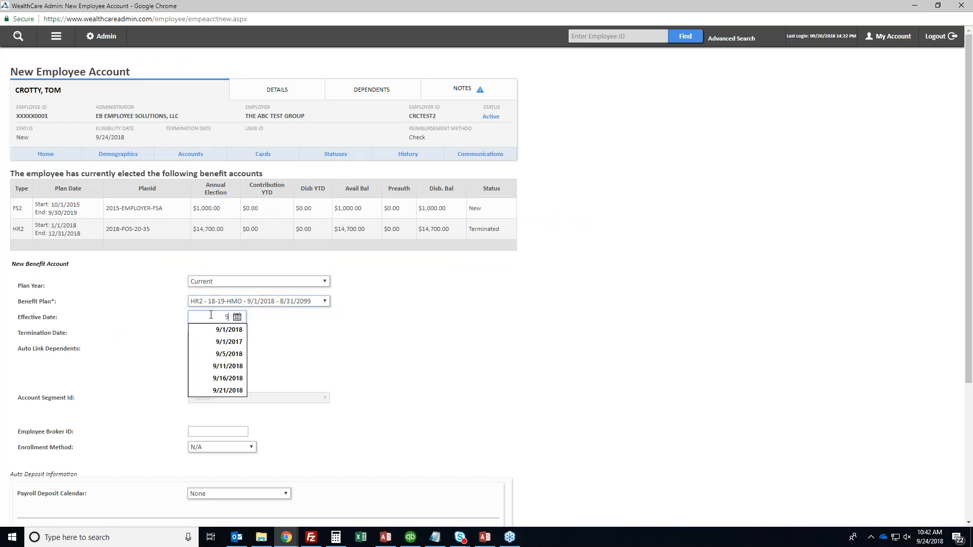
type("/24/2018")
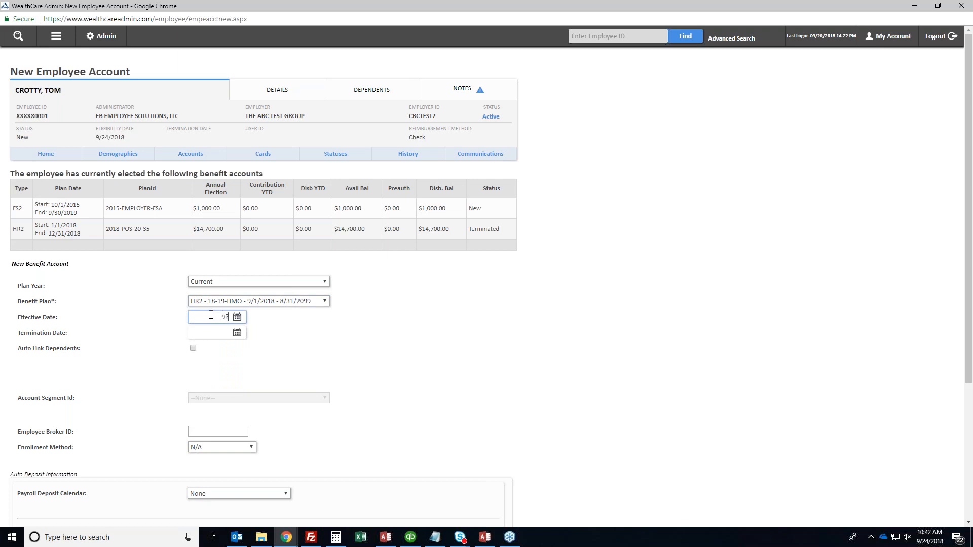
key("Tab")
scroll(215, 413, "down", 1)
scroll(214, 413, "down", 3)
left_click(348, 363)
double_click(347, 363)
type("14700")
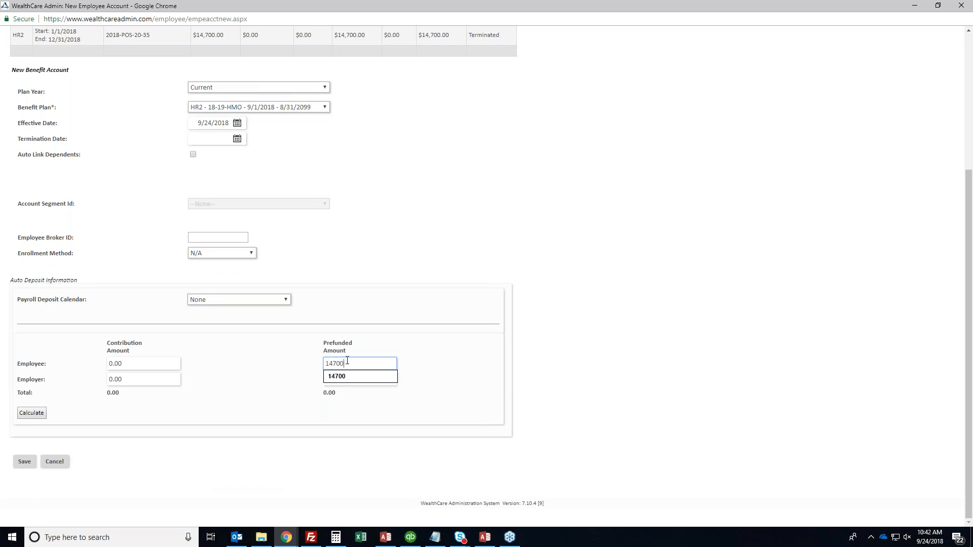
left_click(31, 463)
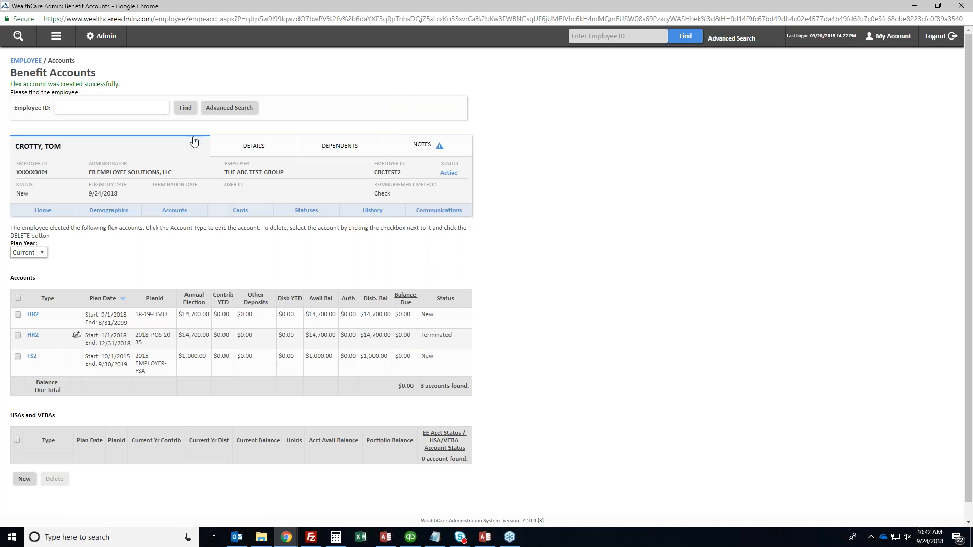
Open the dependent's account enrollments for editing, noting the new 18-19-HMO plan
left_click(57, 38)
left_click(34, 147)
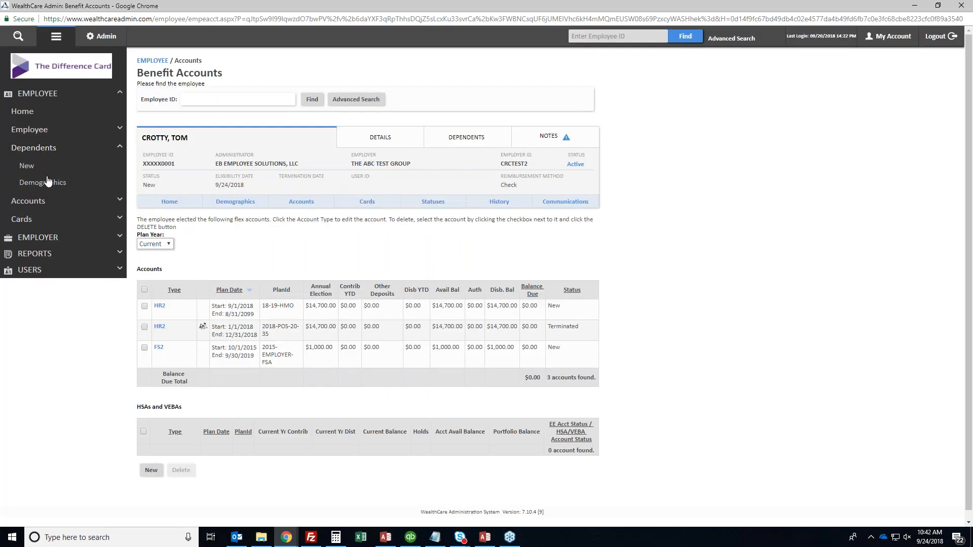
left_click(48, 184)
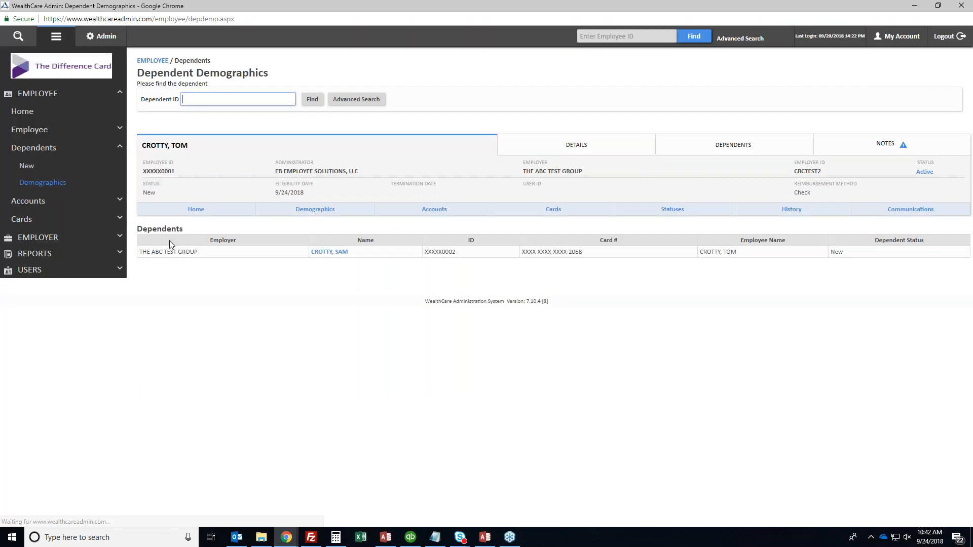
left_click(30, 201)
left_click(45, 201)
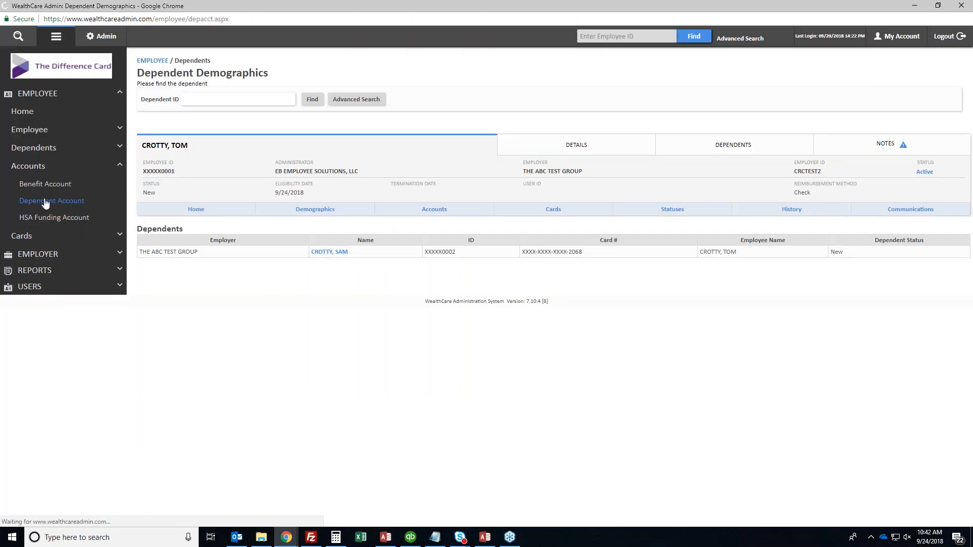
left_click(150, 322)
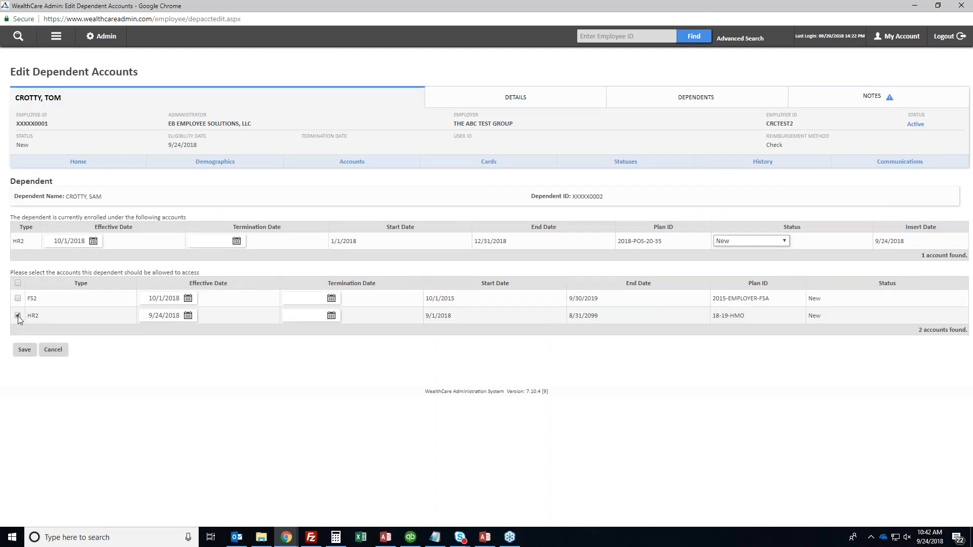
double_click(737, 317)
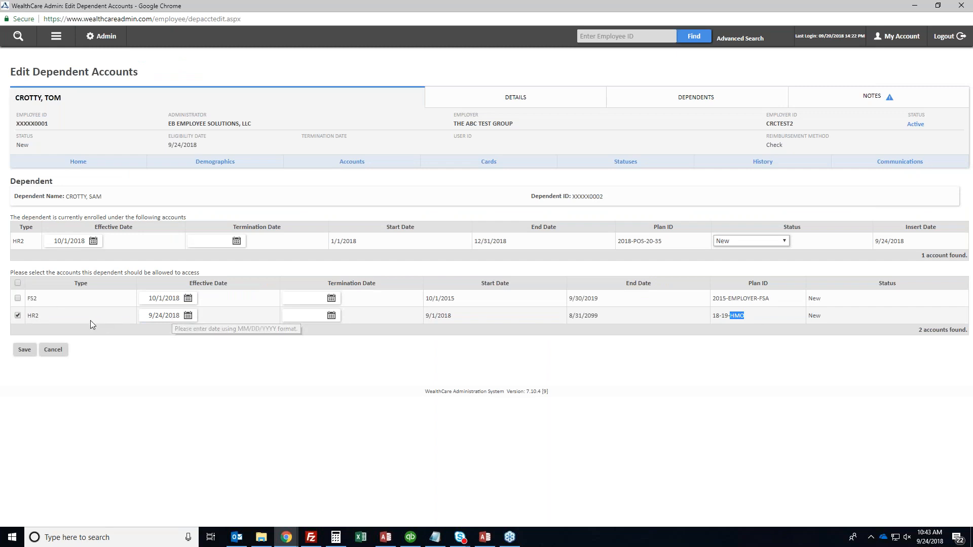
Set the dependent's old HR2 enrollment date to 9/24/2018, keep status New, and save
left_click(212, 241)
left_click(69, 242)
triple_click(69, 241)
type("9")
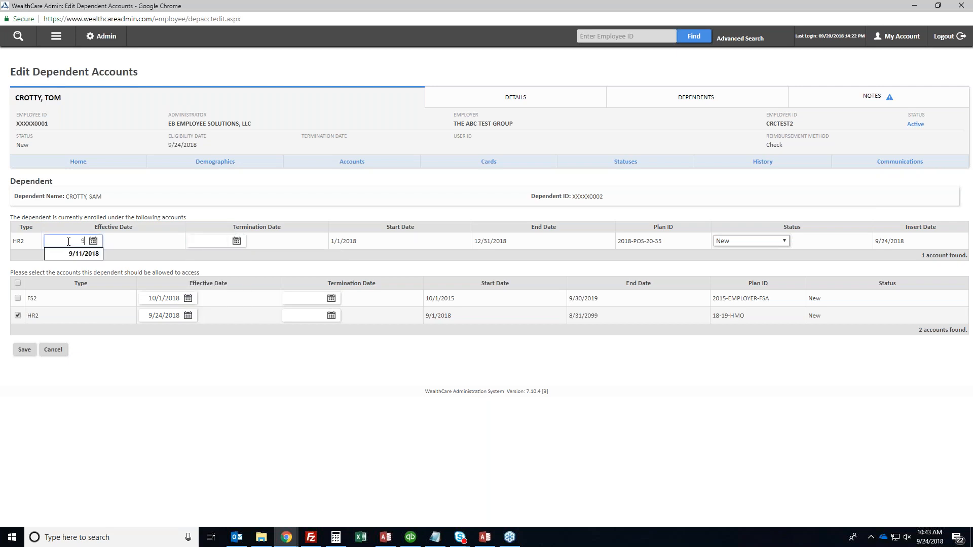
type("/24/2018")
key("Tab")
type("9/24/2018")
key("Tab")
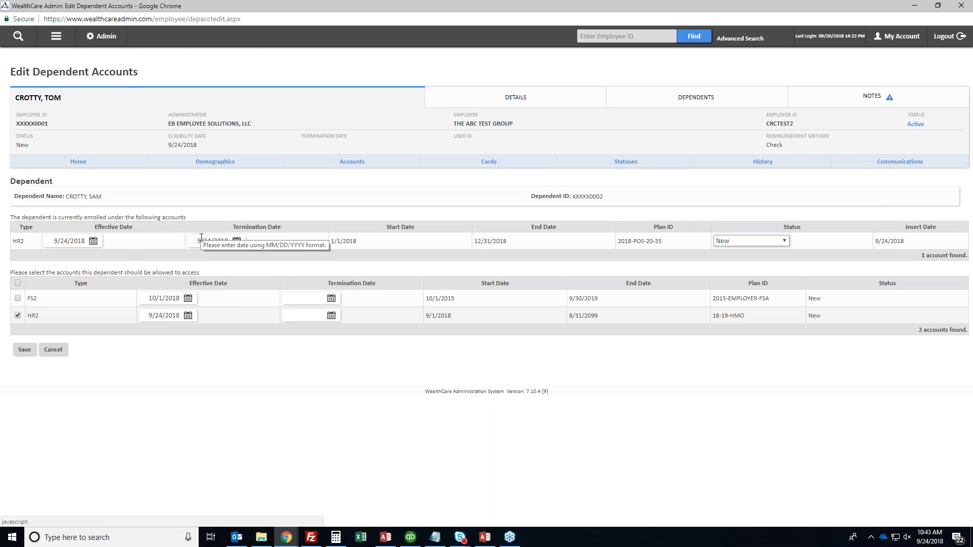
left_click(718, 242)
left_click(719, 243)
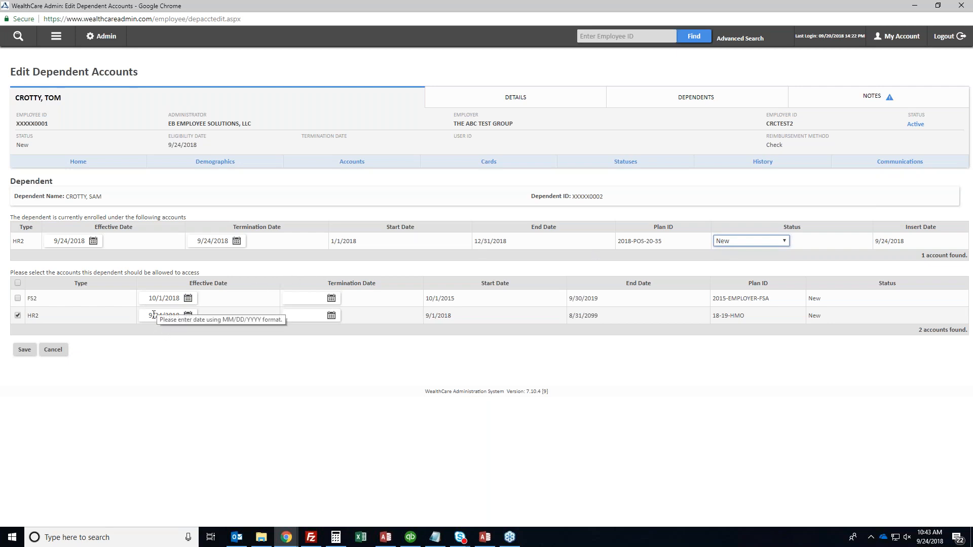
left_click(24, 349)
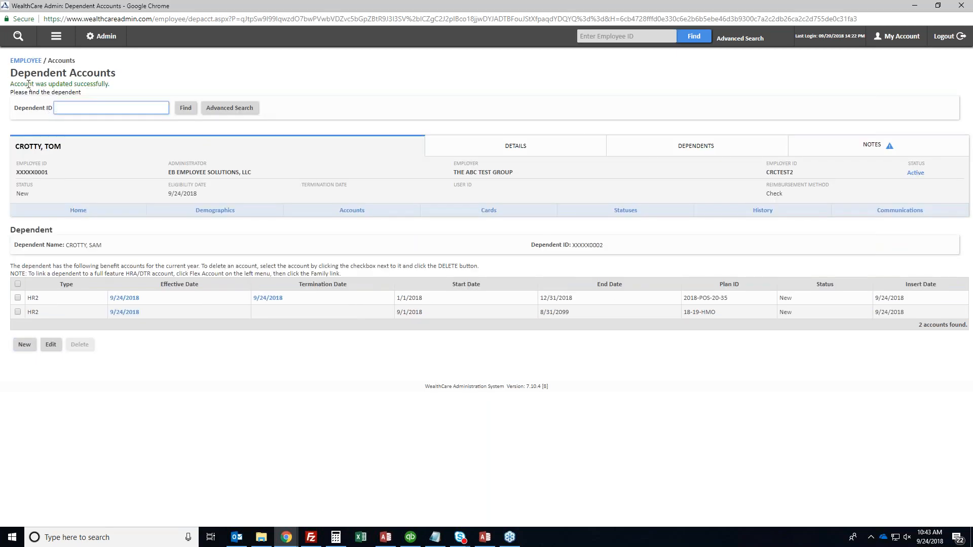
triple_click(29, 85)
left_click(29, 84)
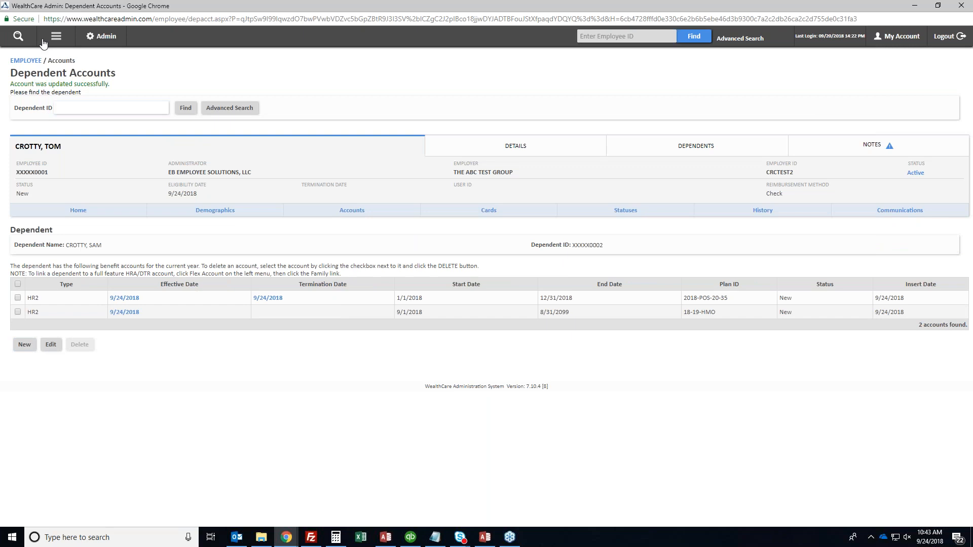
Bring up the New Dependent page from the Dependents menu
left_click(19, 37)
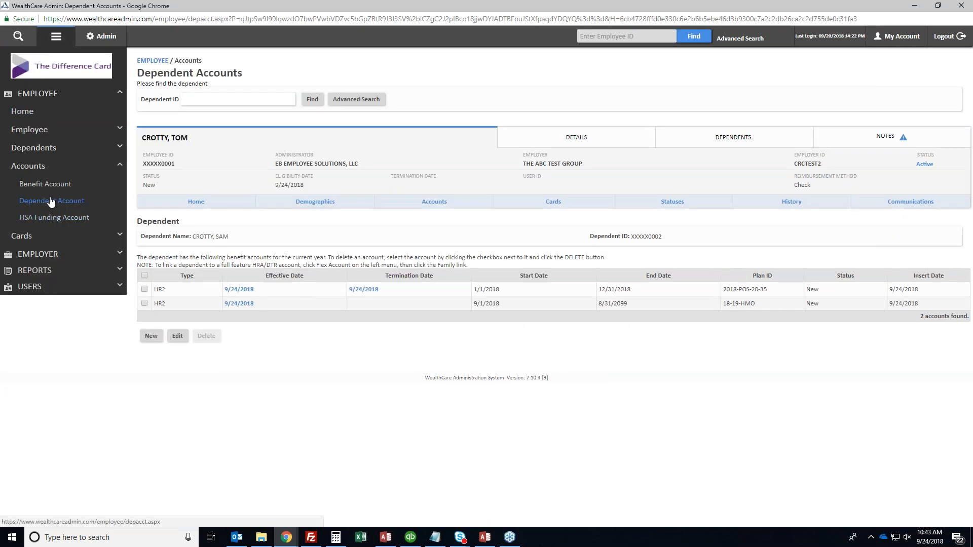
left_click(49, 151)
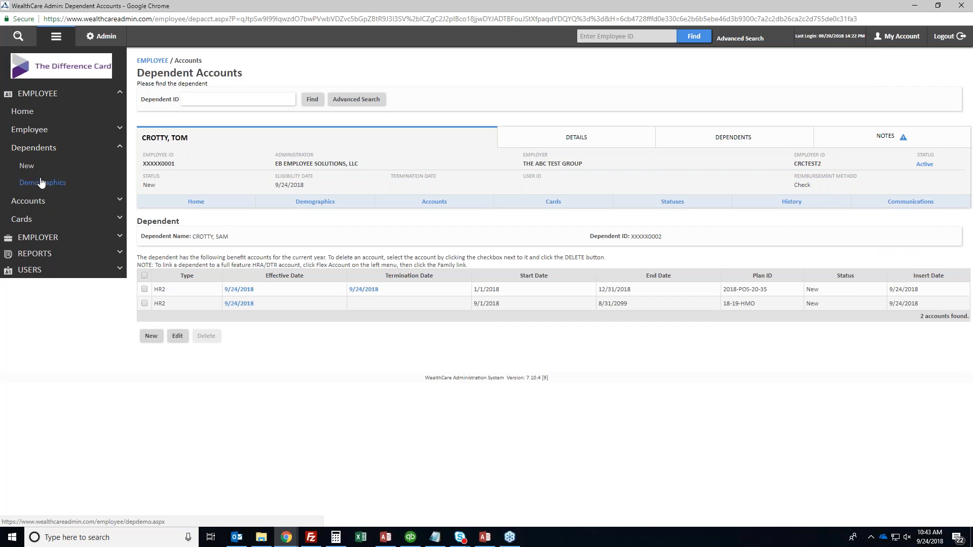
left_click(26, 166)
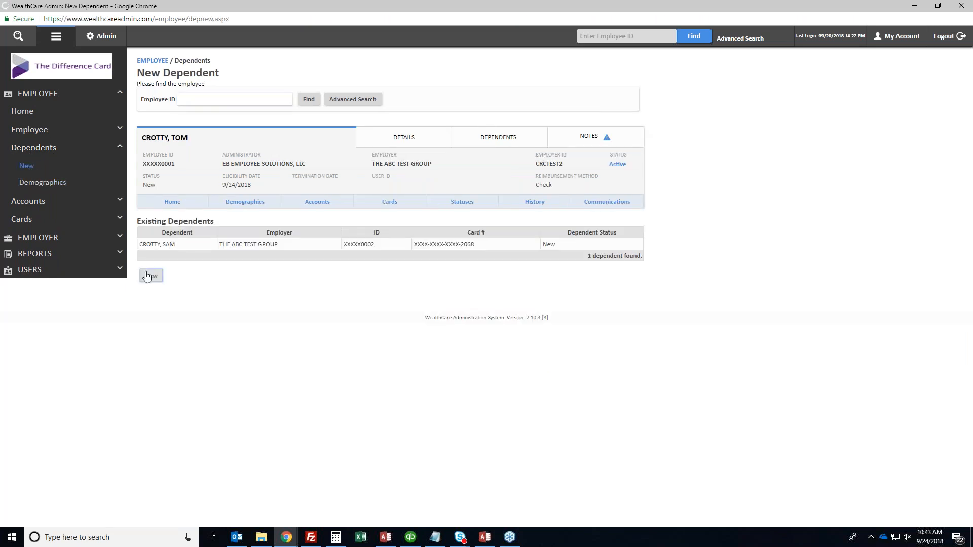
Enter the new dependent's first name, last name and dependent ID, and copy the employee's address
left_click(146, 276)
left_click(214, 247)
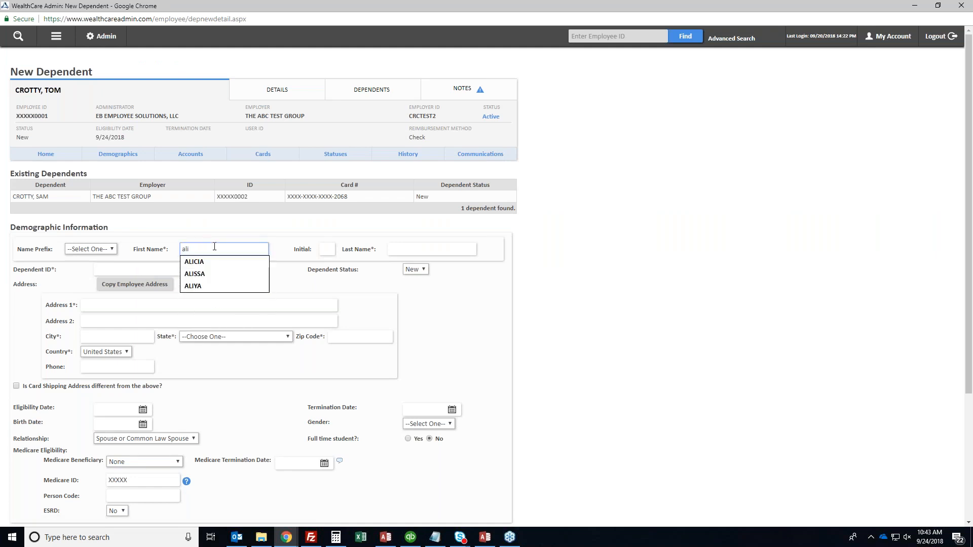
key("Tab")
key("Tab")
key("Tab")
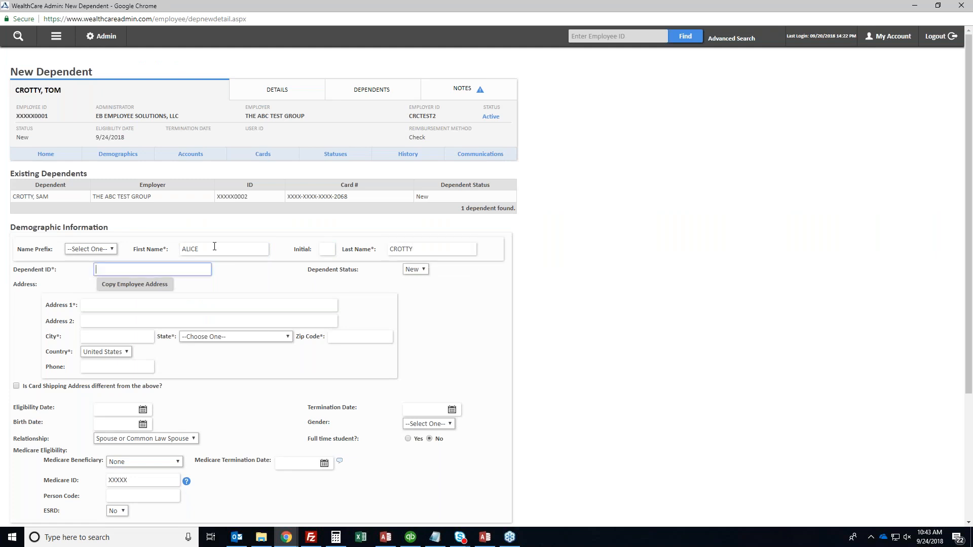
type("0000000")
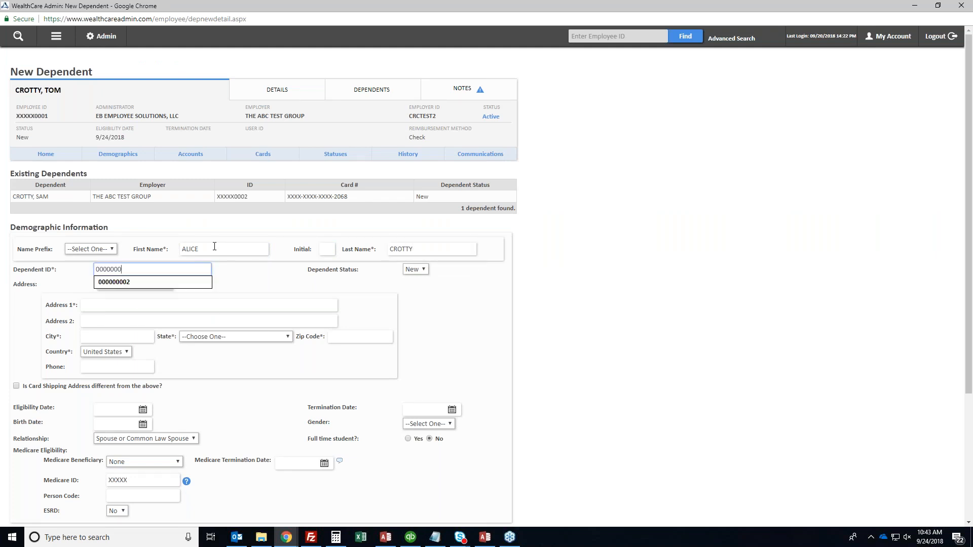
type("03")
key("Tab")
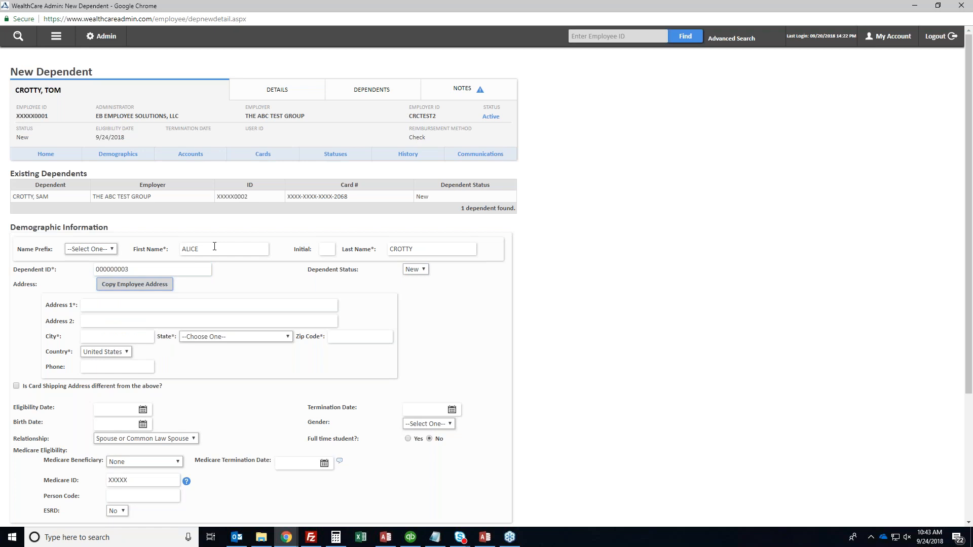
left_click(122, 284)
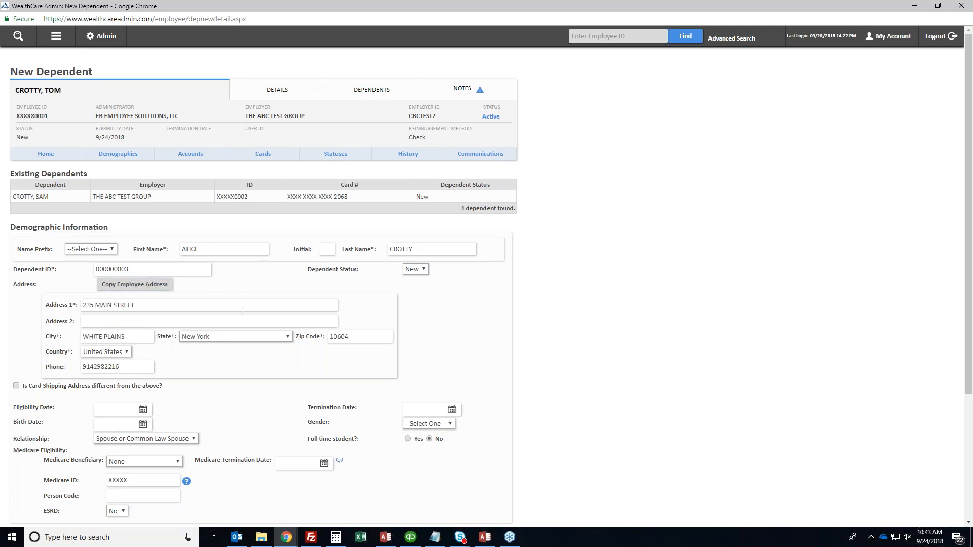
Set eligibility date 9/24/2018, the birth date, gender Female and relationship Spouse
scroll(243, 311, "down", 2)
left_click(117, 310)
type("9/24/2018")
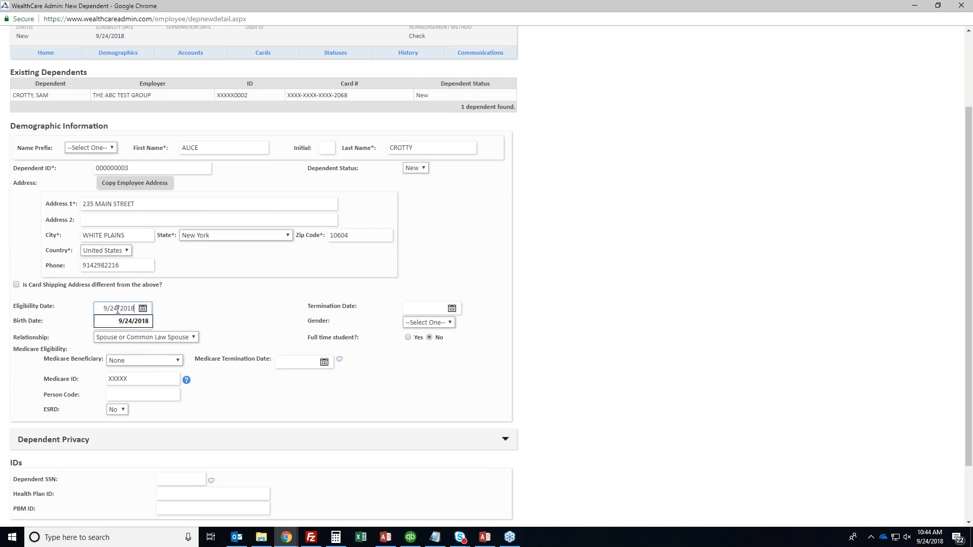
key("Tab")
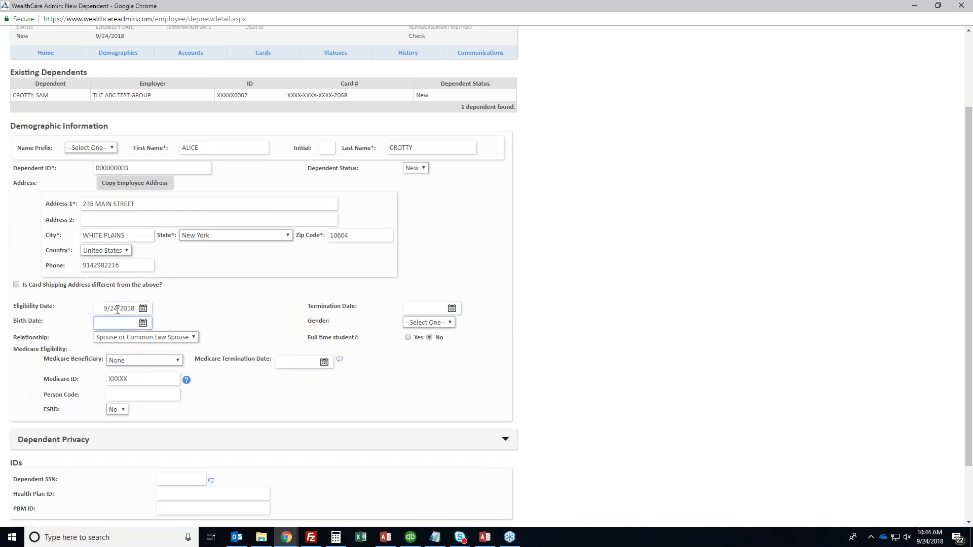
type("4/5/1970")
left_click(425, 323)
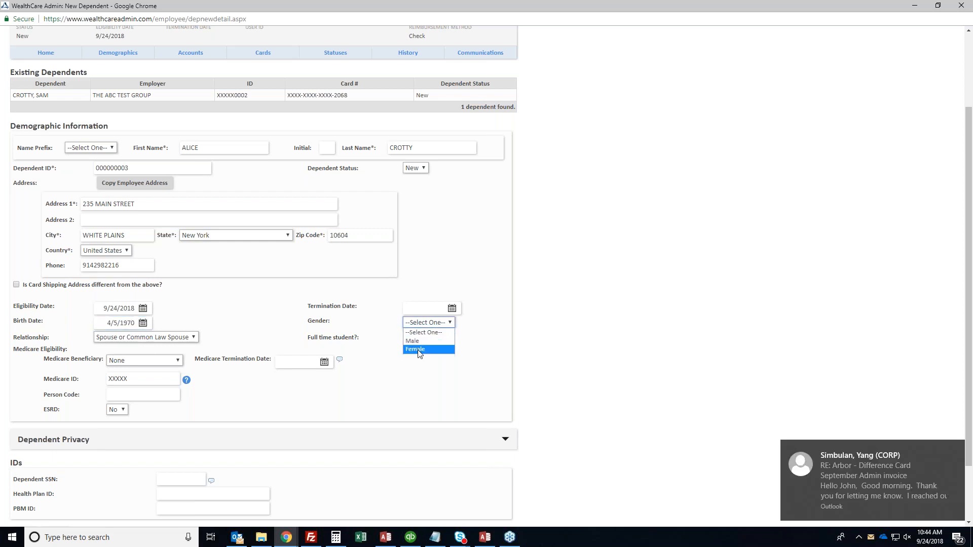
left_click(420, 349)
left_click(139, 338)
left_click(154, 343)
Copy the dependent ID into the SSN field and save the new dependent
double_click(154, 169)
key("ctrl+c")
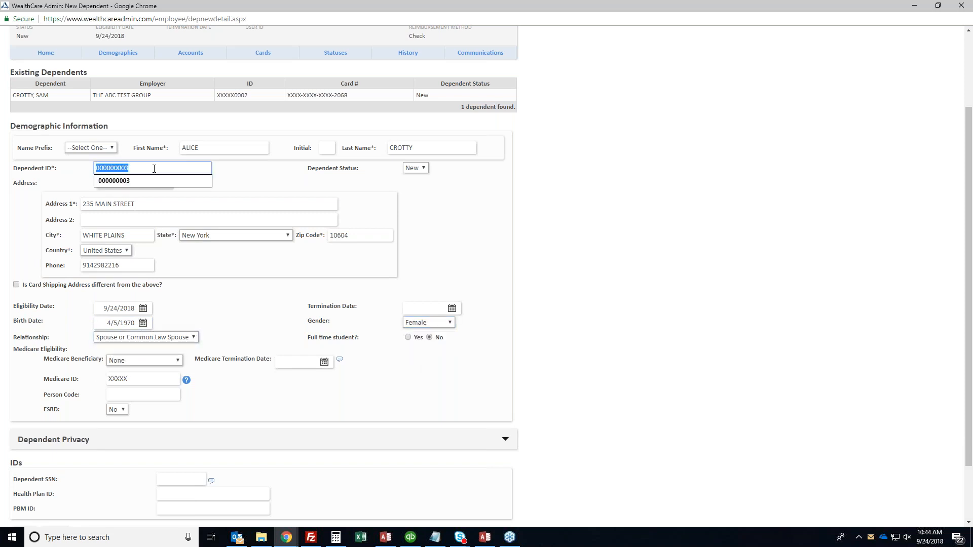
scroll(208, 256, "down", 2)
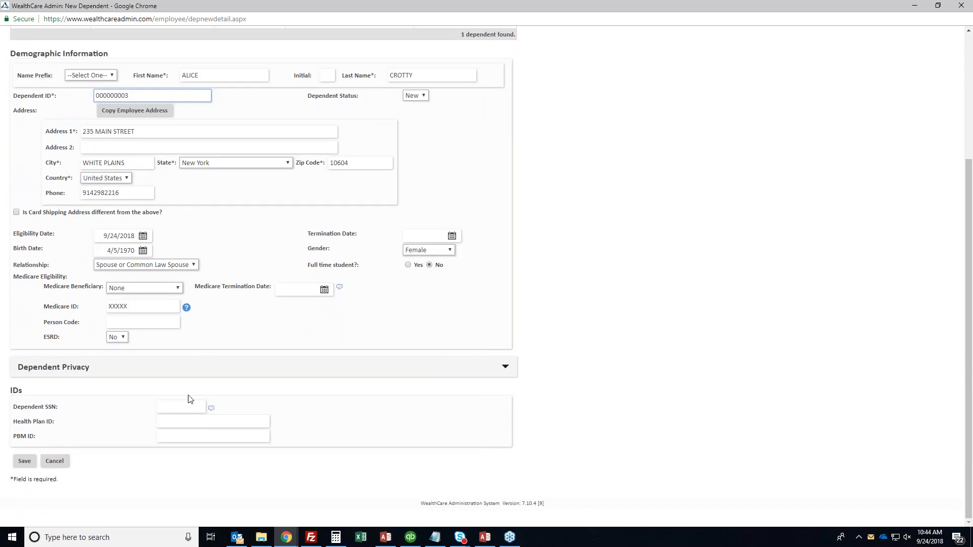
left_click(181, 409)
key("ctrl+v")
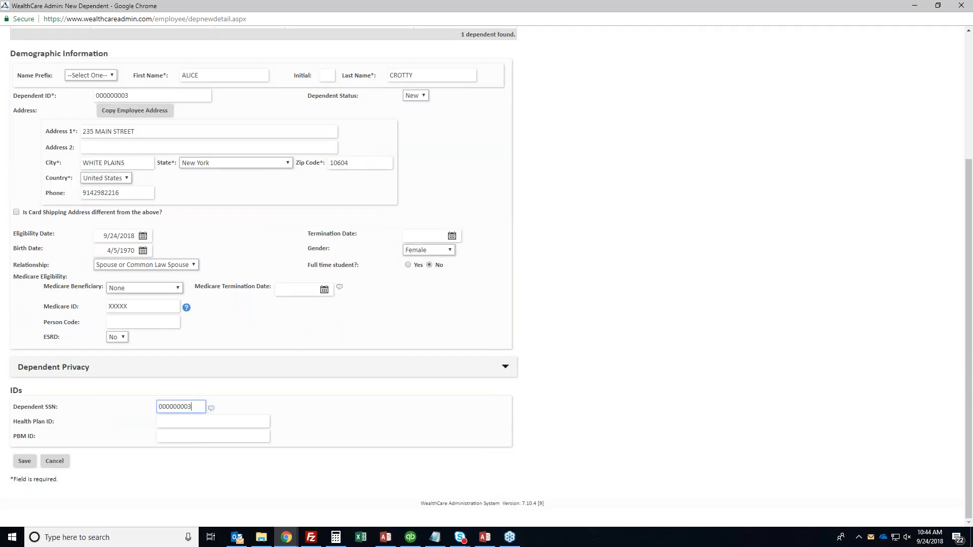
left_click(21, 465)
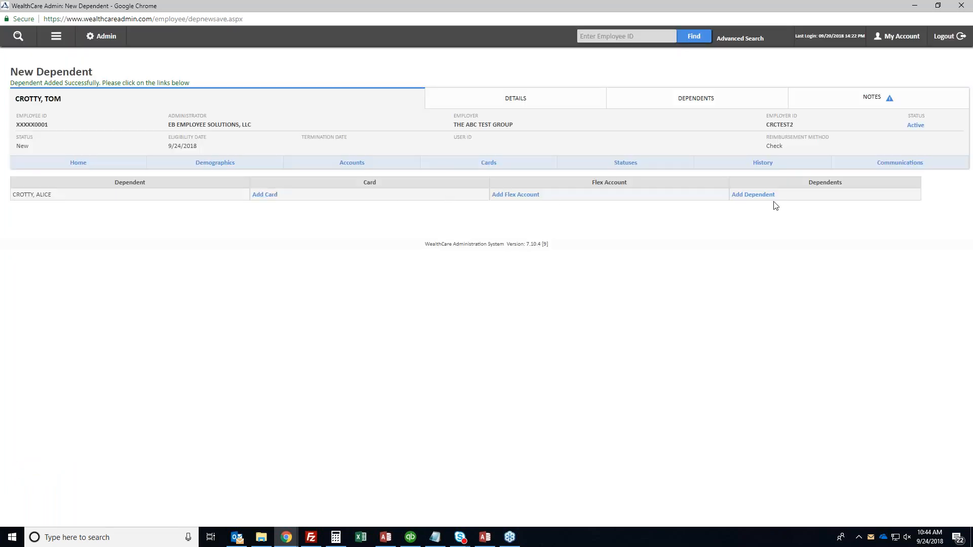
Link the new spouse dependent to the HR2 18-19-HMO flex account and save
left_click(516, 196)
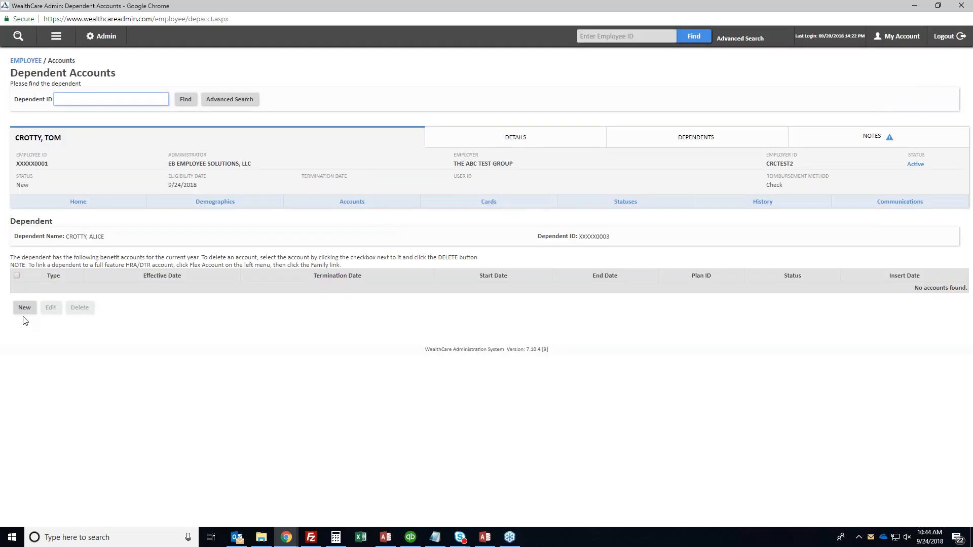
left_click(23, 308)
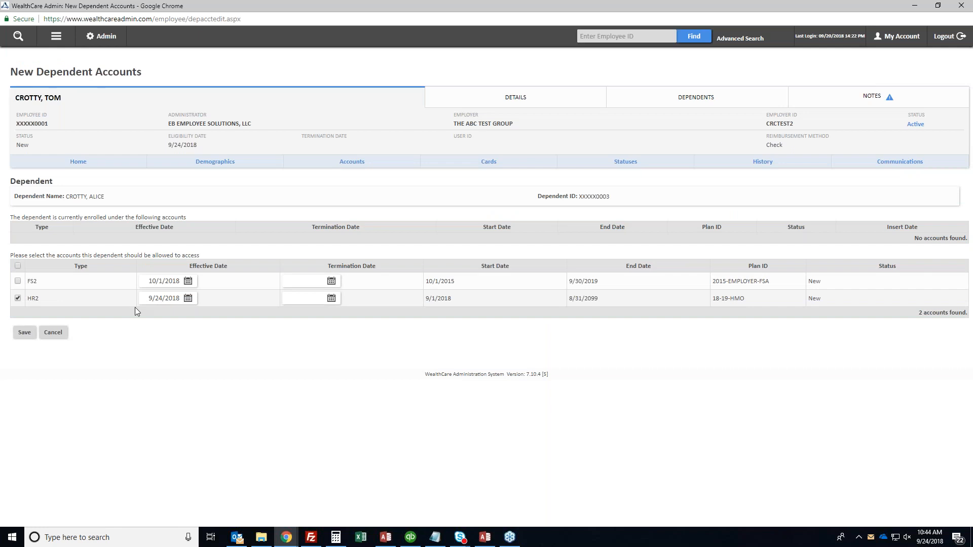
left_click(24, 332)
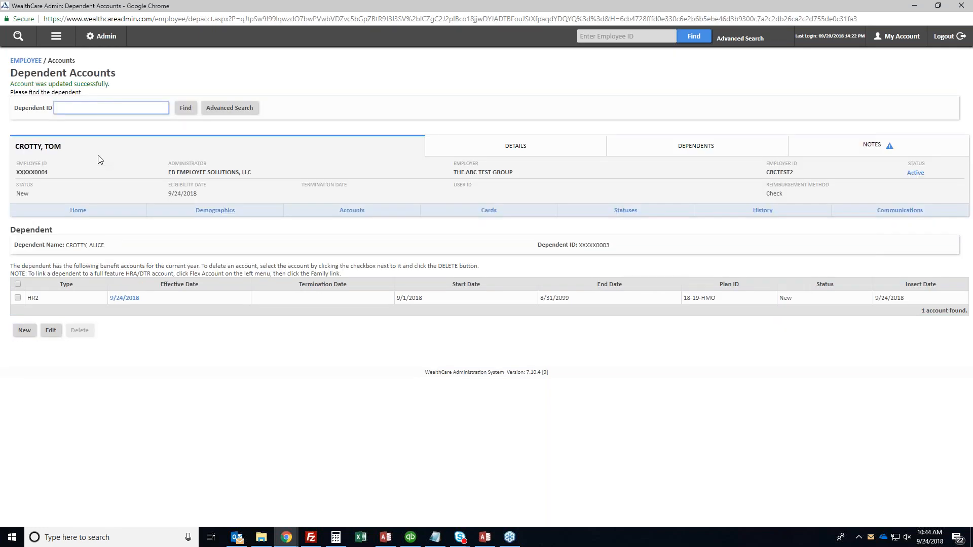
left_click(54, 42)
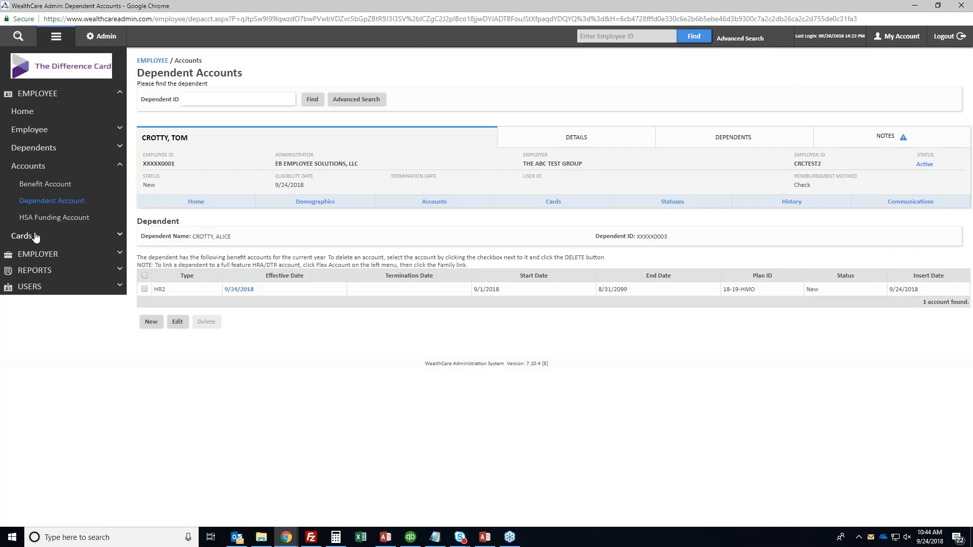
Create a new card for the spouse dependent with Issue Card set to Do Not Issue
left_click(36, 237)
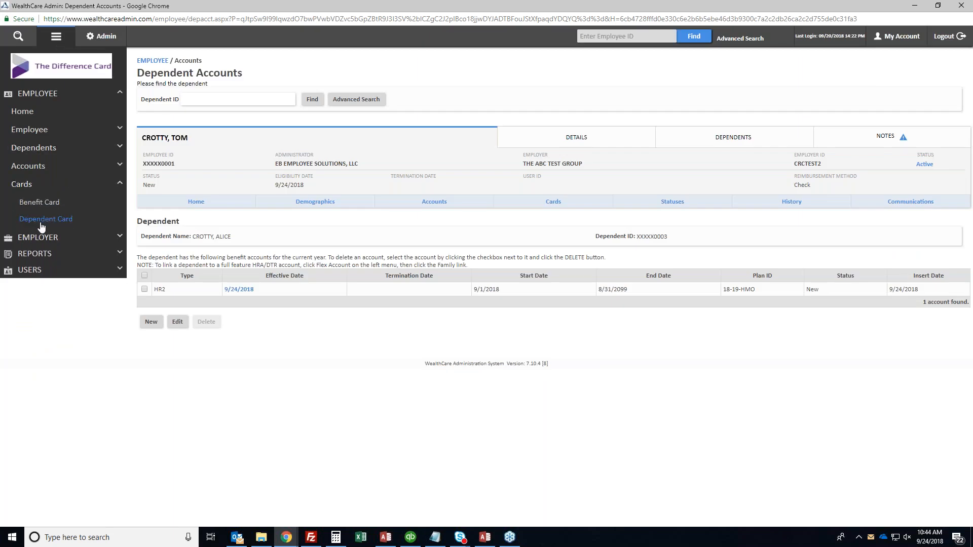
left_click(40, 223)
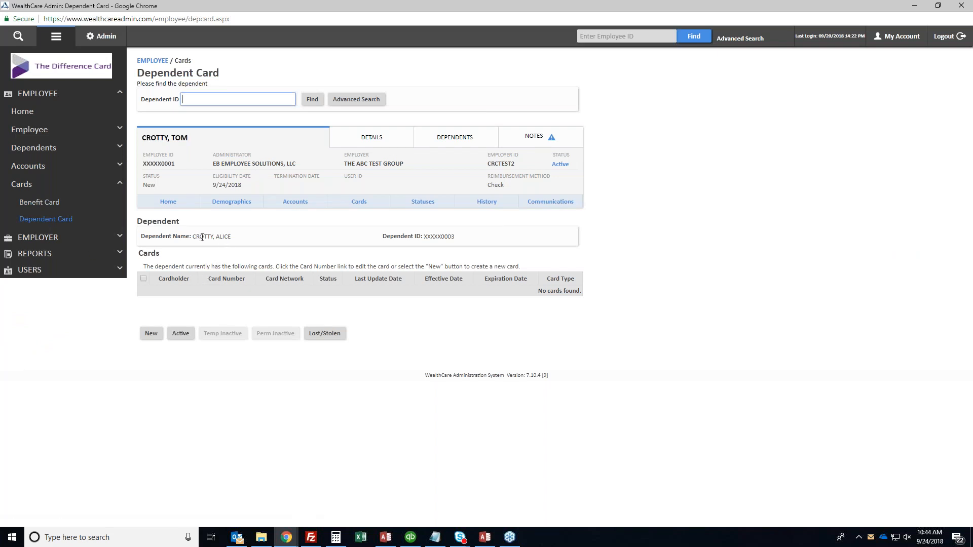
left_click_drag(194, 236, 232, 237)
left_click(249, 240)
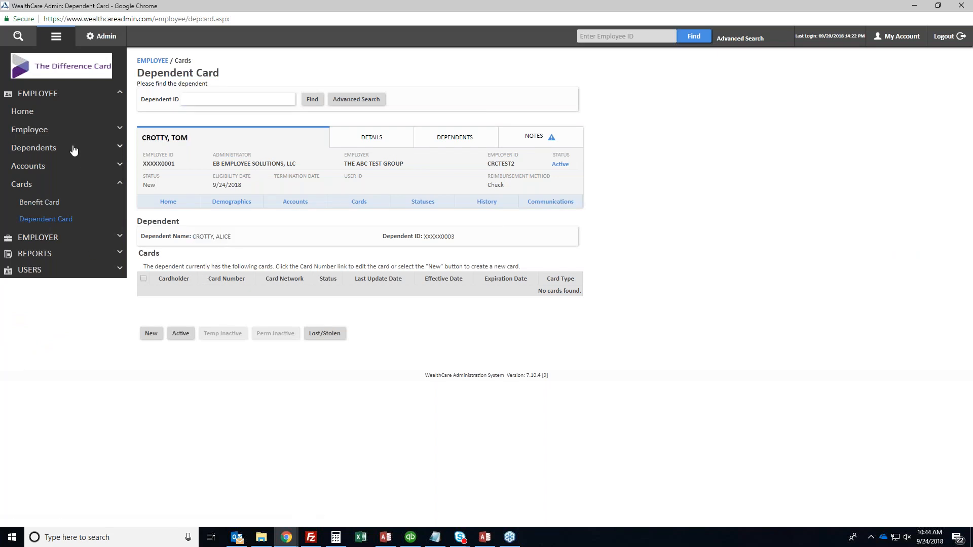
left_click(152, 334)
scroll(147, 152, "down", 3)
left_click(142, 137)
left_click(138, 154)
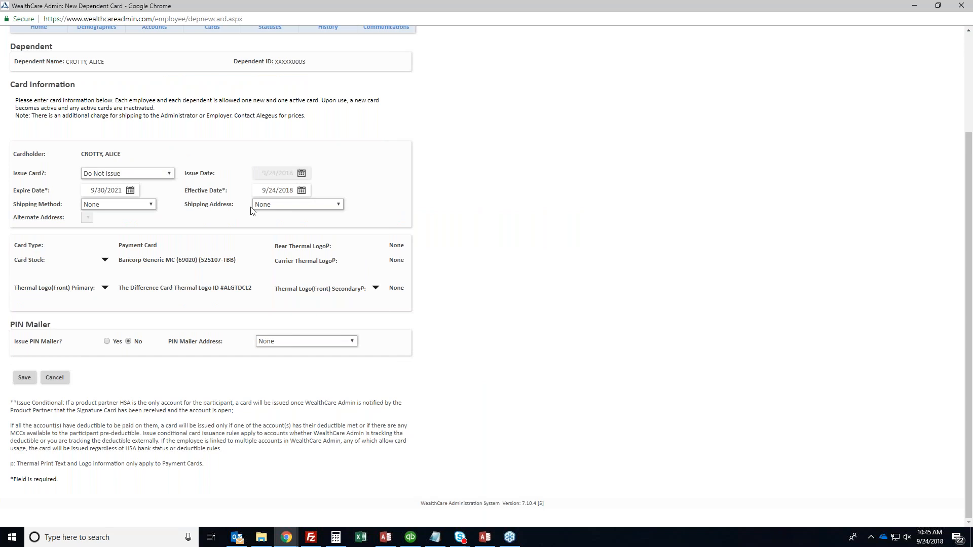
left_click(27, 378)
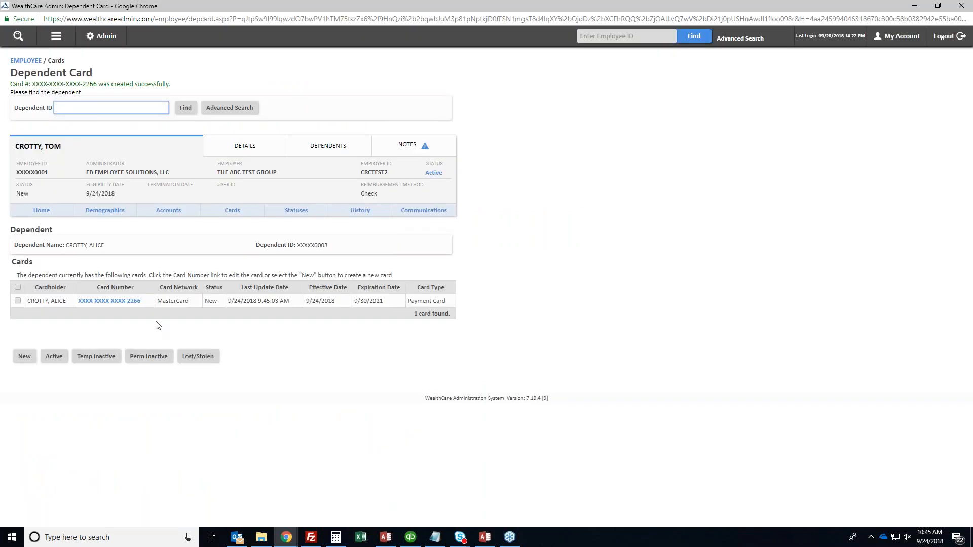
left_click(55, 37)
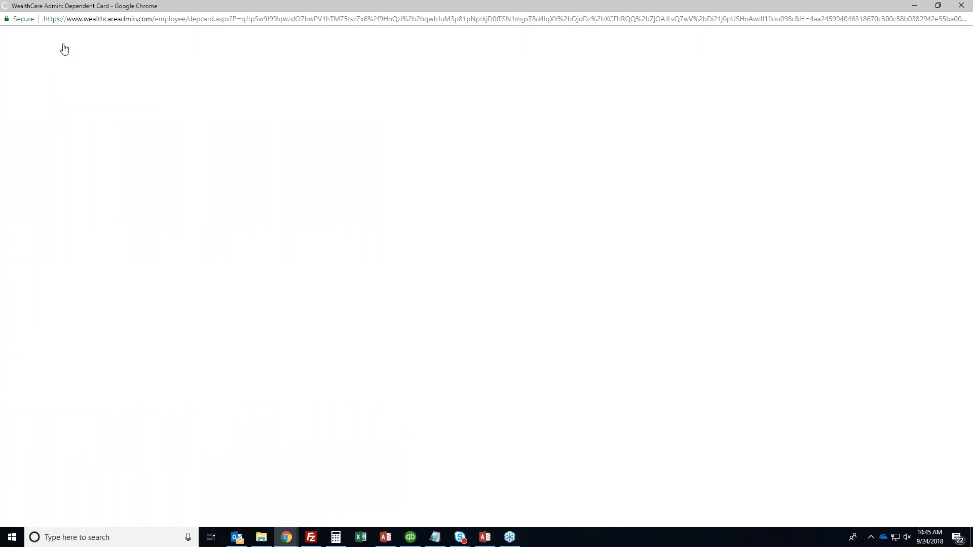
Open the employee's Benefit Card list and check the MasterCard network on the cards
left_click(39, 202)
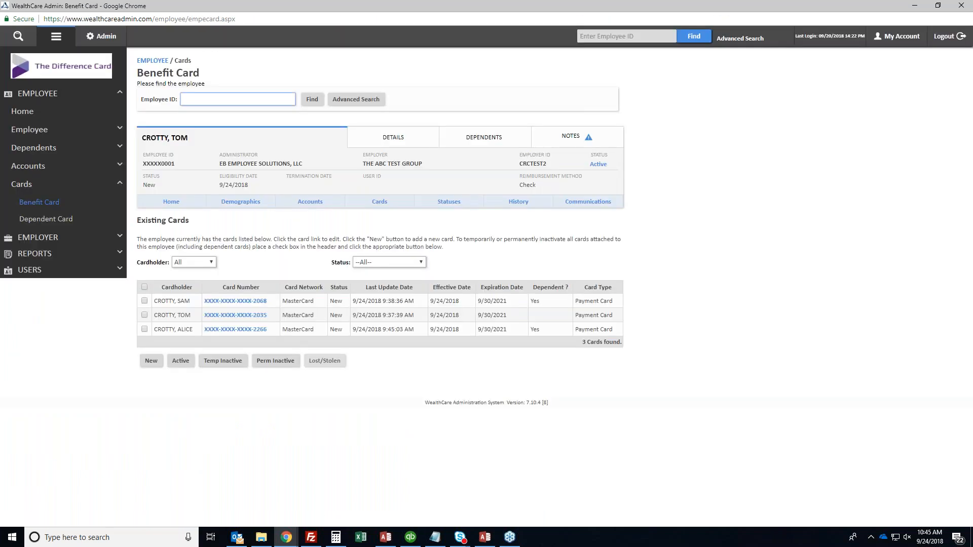
double_click(305, 301)
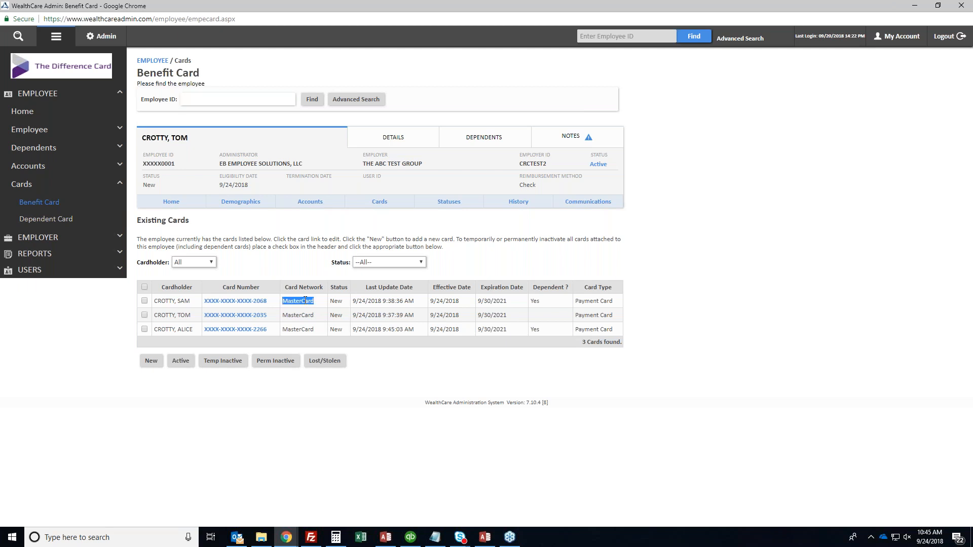
left_click(305, 301)
double_click(300, 300)
left_click(301, 300)
Start a new DCR benefit account for the employee, effective 9/24/2018
left_click(31, 166)
left_click(37, 184)
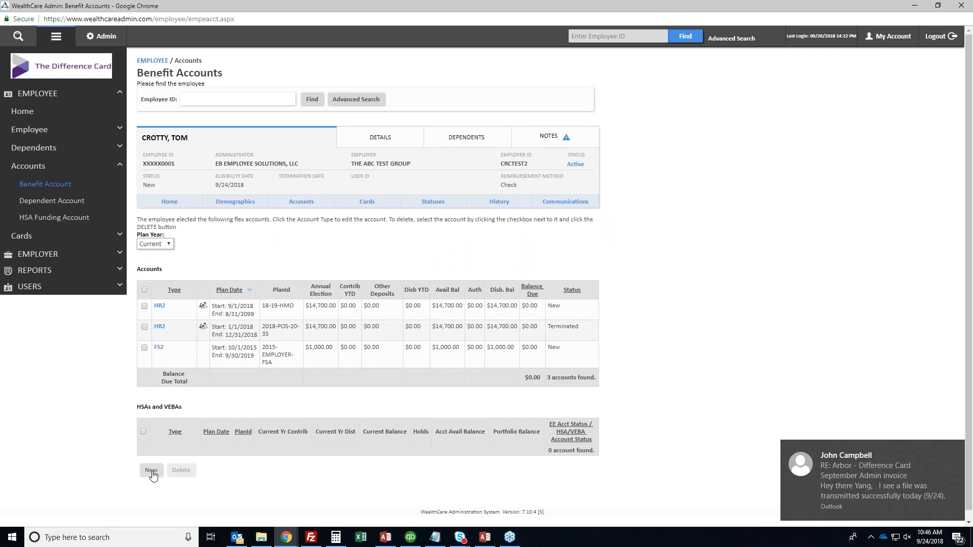
left_click(151, 471)
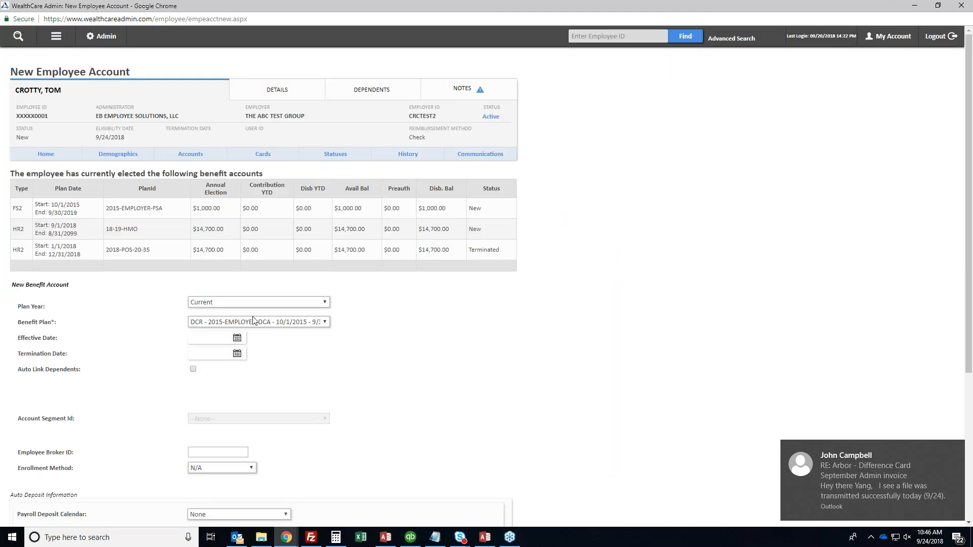
left_click(256, 323)
left_click(256, 323)
left_click(208, 336)
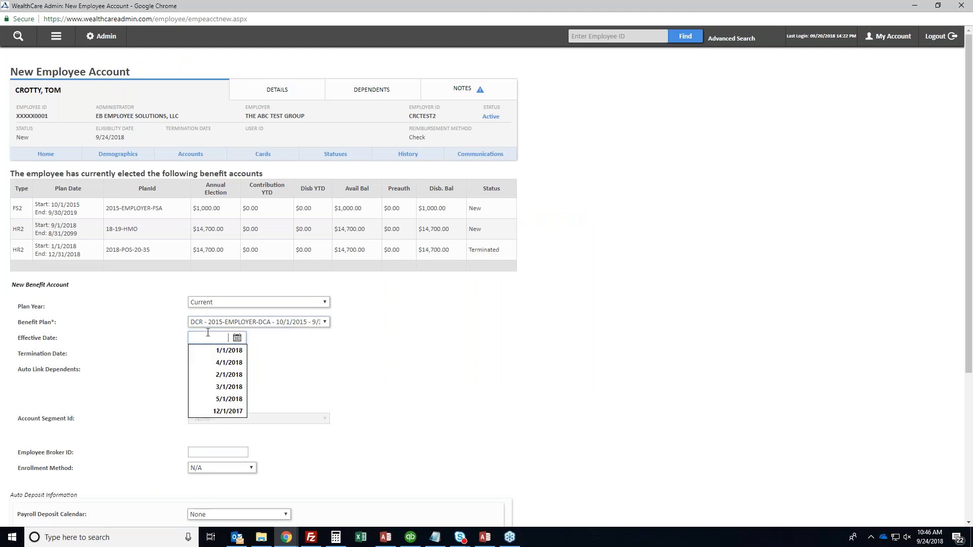
type("9/24/2018")
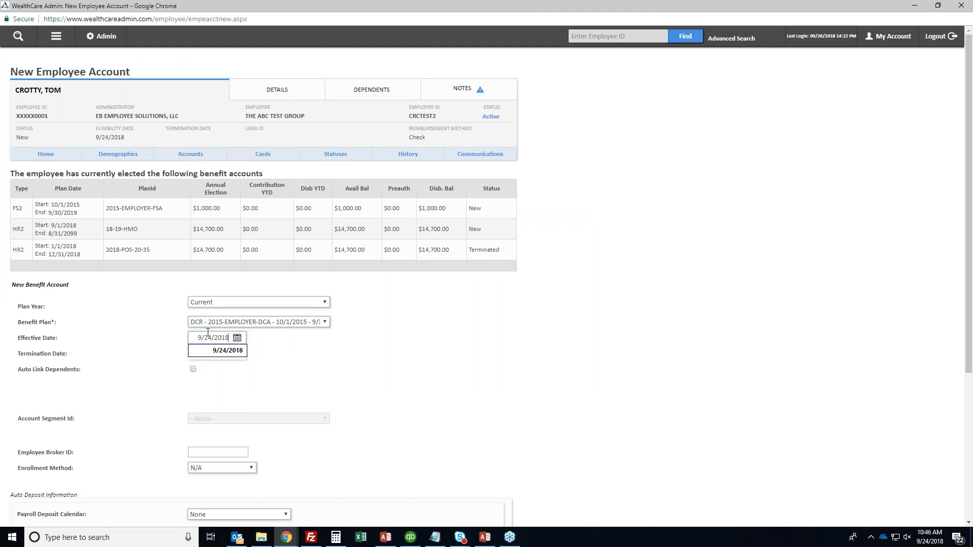
key("Tab")
Give the DCR account a 5000 prefunded amount with auto-linked dependents and save it
scroll(207, 333, "down", 4)
left_click(360, 373)
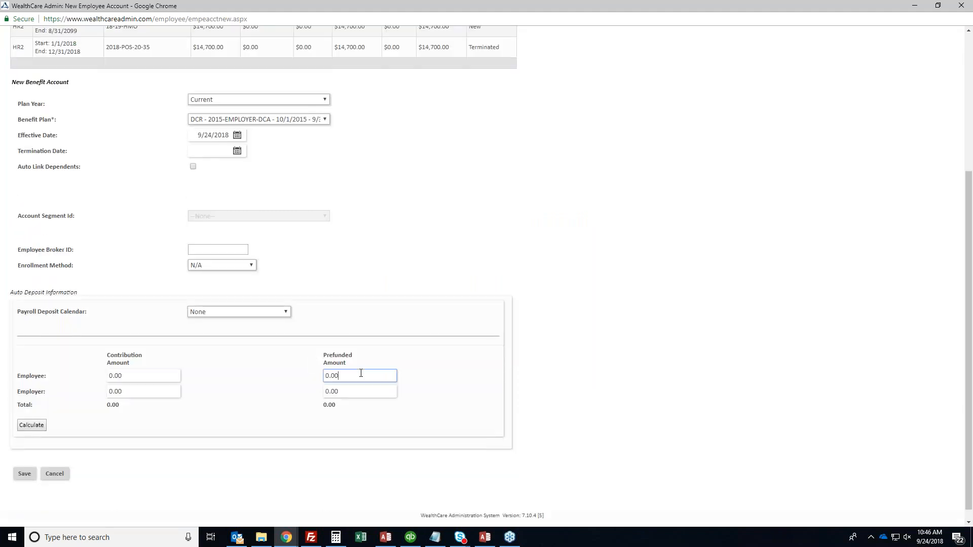
type("5000")
left_click(192, 167)
scroll(265, 353, "up", 4)
scroll(265, 353, "down", 2)
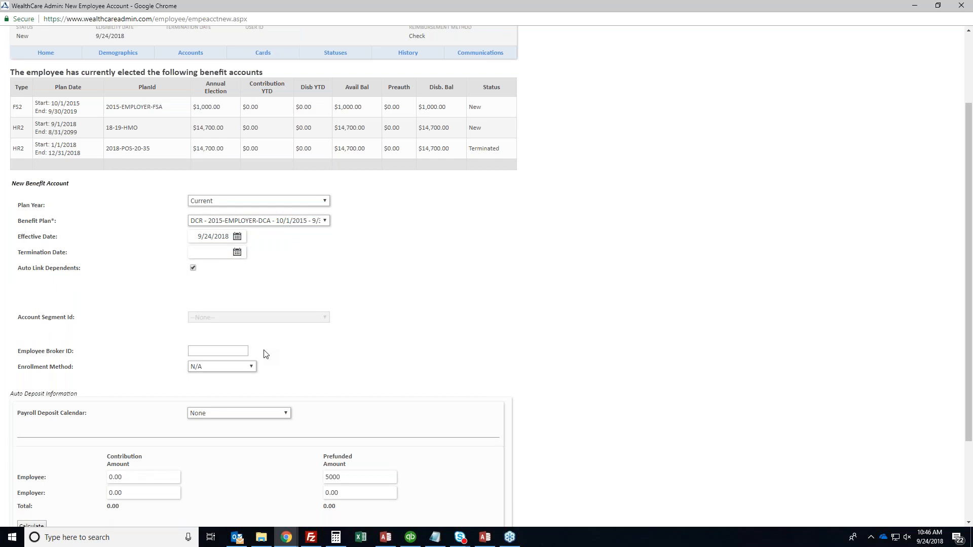
scroll(268, 350, "down", 2)
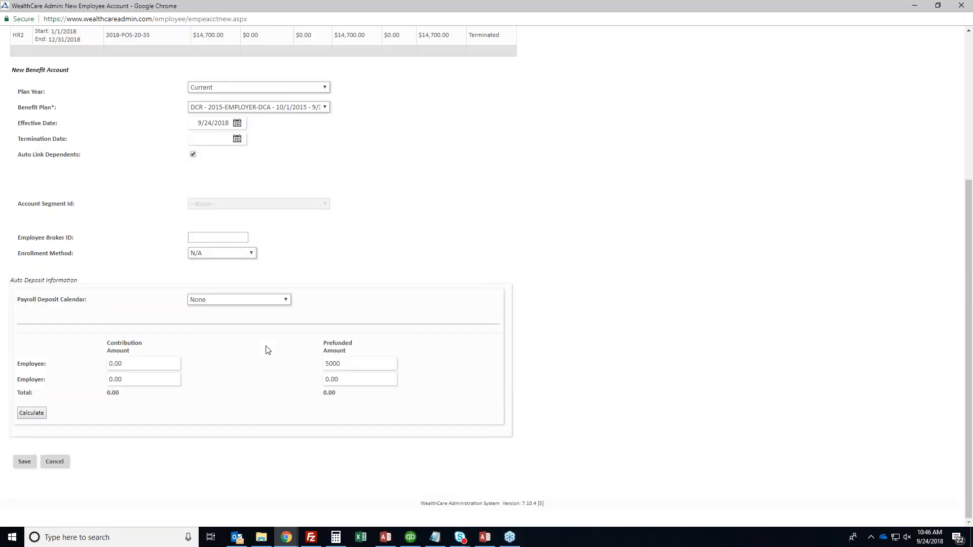
left_click(20, 463)
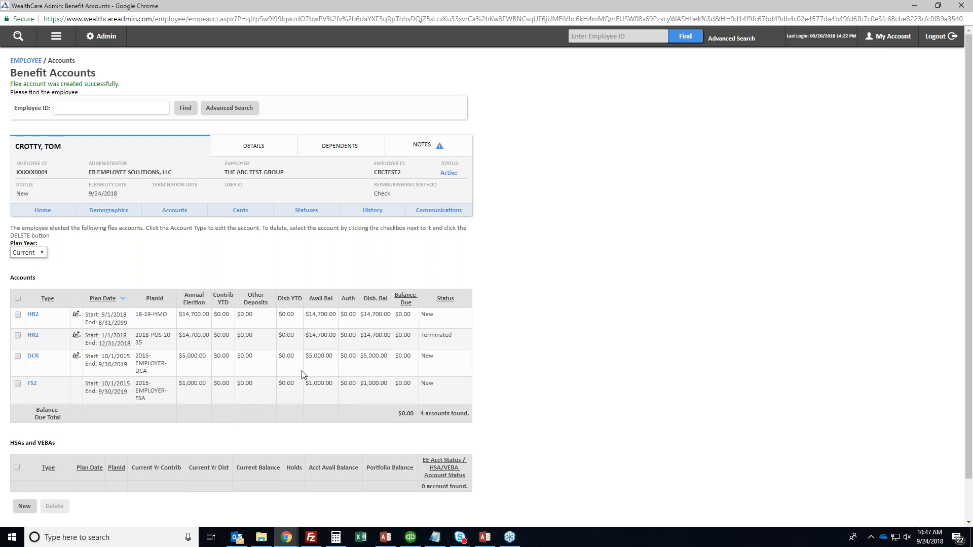
In Demographics, set termination date 9/24/2018 and Employee Status Terminated, then save
left_click(109, 211)
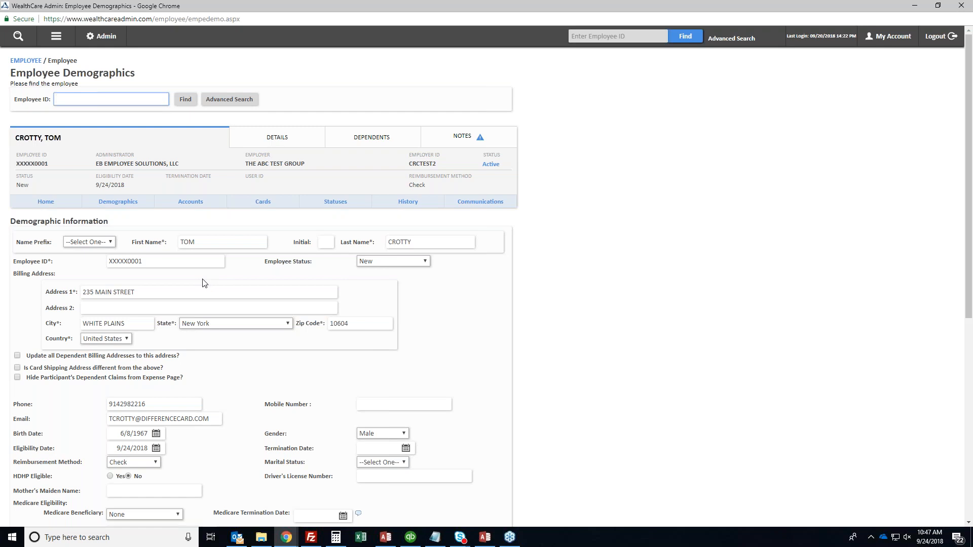
left_click(378, 445)
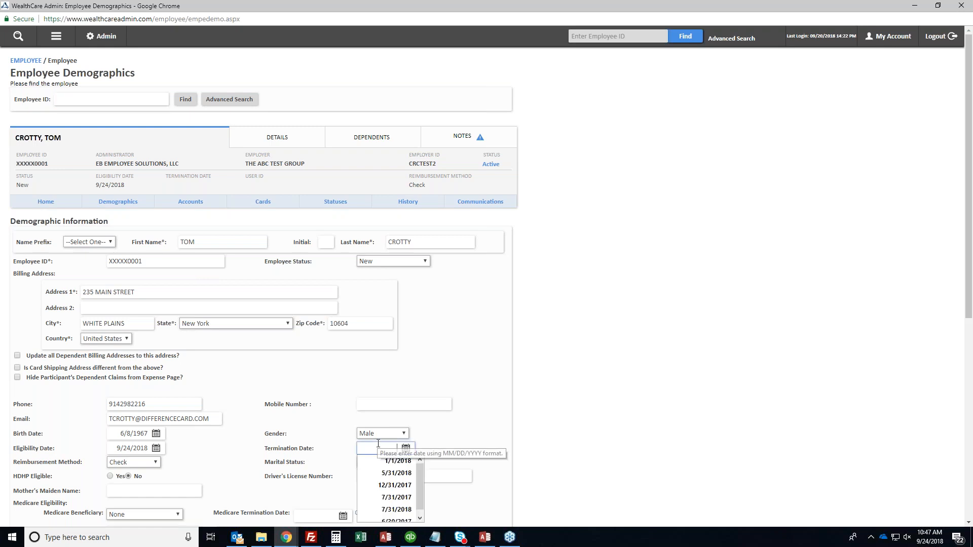
type("9/24/2018")
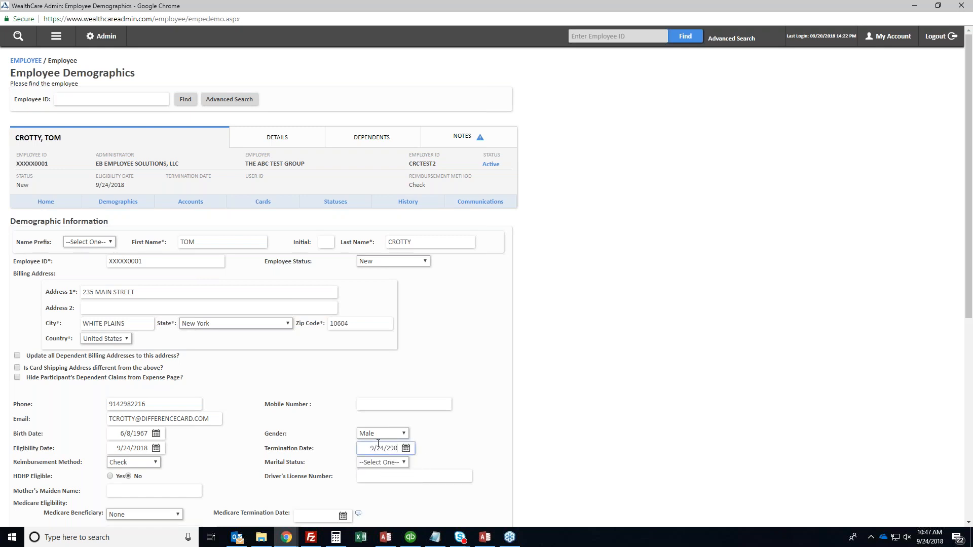
triple_click(395, 450)
key("ctrl+c")
left_click(393, 261)
left_click(386, 288)
scroll(243, 368, "down", 7)
left_click(23, 462)
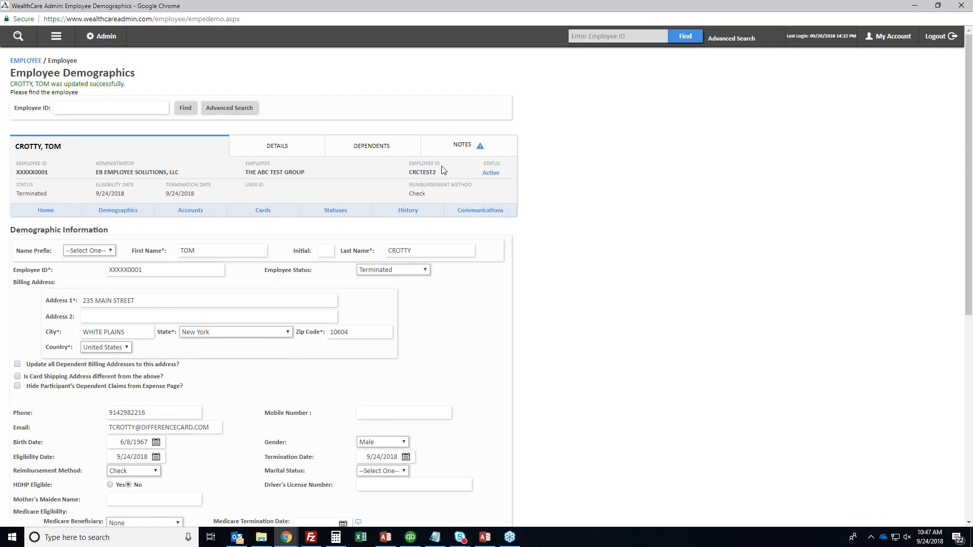
triple_click(53, 85)
left_click(59, 39)
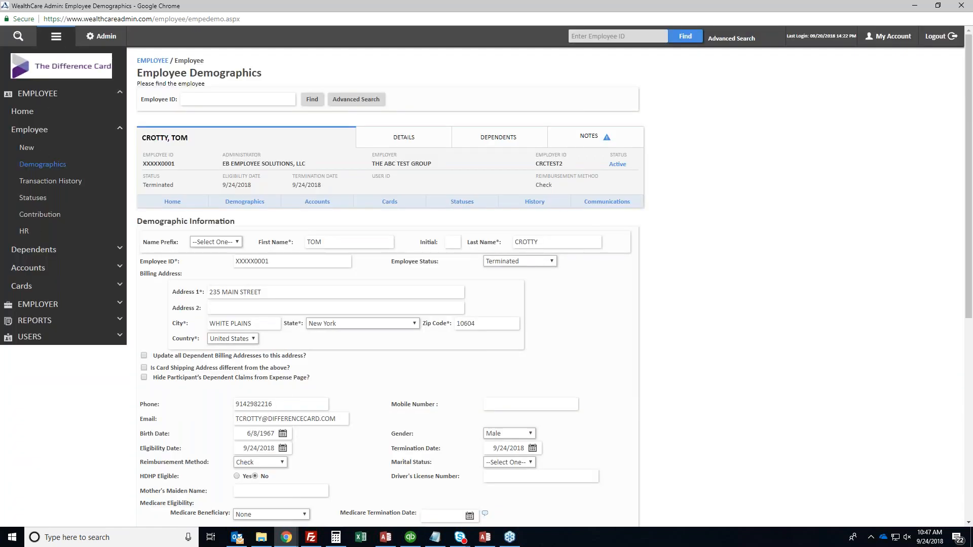
Give the first dependent a 9/24/2018 termination date and save it
left_click(45, 249)
left_click(45, 183)
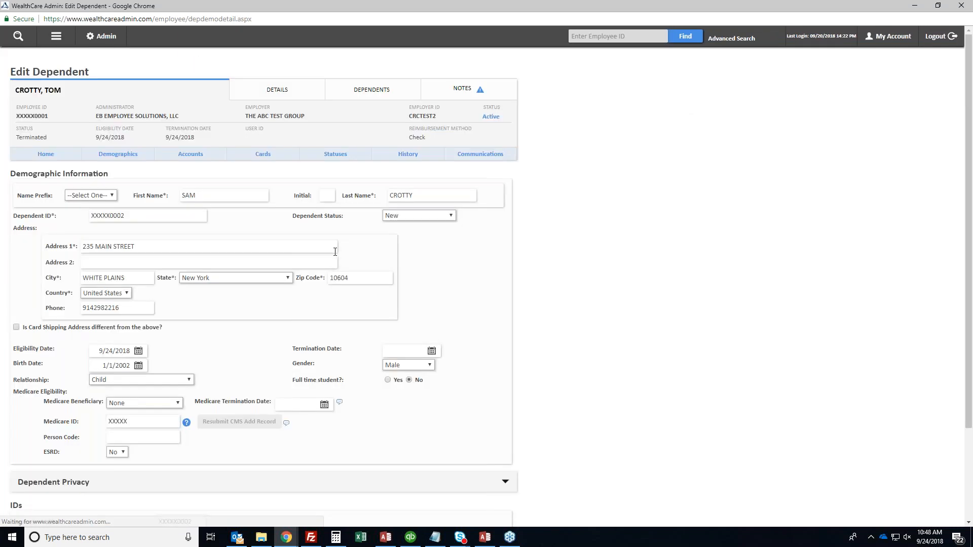
left_click(403, 350)
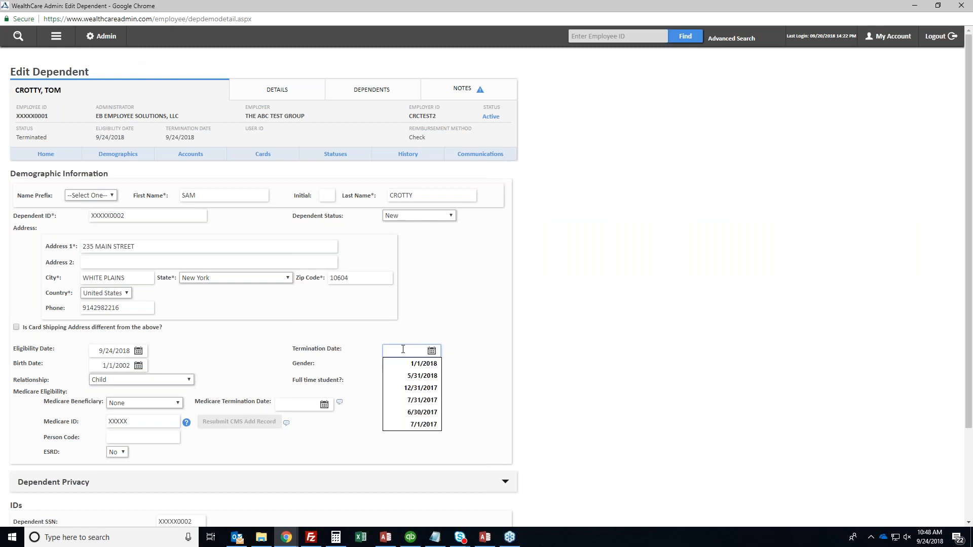
key("ctrl+v")
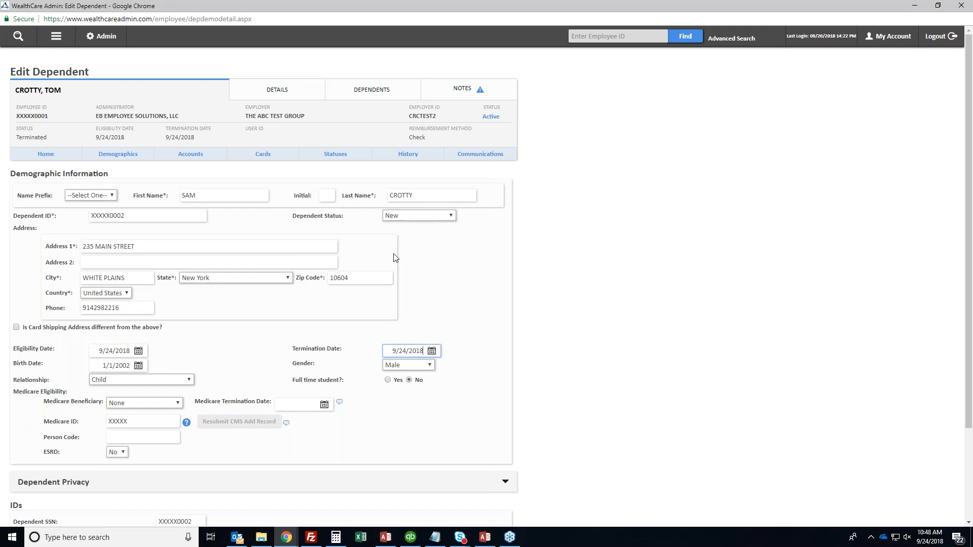
scroll(394, 258, "down", 3)
left_click(24, 461)
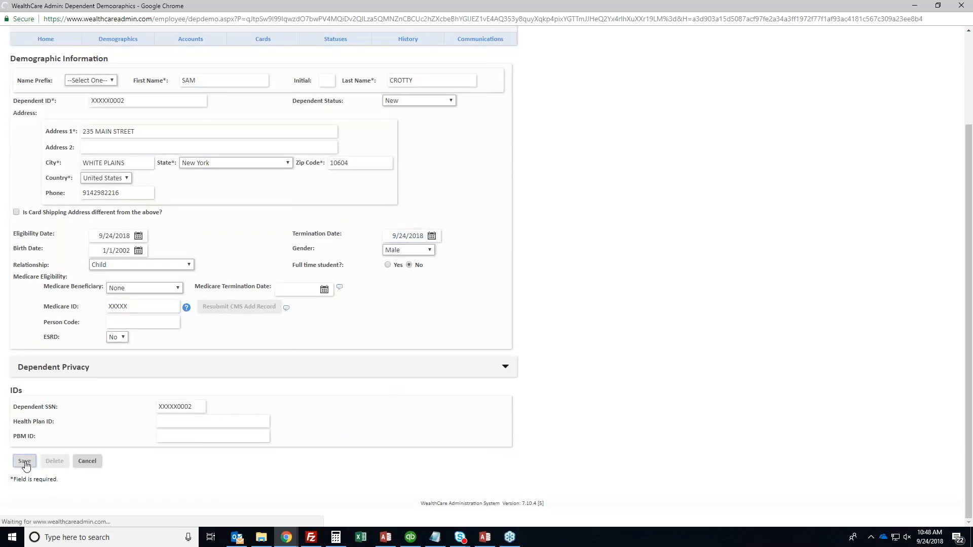
Give the second dependent the same 9/24/2018 termination date and save it
left_click(228, 273)
type("9/24/2018")
scroll(247, 357, "down", 1)
scroll(250, 357, "down", 3)
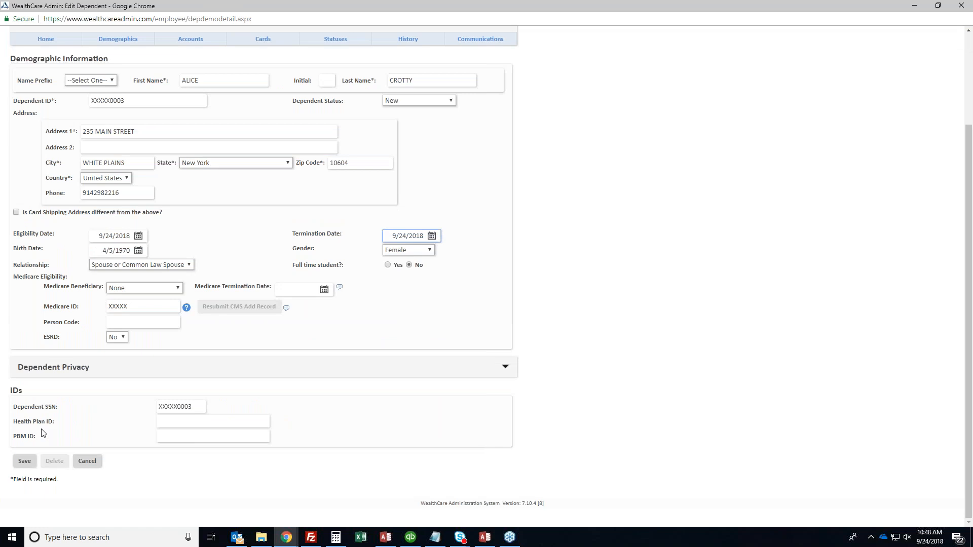
left_click(22, 461)
left_click(56, 33)
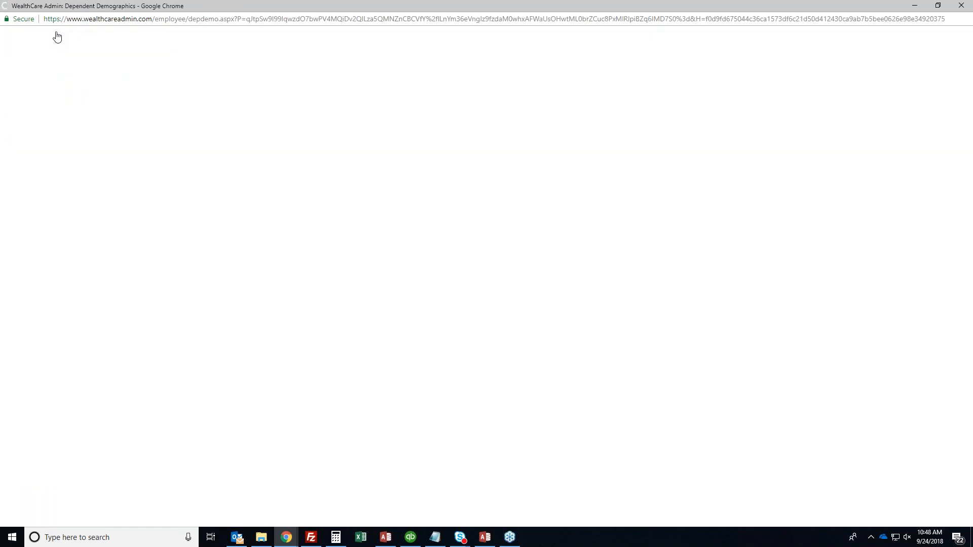
left_click(25, 199)
Terminate the current HR2 account with a 9/24/2018 termination date and Terminated status
left_click(41, 186)
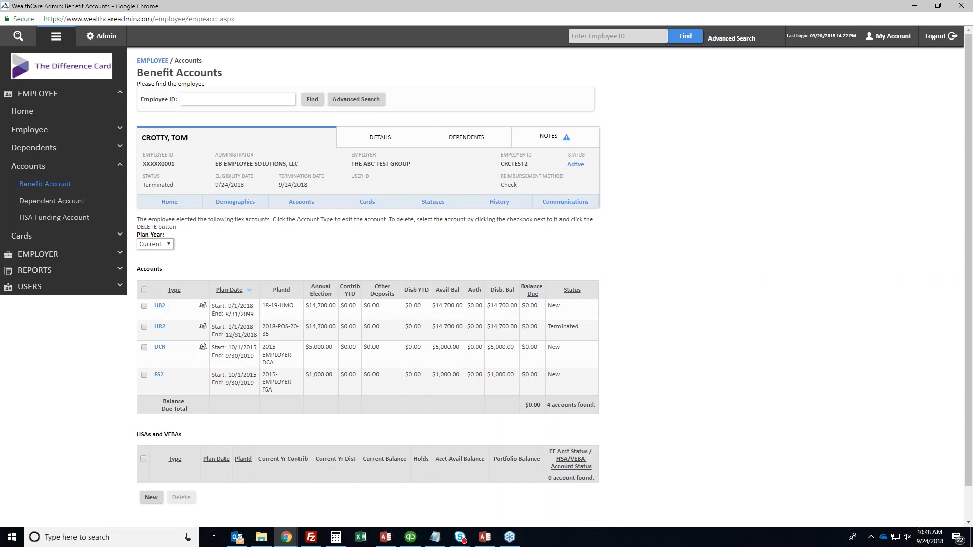
left_click(160, 306)
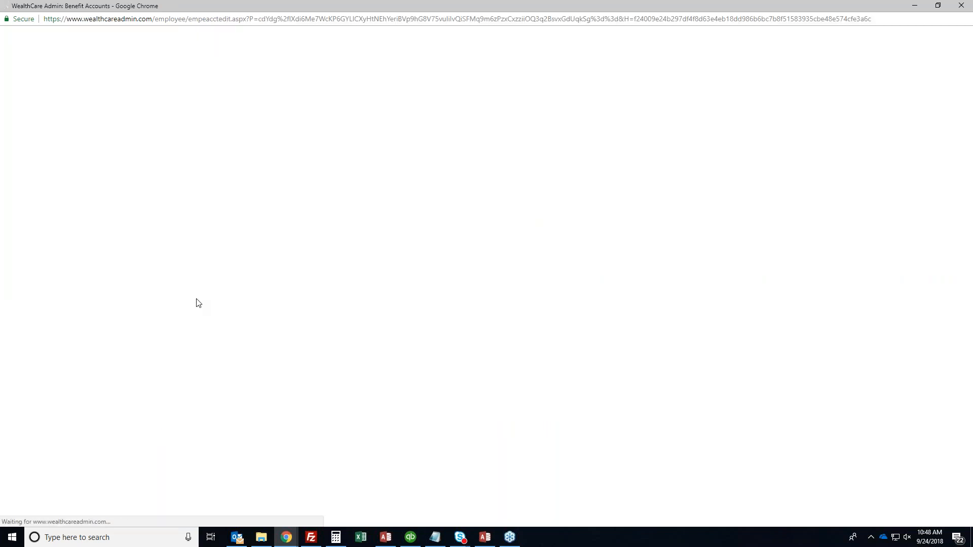
double_click(414, 245)
key("ctrl+v")
left_click(416, 202)
left_click(419, 228)
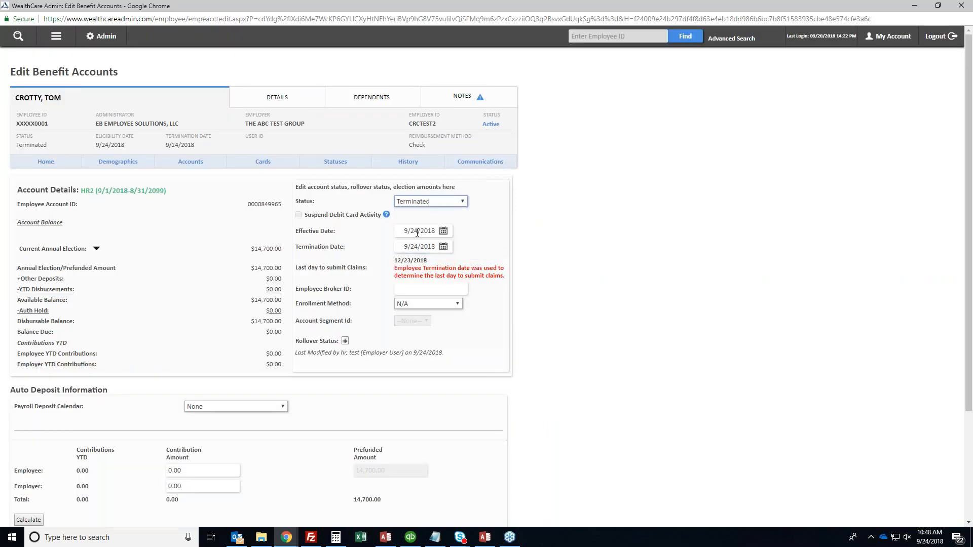
scroll(141, 330, "down", 3)
left_click(29, 417)
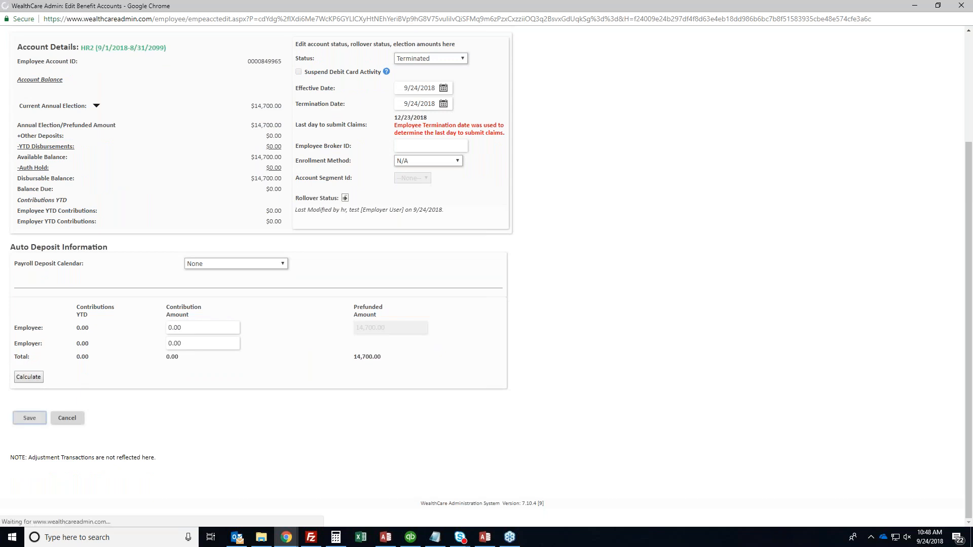
Terminate the DCR account as of 9/24/2018 with status Terminated
left_click(33, 357)
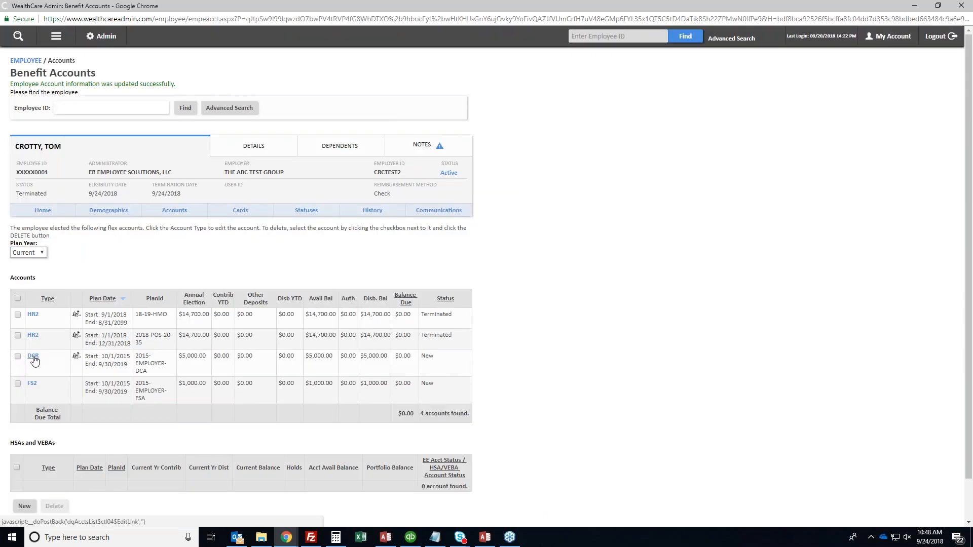
left_click(416, 248)
left_click(420, 259)
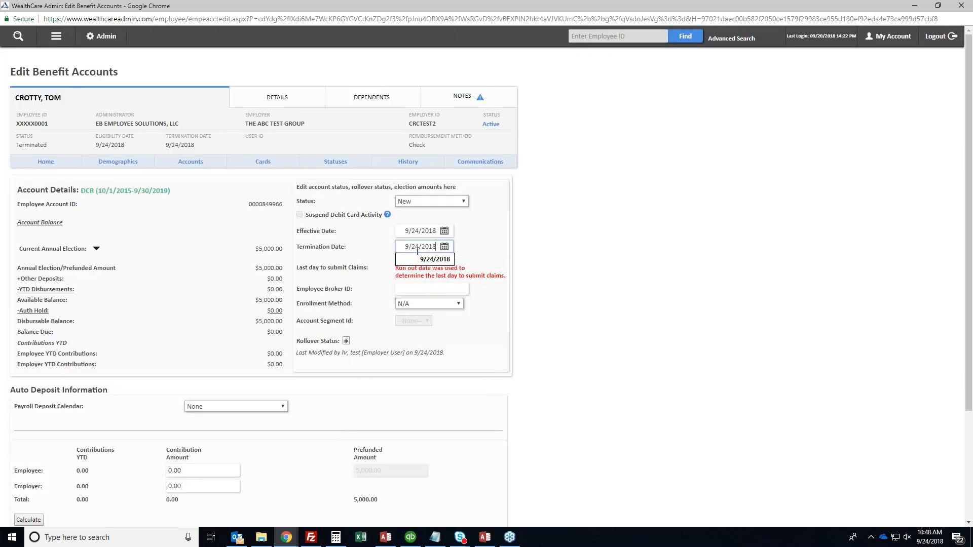
left_click(416, 203)
left_click(422, 228)
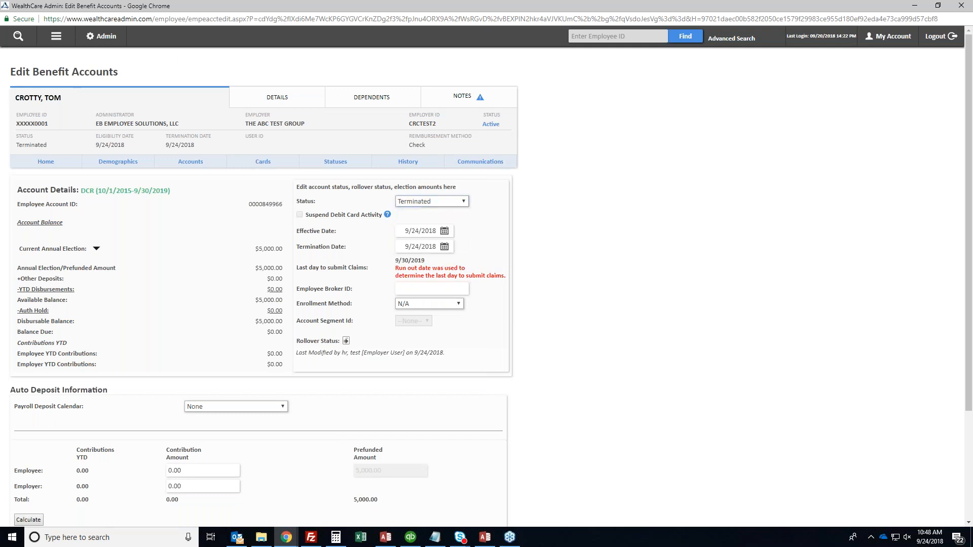
scroll(108, 325, "down", 3)
left_click(30, 416)
Give the FS2 account a 10/1/2018 termination date and save it
left_click(32, 386)
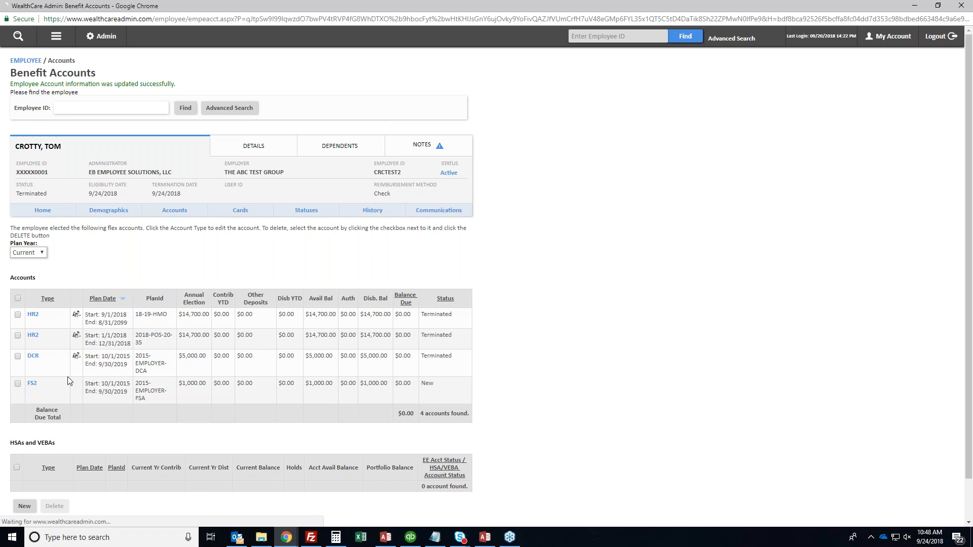
left_click(408, 248)
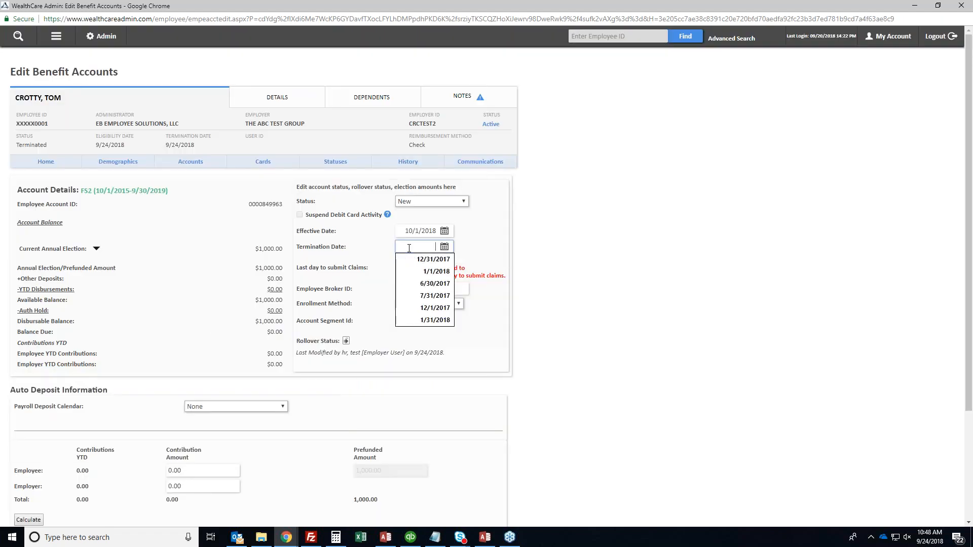
type("10/1/2018")
key("Tab")
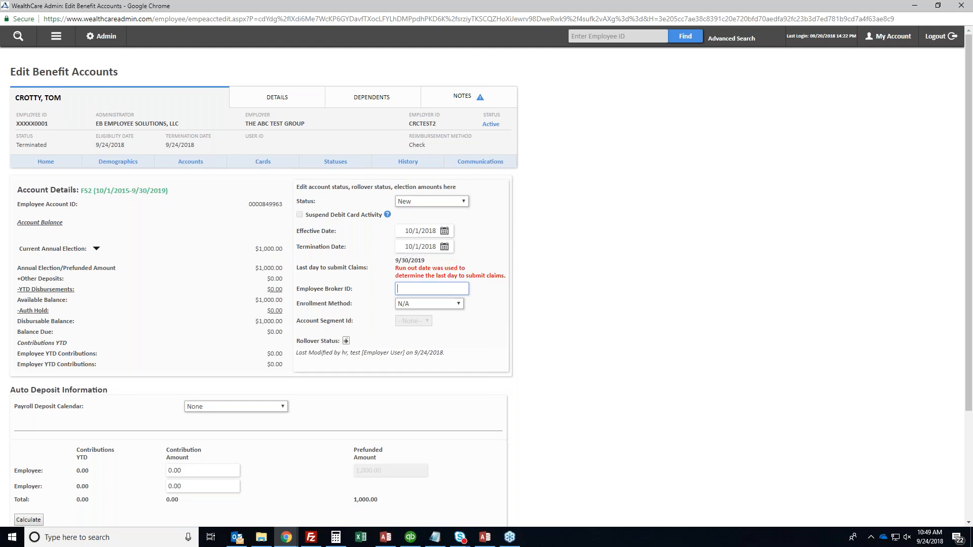
scroll(36, 420, "down", 3)
left_click(36, 420)
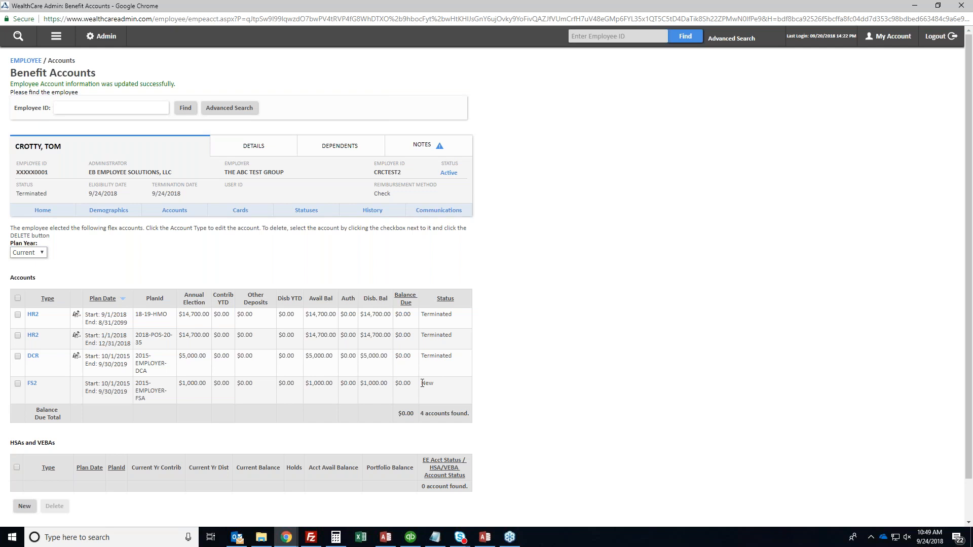
left_click(60, 41)
Select all three benefit cards under Cards > Benefit Card and mark them Temp Inactive
left_click(22, 235)
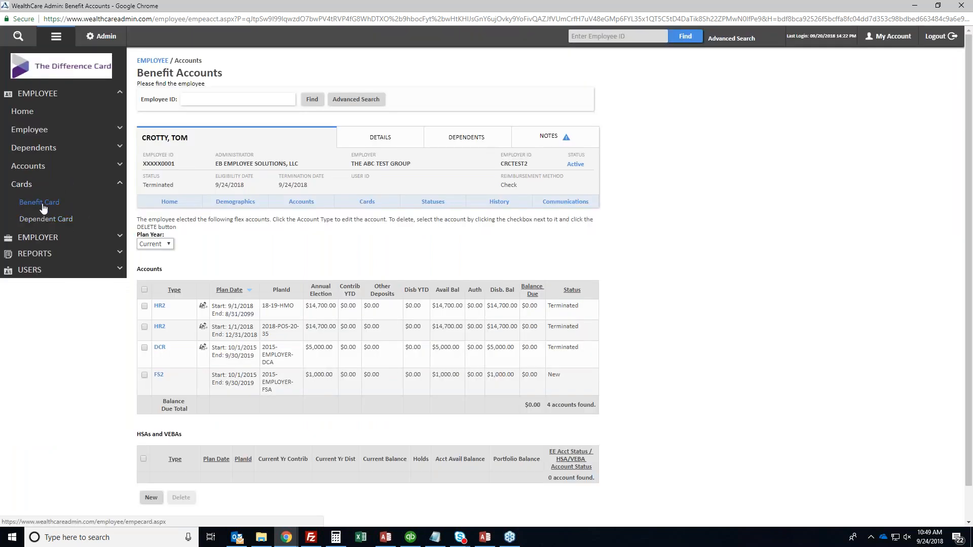
left_click(42, 204)
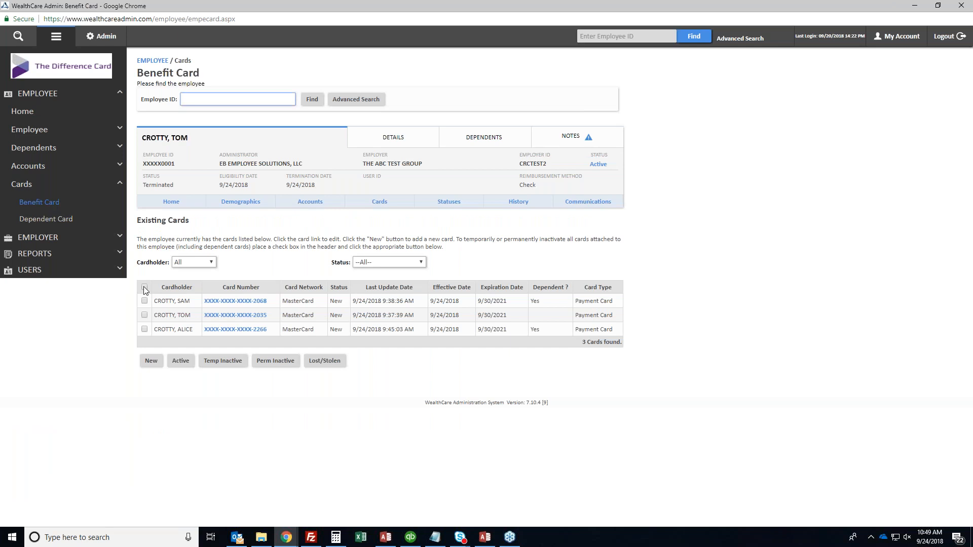
left_click(144, 287)
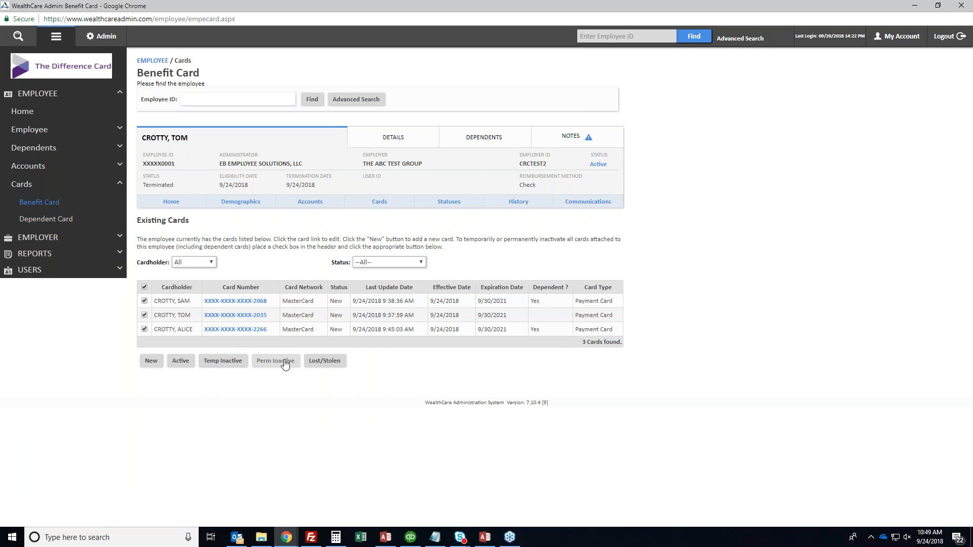
left_click(222, 361)
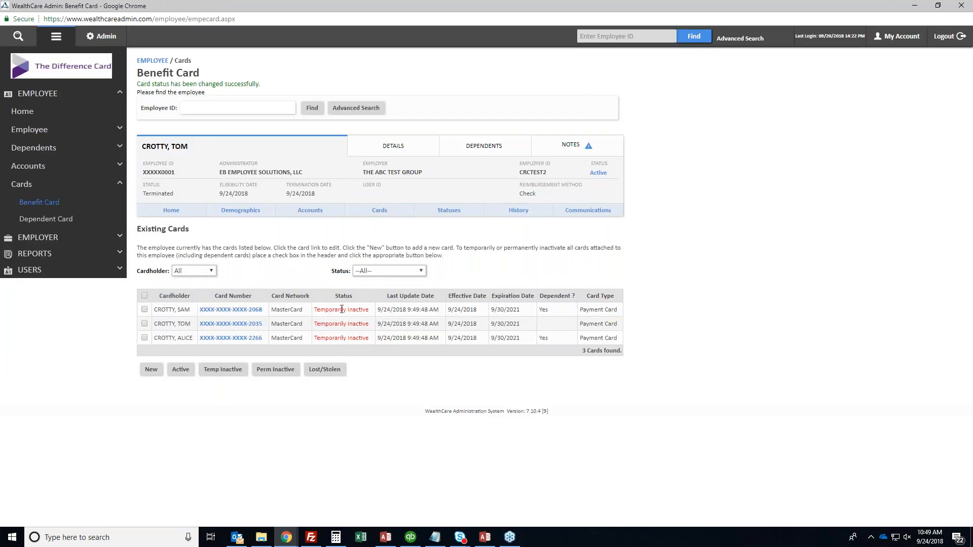
triple_click(341, 309)
left_click(342, 312)
left_click(41, 135)
left_click(41, 164)
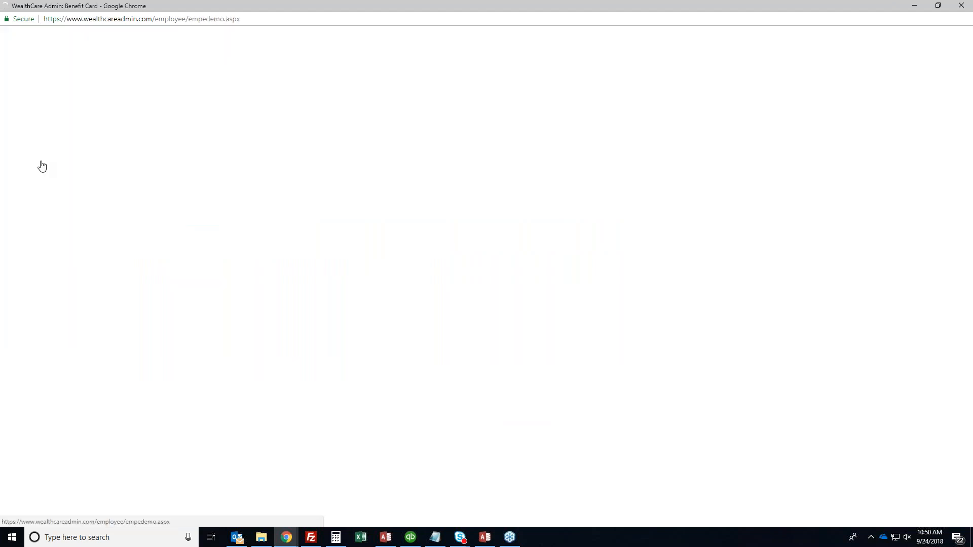
scroll(301, 291, "down", 1)
scroll(300, 291, "down", 2)
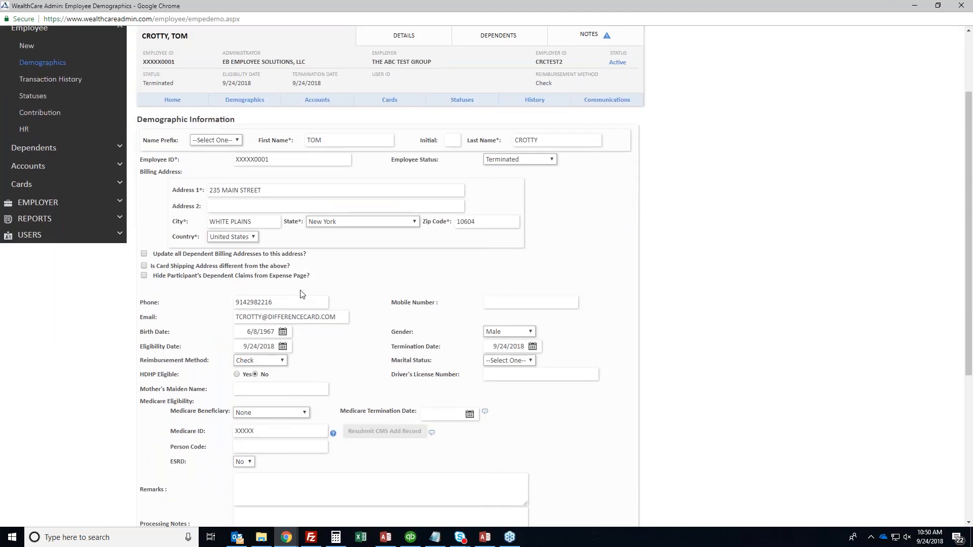
scroll(302, 294, "down", 5)
scroll(301, 295, "up", 5)
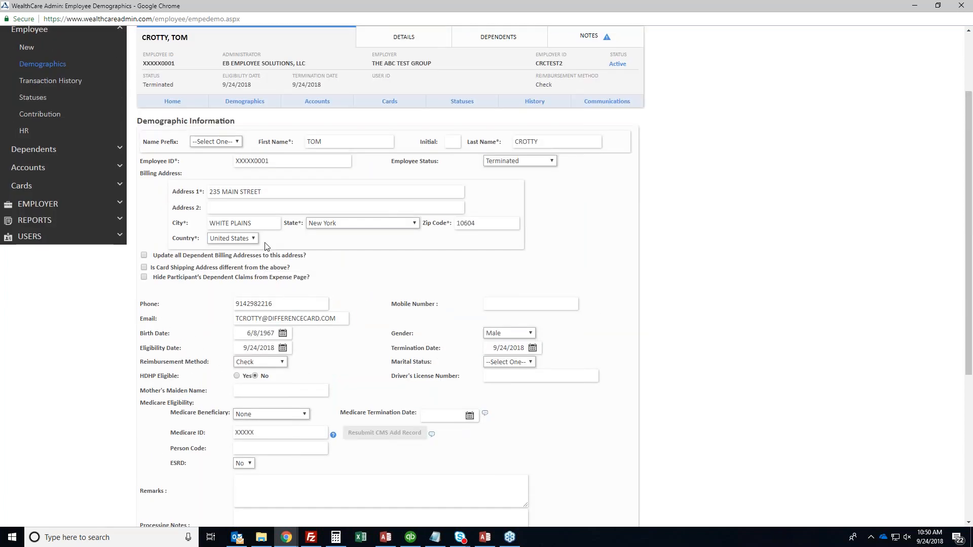
triple_click(302, 319)
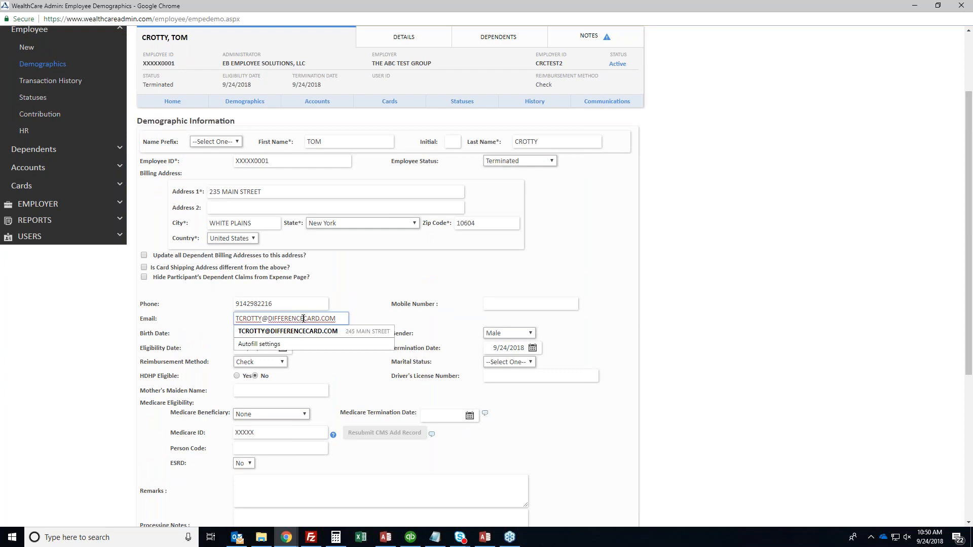
left_click(303, 319)
double_click(289, 301)
left_click(296, 303)
left_click(324, 287)
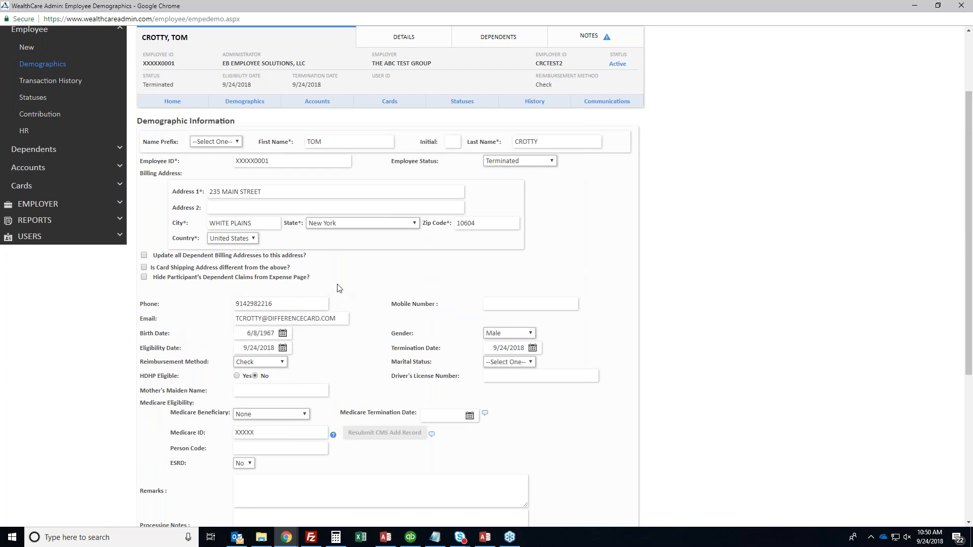
triple_click(292, 192)
left_click(289, 161)
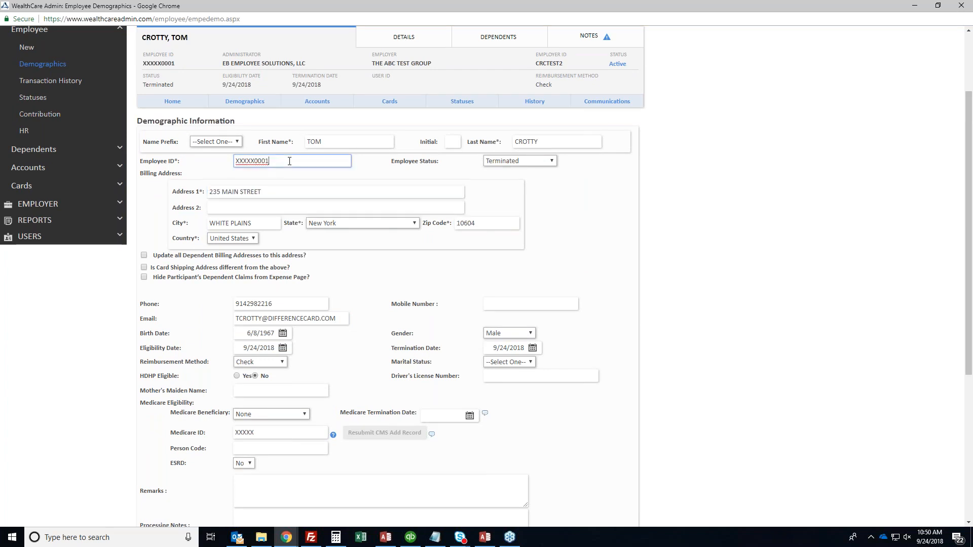
scroll(289, 161, "down", 5)
left_click(248, 332)
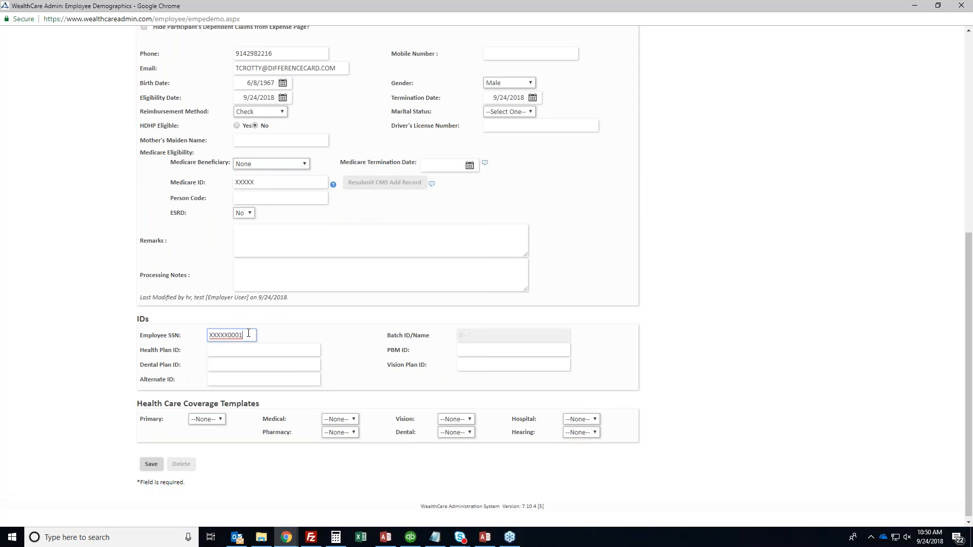
scroll(249, 333, "up", 6)
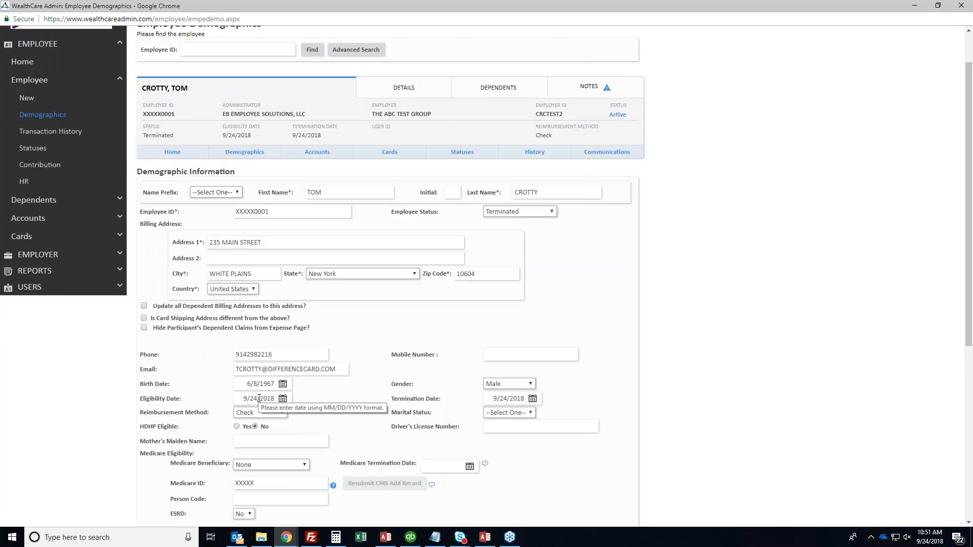
left_click(255, 384)
triple_click(255, 384)
left_click(203, 382)
triple_click(251, 398)
left_click(259, 398)
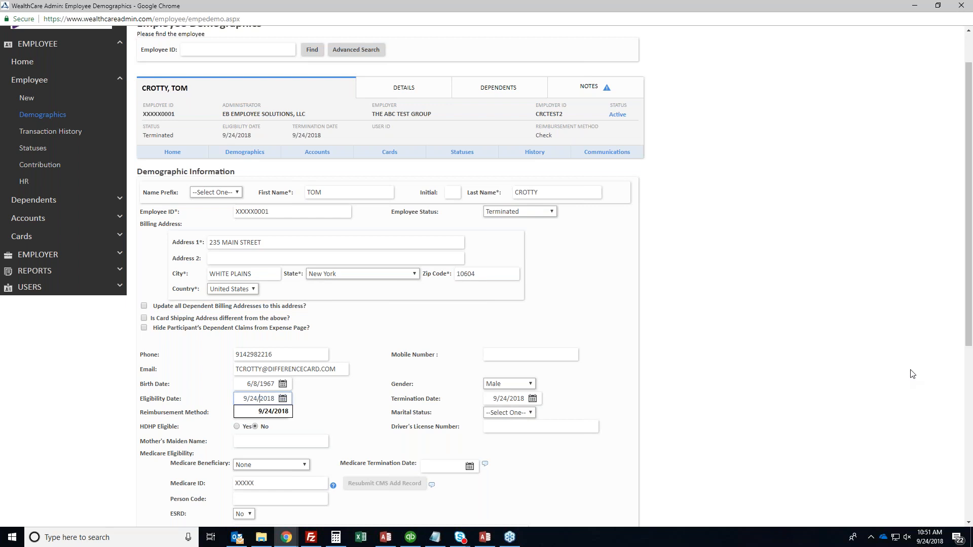
scroll(647, 190, "up", 1)
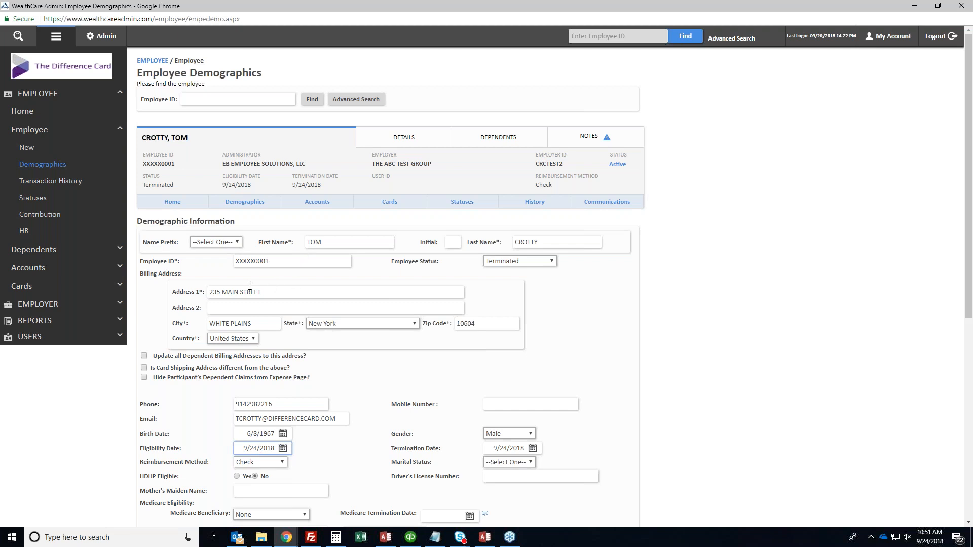
Scroll back to the top of the employee page and expand REPORTS in the sidebar
left_click_drag(203, 292, 200, 292)
scroll(599, 289, "down", 5)
scroll(557, 254, "up", 3)
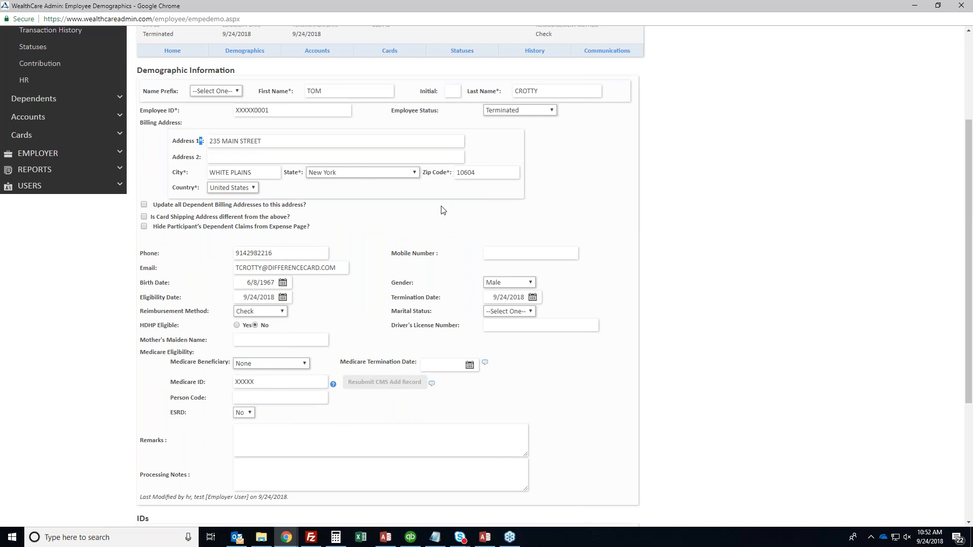
scroll(443, 210, "down", 3)
scroll(443, 210, "up", 2)
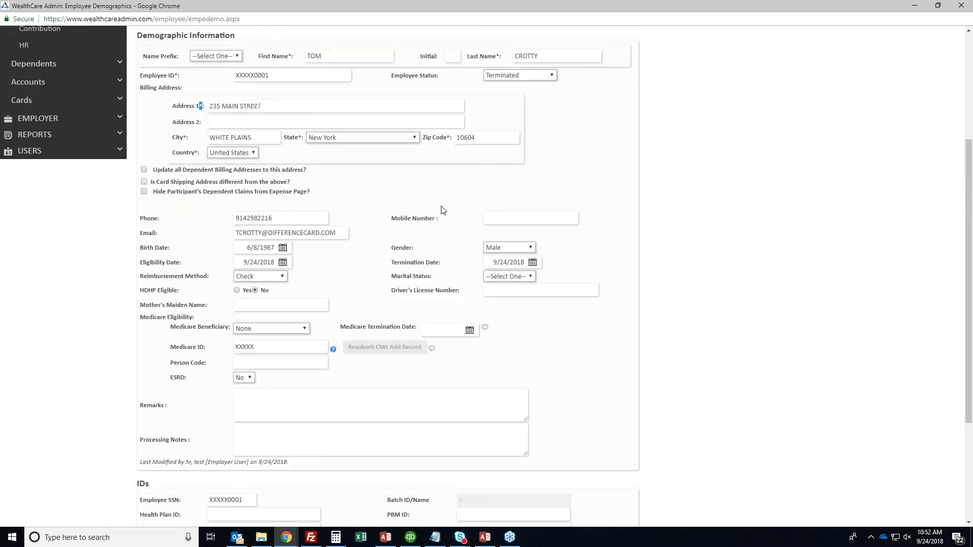
scroll(443, 210, "up", 3)
scroll(360, 272, "up", 1)
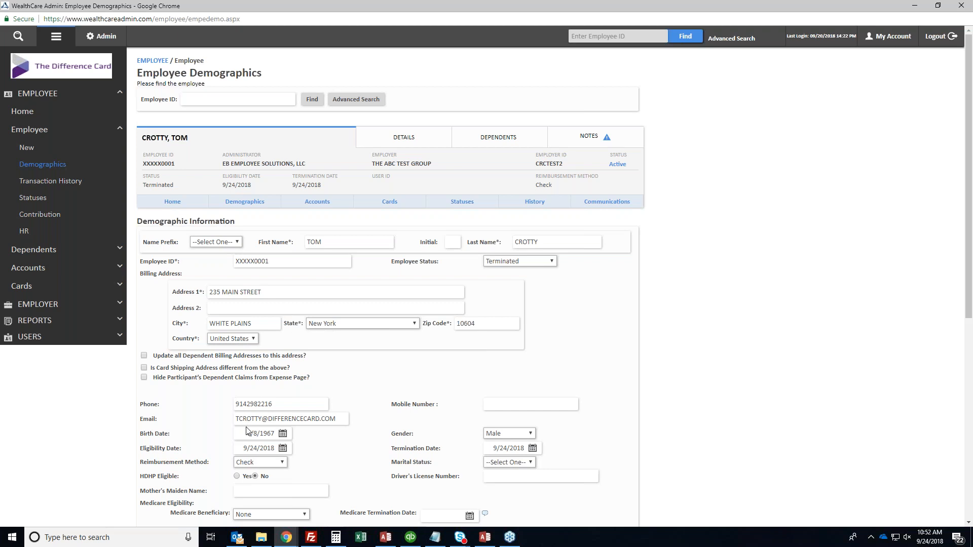
left_click(55, 322)
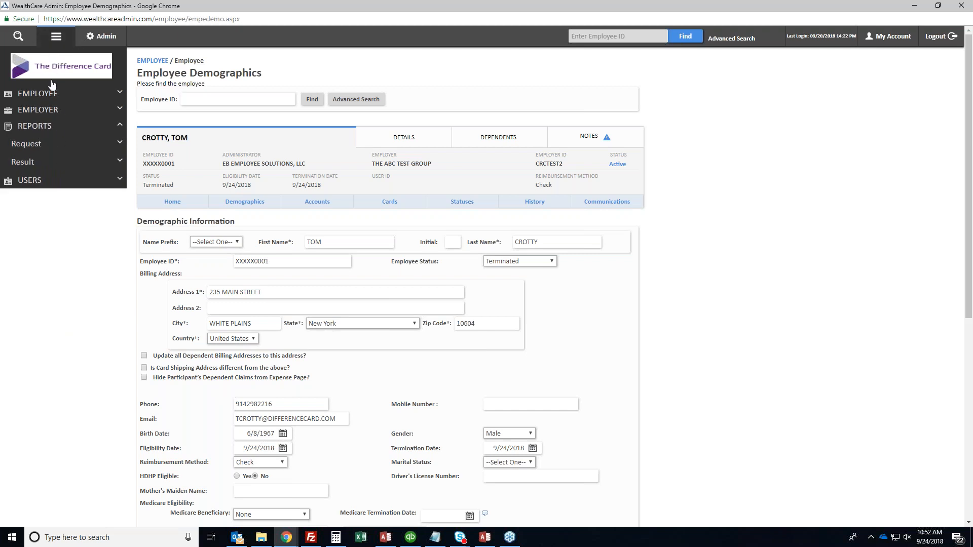
Open Request > Enrollees and try the Year End Letter report, which shows a permission warning
left_click(30, 145)
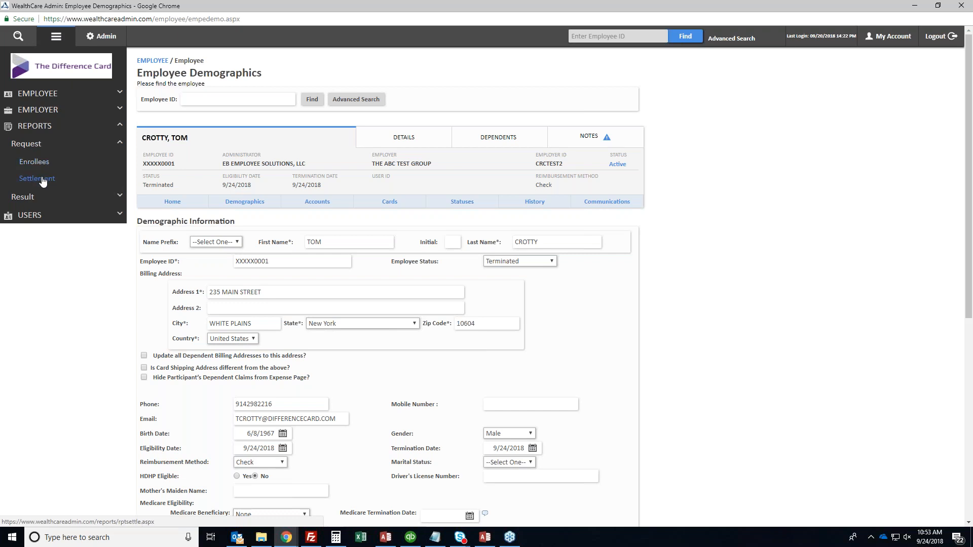
left_click(37, 163)
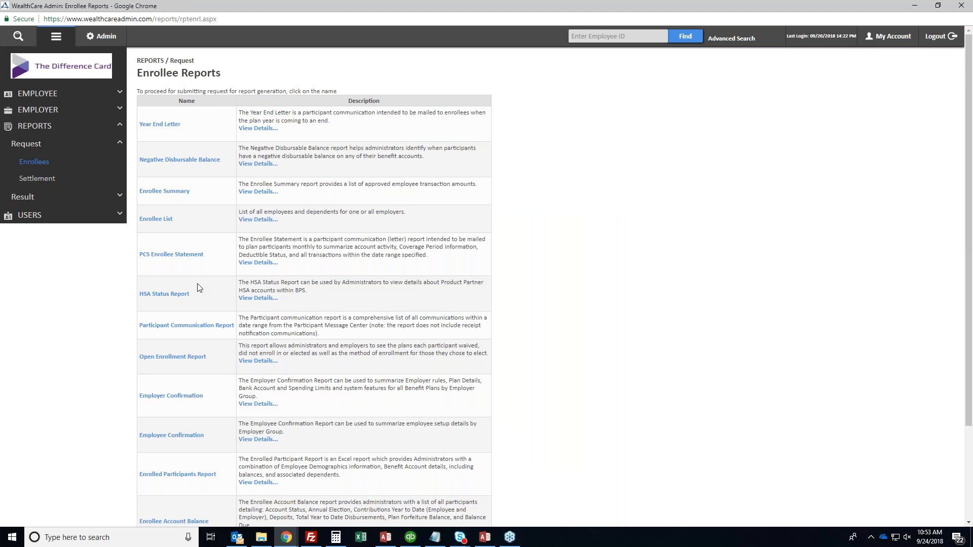
scroll(198, 288, "down", 1)
scroll(198, 287, "down", 1)
scroll(198, 287, "up", 2)
scroll(198, 287, "down", 1)
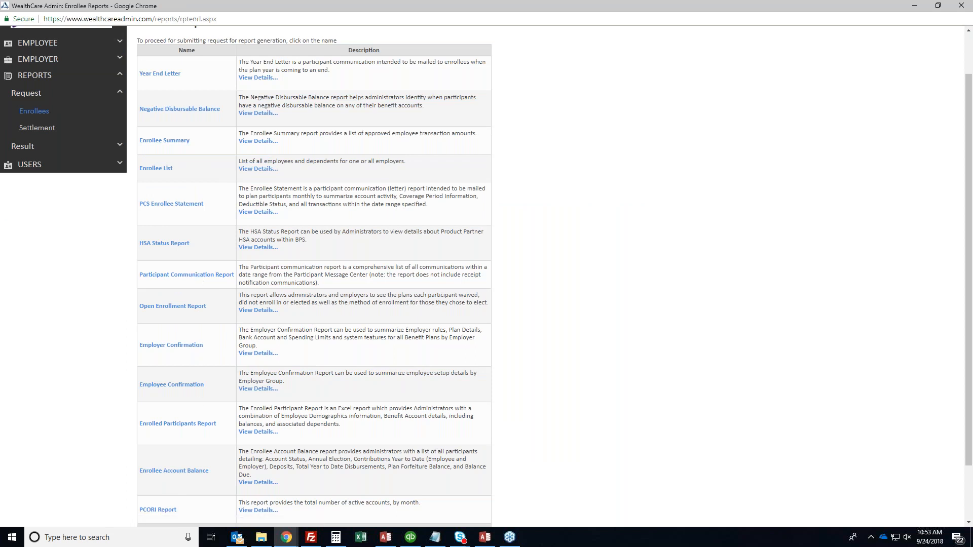
left_click(156, 77)
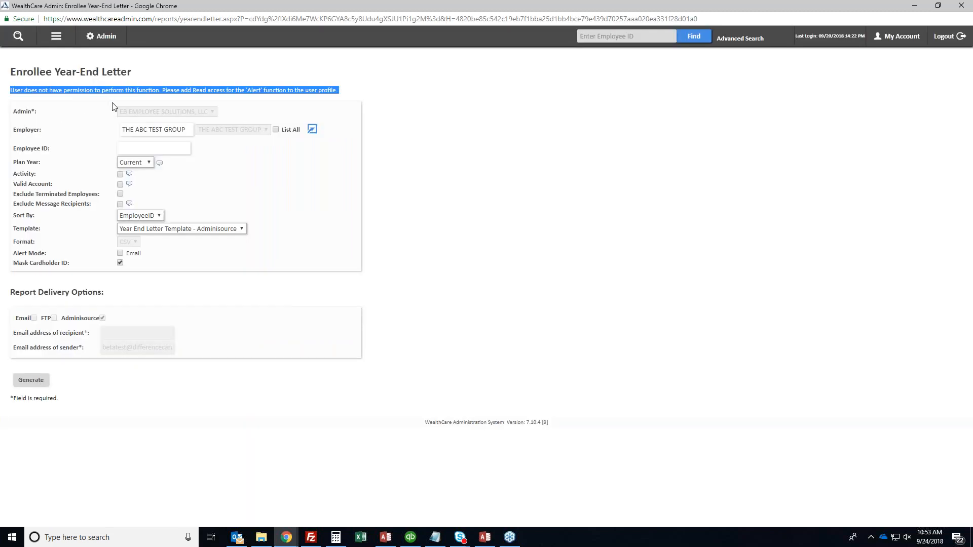
left_click(174, 103)
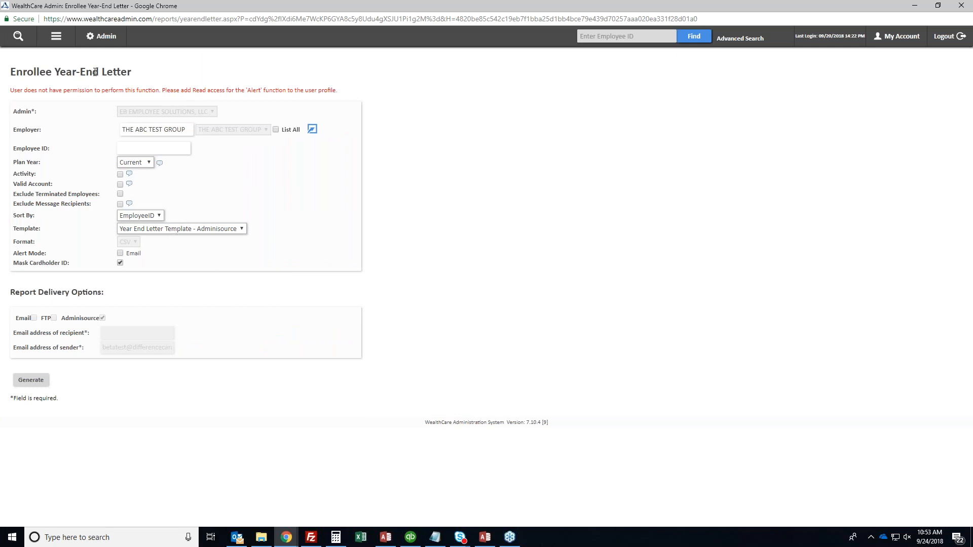
Return via the sidebar to Reports > Request > Enrollees and scroll the report list
left_click(53, 37)
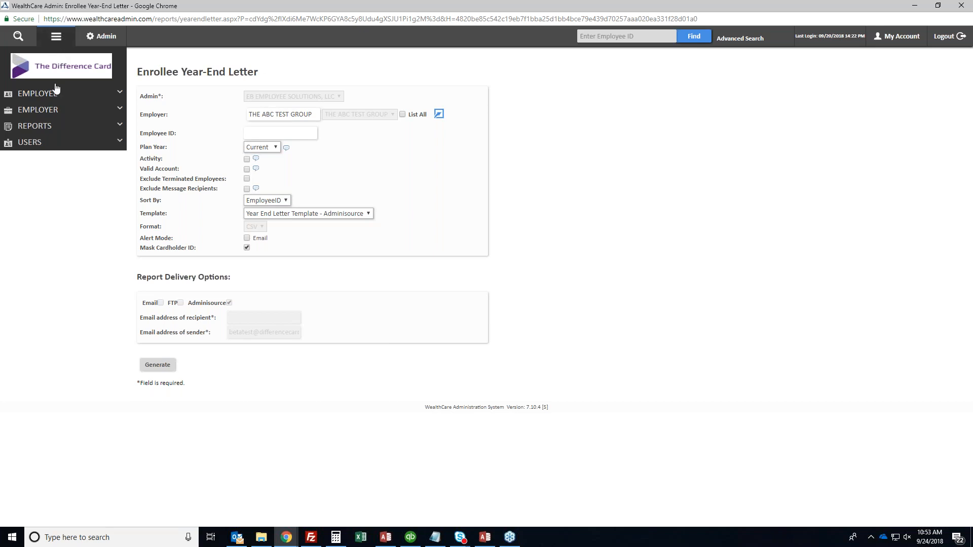
left_click(44, 127)
left_click(37, 144)
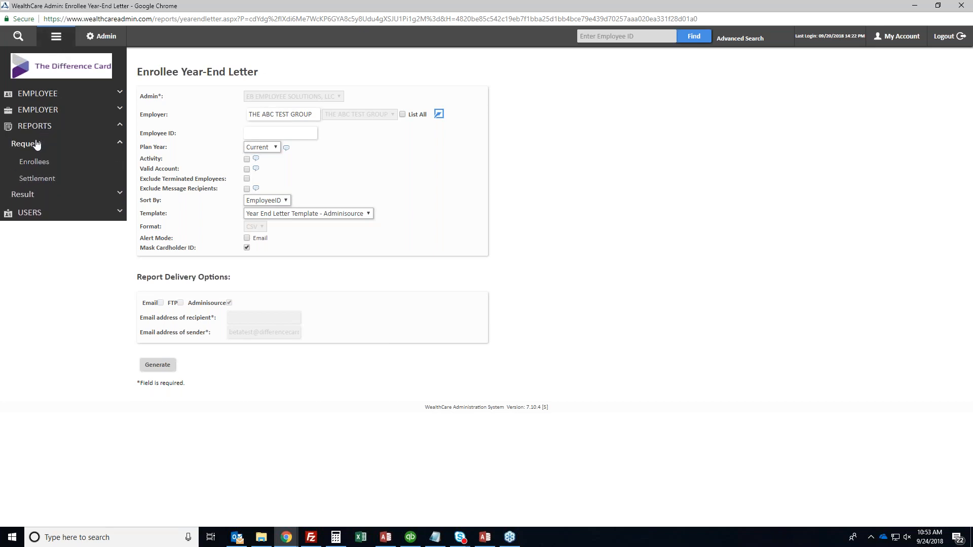
left_click(35, 162)
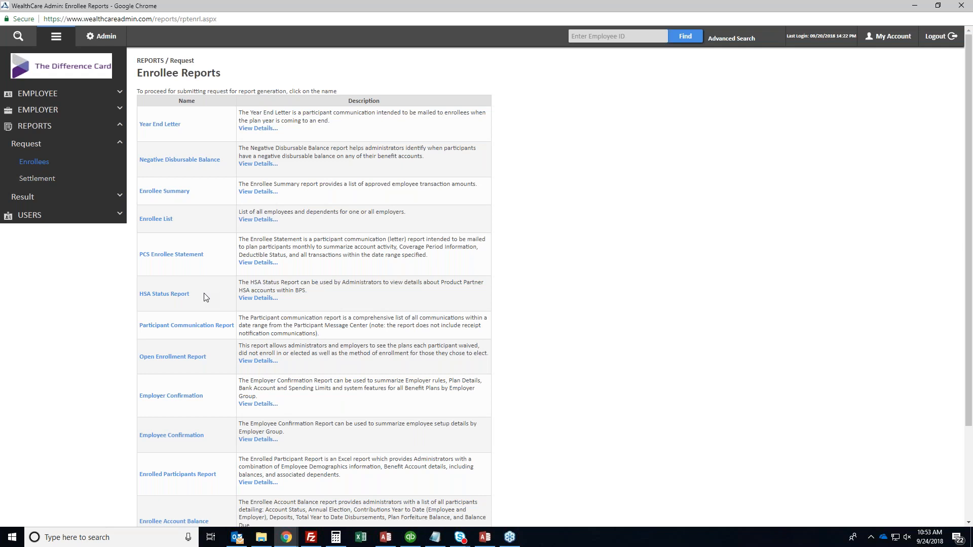
scroll(208, 351, "down", 1)
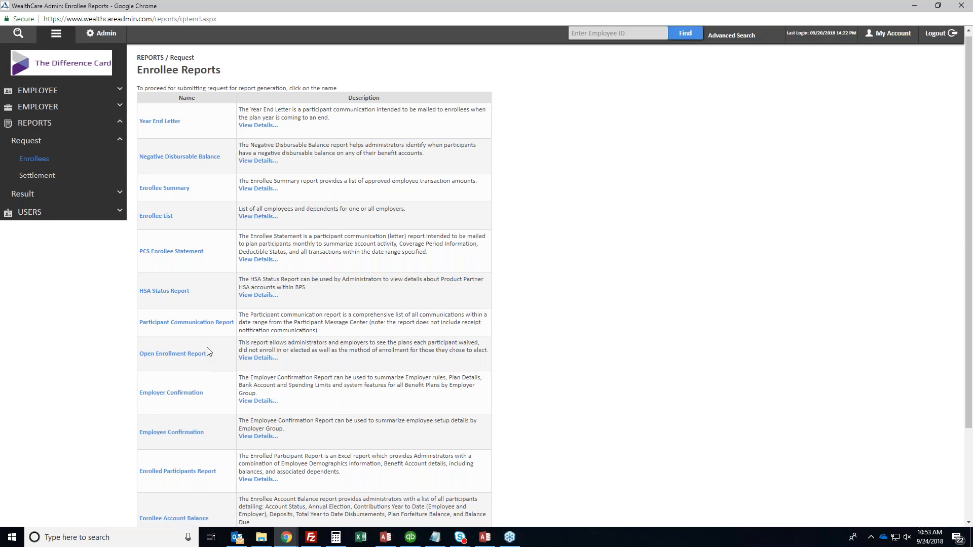
scroll(208, 351, "down", 3)
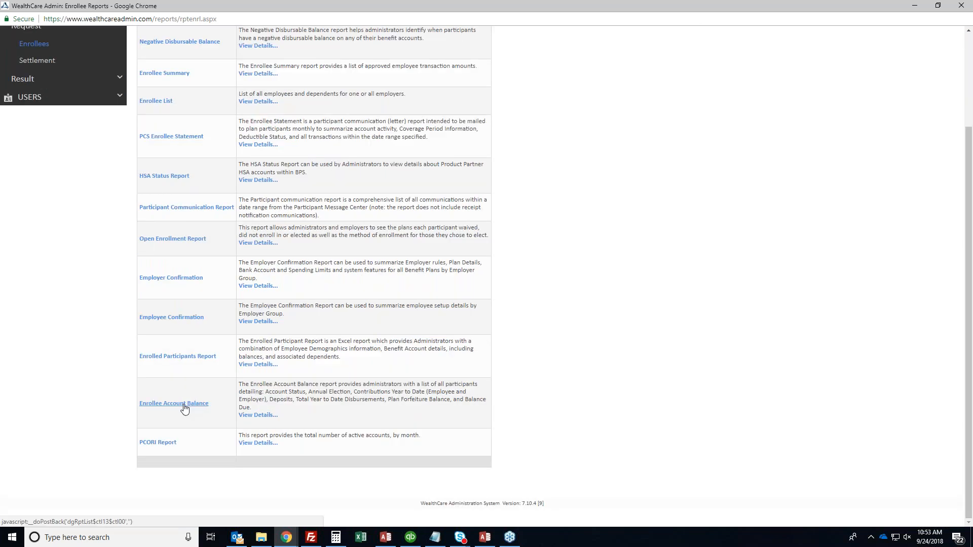
Open the Enrollee Account Balance request, keeping Plan Year Current and Division <All>, and review Account Type options
left_click(184, 408)
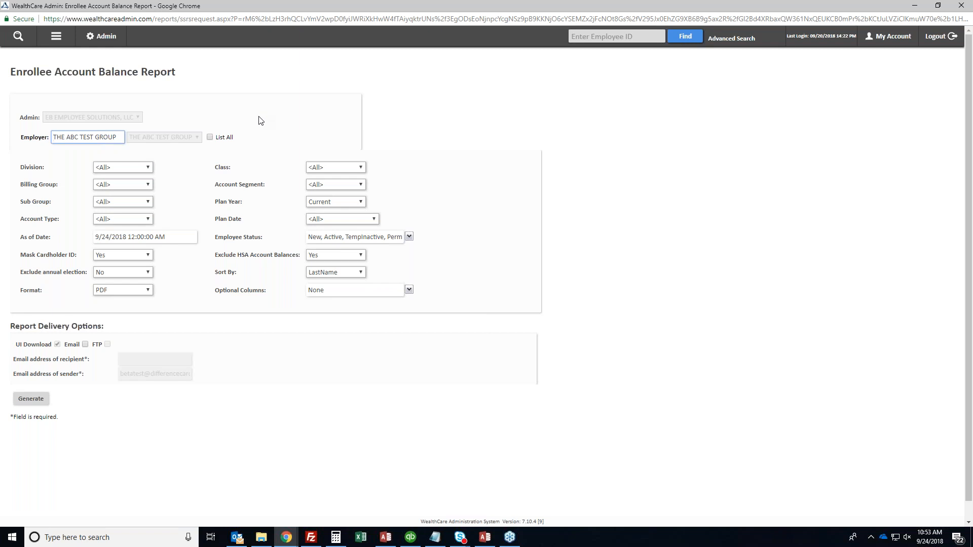
left_click(320, 202)
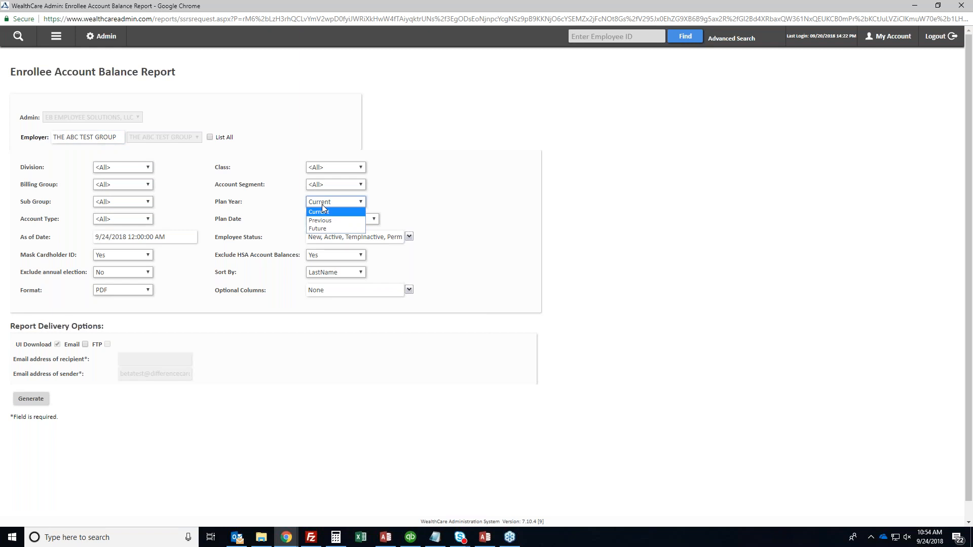
left_click(323, 205)
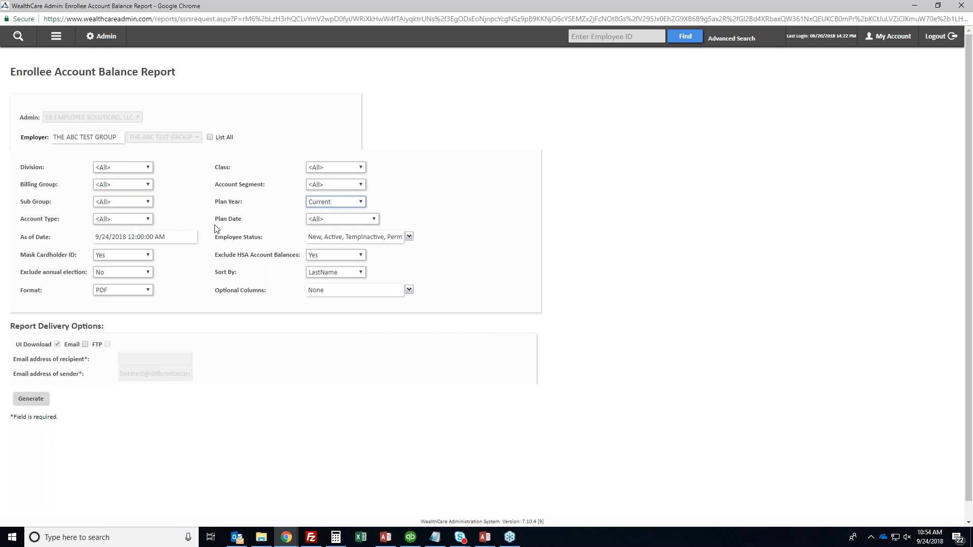
left_click(126, 169)
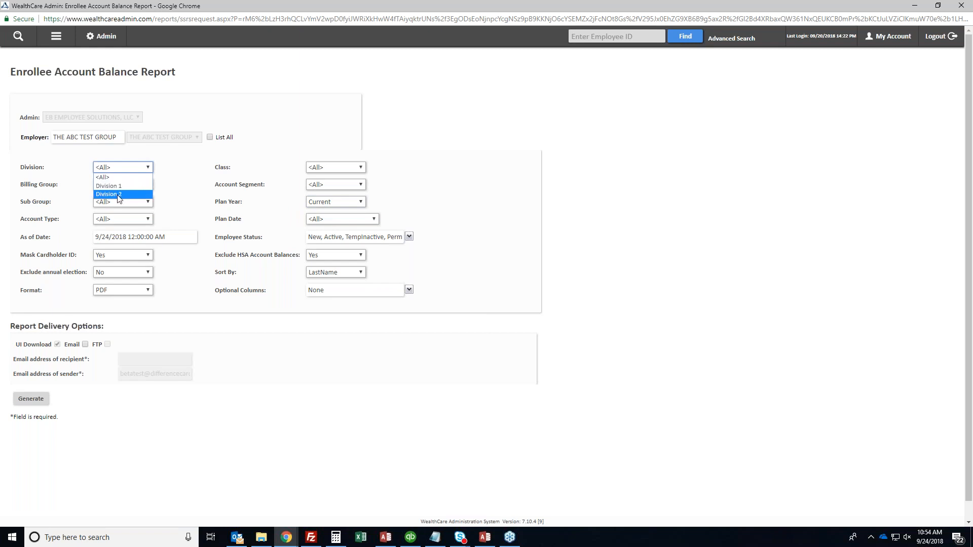
left_click(122, 169)
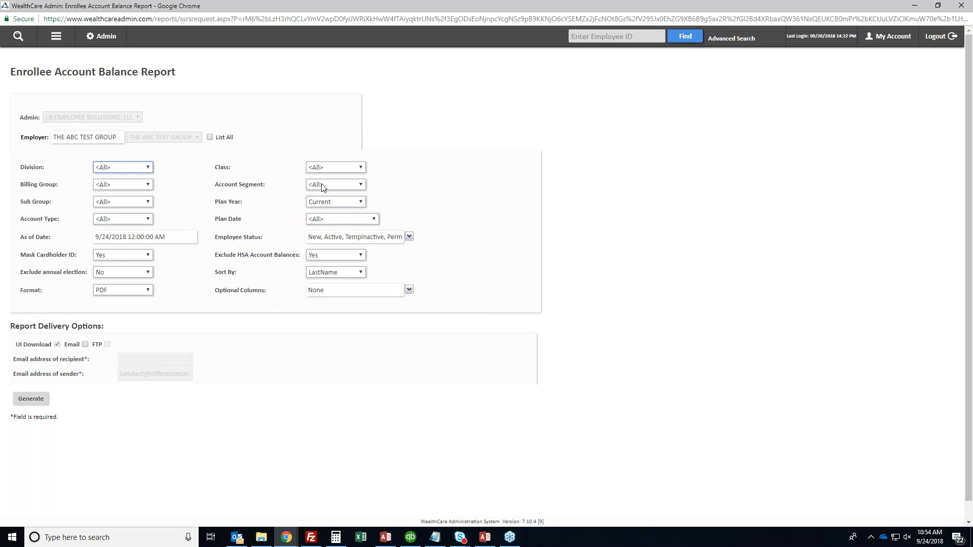
left_click(189, 198)
left_click(127, 220)
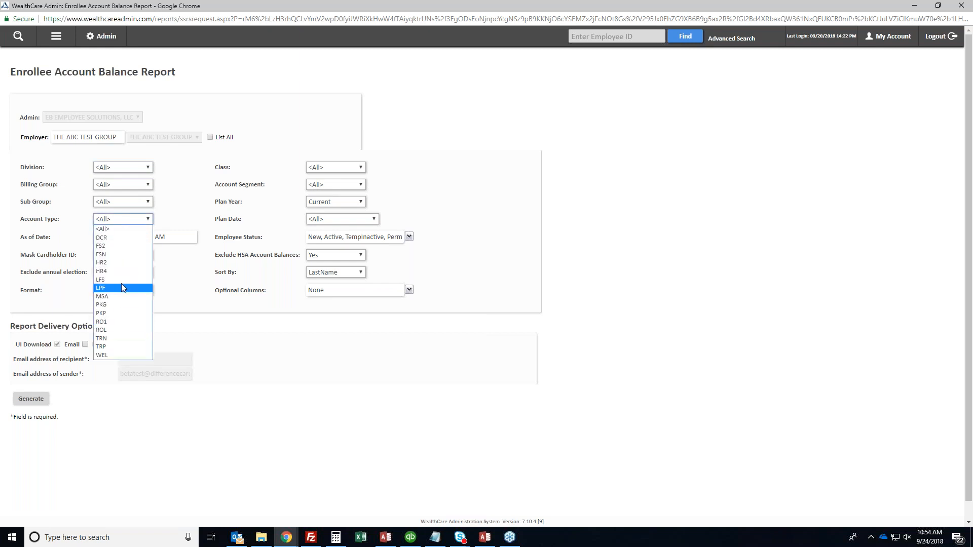
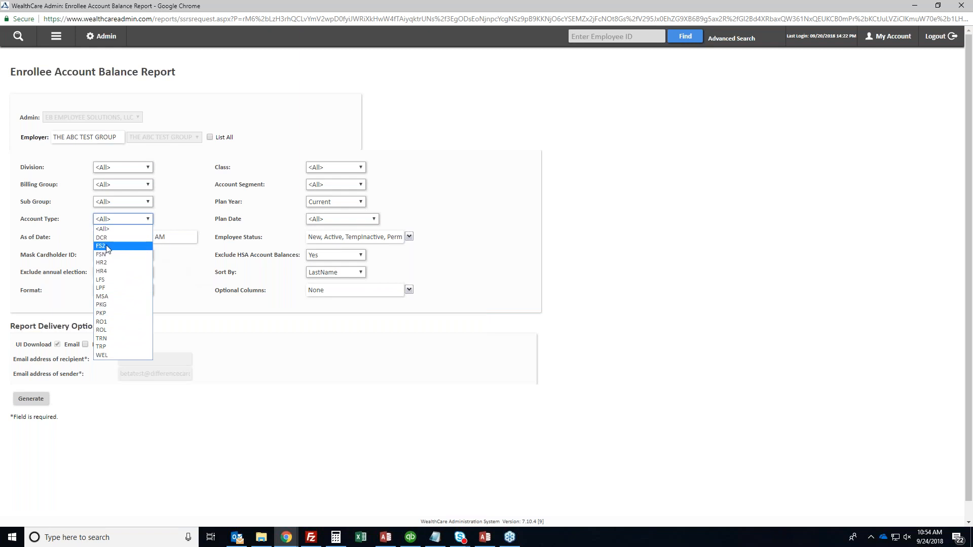
Set the Enrollee Account Balance report's Account Type to HR2
left_click(104, 263)
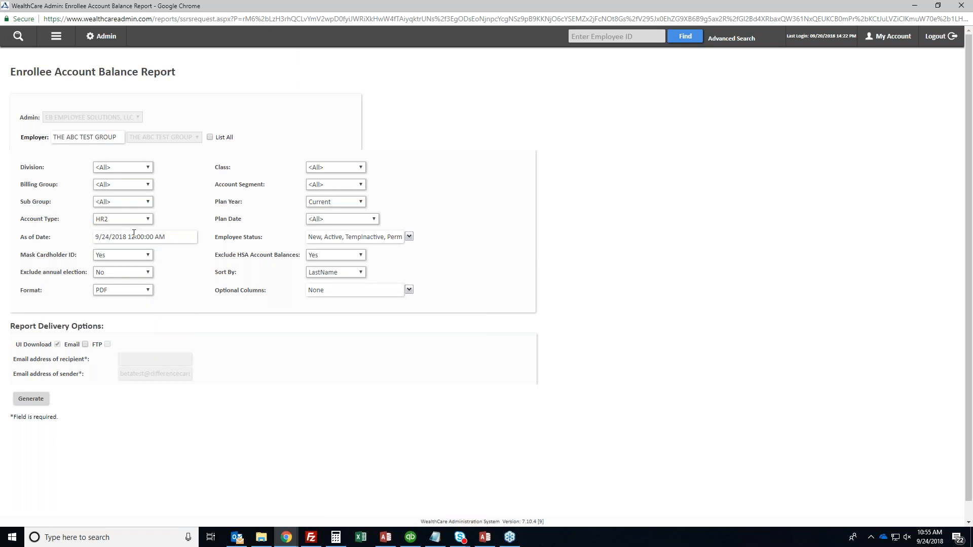
triple_click(253, 237)
left_click(263, 235)
Toggle the Employee Status checkboxes, ending with (Select All) checked so every status is included
left_click(410, 237)
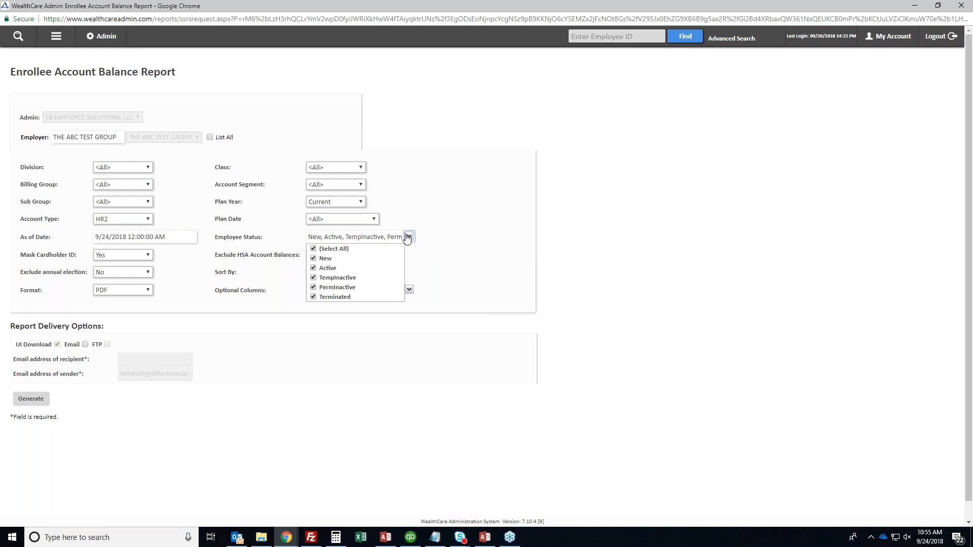
left_click(330, 249)
left_click(329, 258)
left_click(328, 267)
left_click(334, 250)
left_click(445, 238)
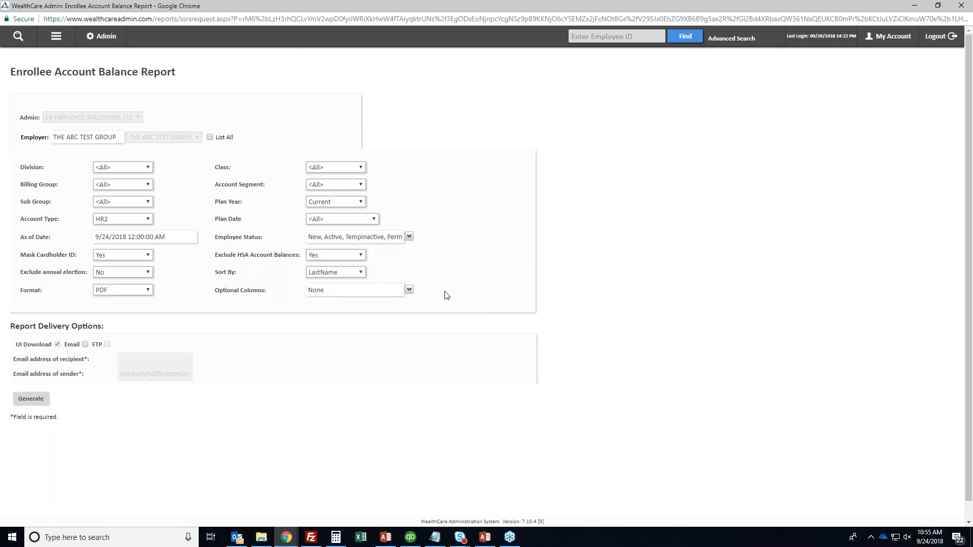
Keep sorting by LastName with annual elections included, and set Format to Excel 2003 (xls)
left_click(327, 270)
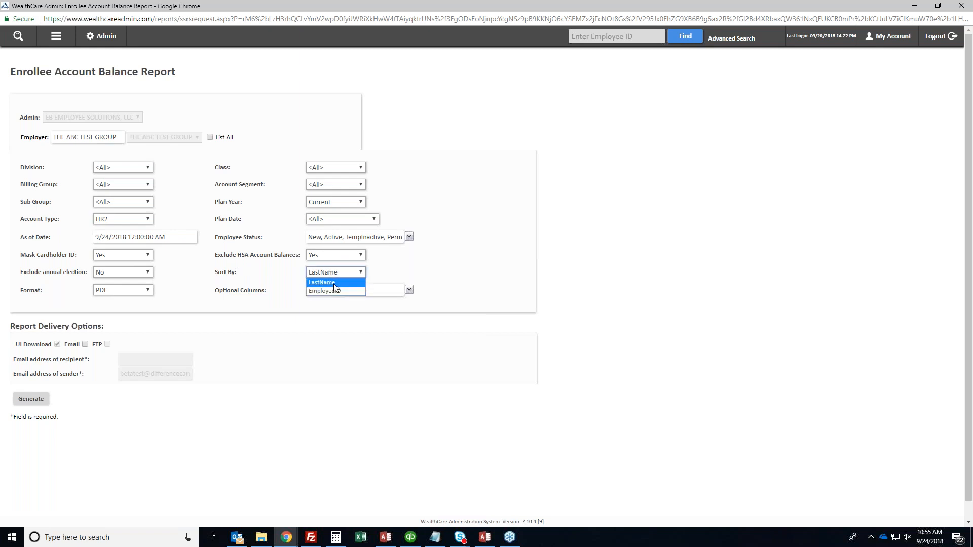
left_click(333, 282)
left_click(117, 276)
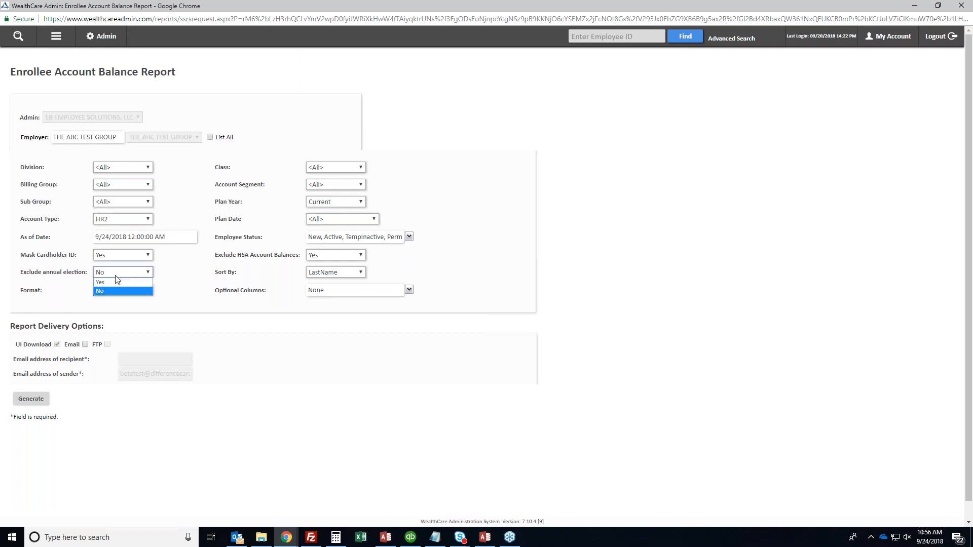
left_click(116, 276)
left_click(115, 291)
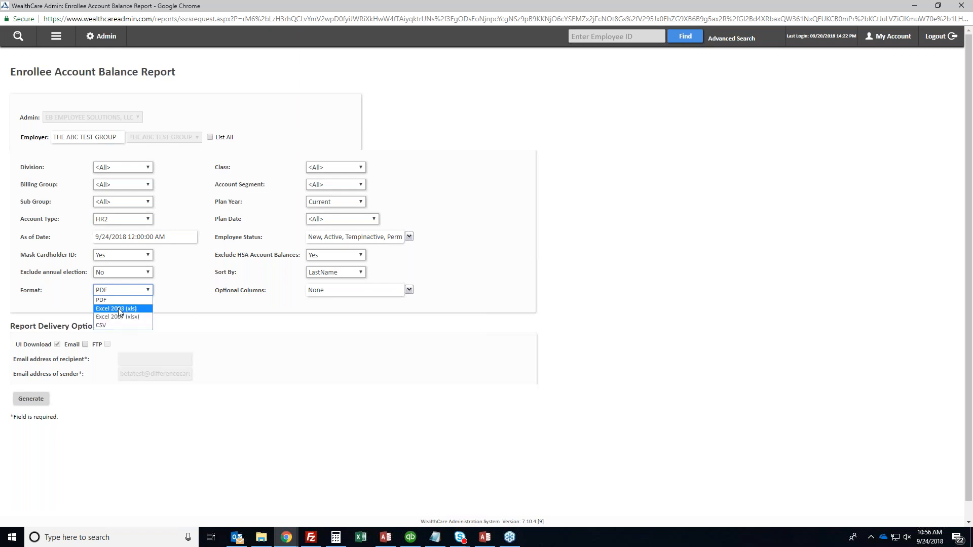
left_click(119, 311)
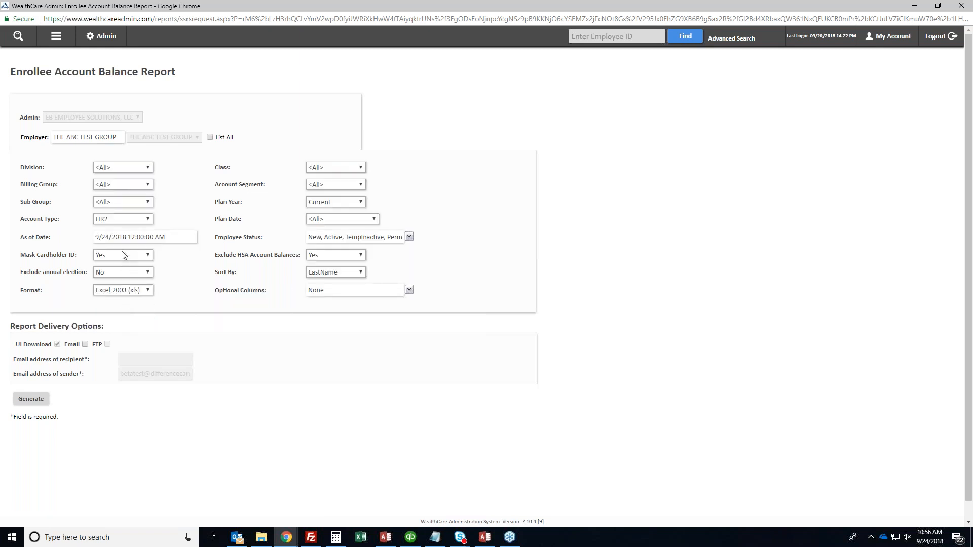
triple_click(54, 257)
left_click(49, 253)
Generate the report and go to Reports > Result > View Reports
left_click(30, 400)
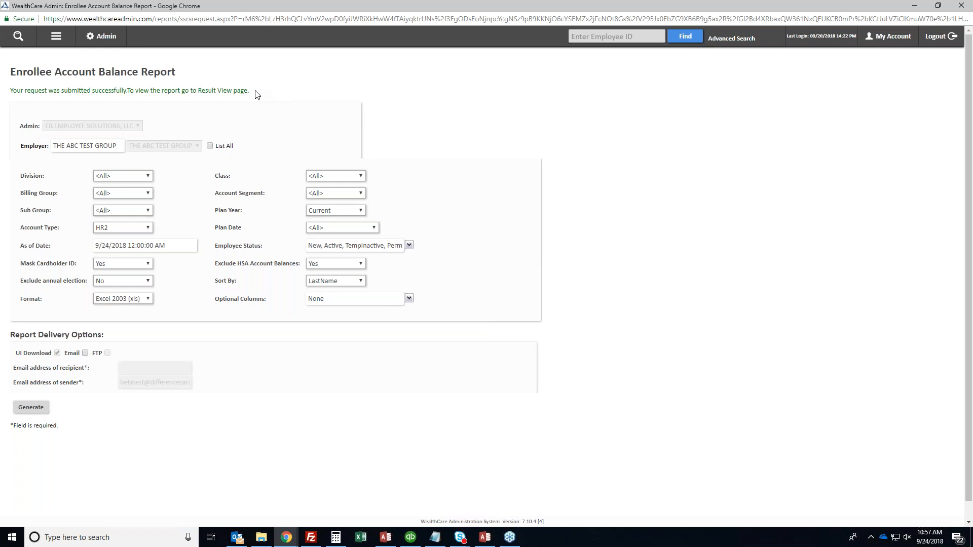
left_click_drag(198, 90, 247, 90)
left_click(212, 89)
left_click(54, 36)
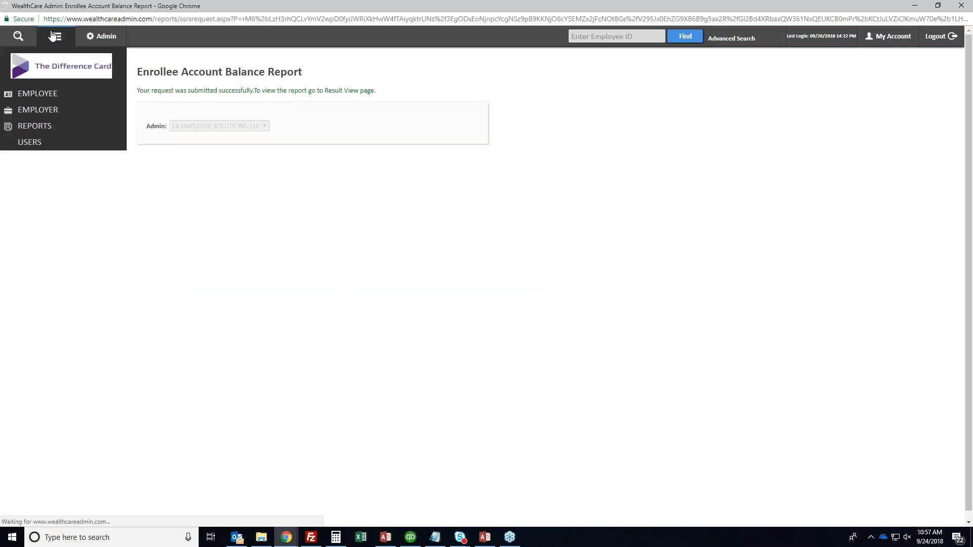
left_click(37, 127)
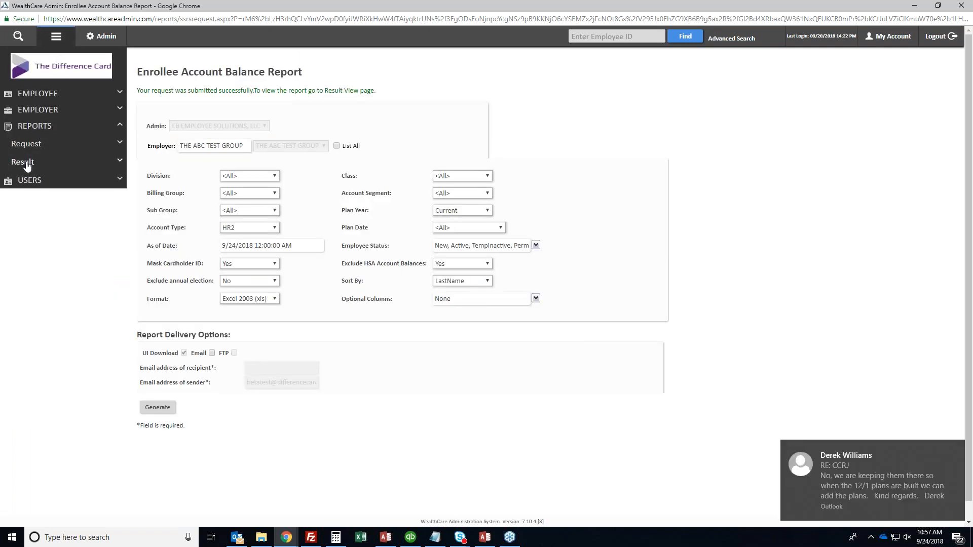
left_click(27, 163)
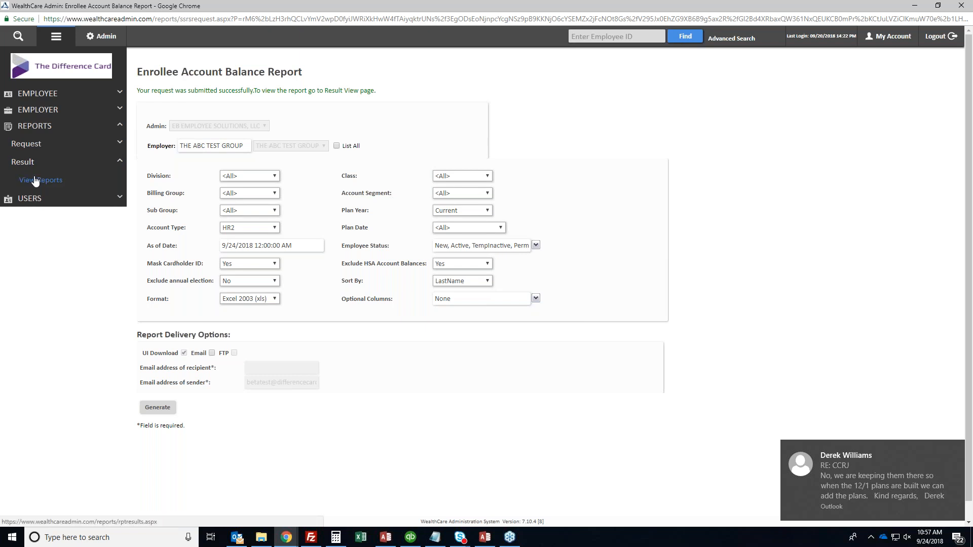
left_click(35, 181)
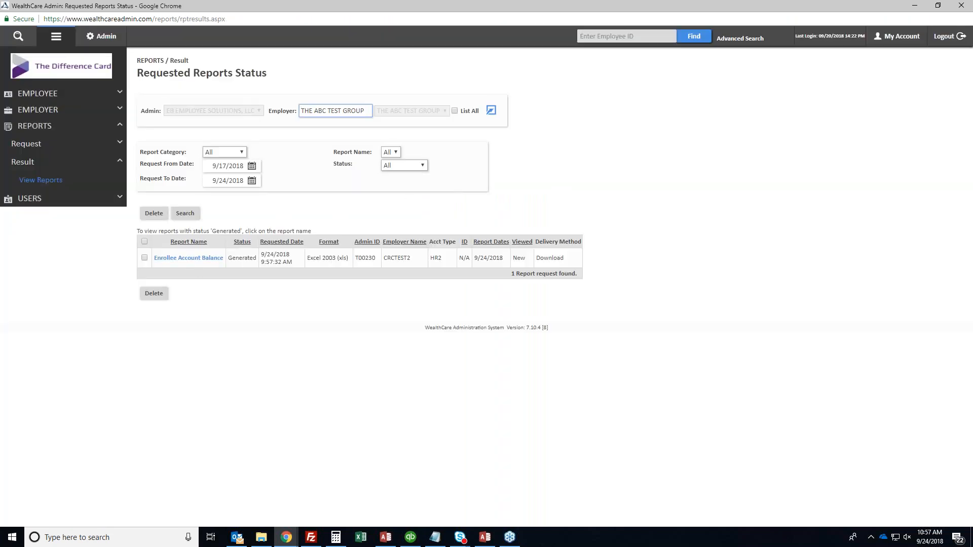
Check the requested report's xls format and employer name in the status list
left_click(275, 257)
triple_click(334, 258)
left_click(338, 259)
double_click(402, 259)
left_click(402, 260)
Download and save the Enrollee Account Balance xls, then open it from the desktop
left_click(192, 259)
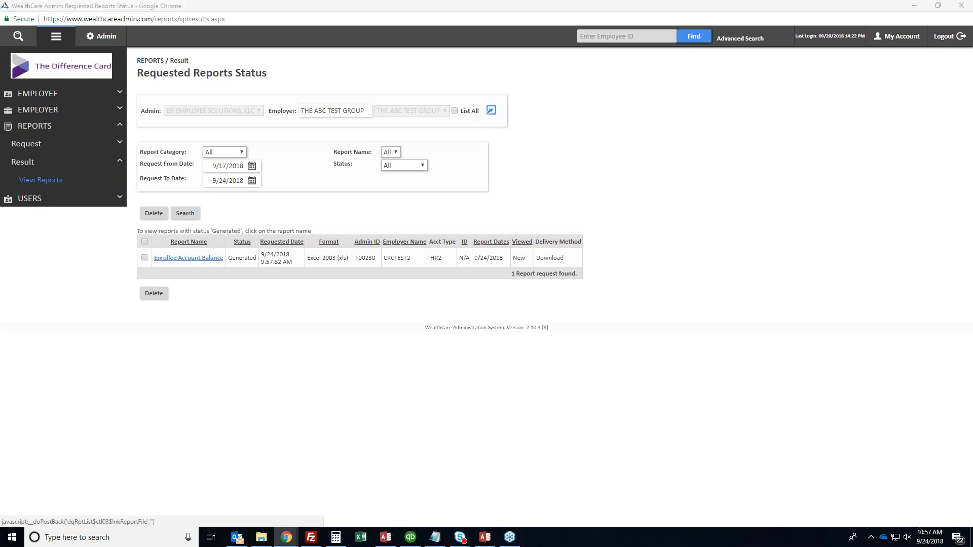
left_click(333, 227)
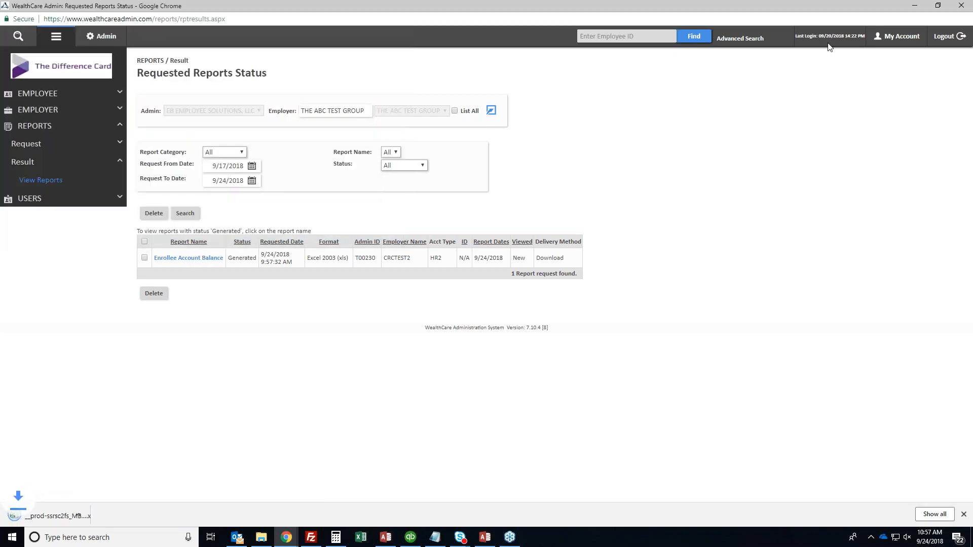
left_click(920, 5)
double_click(253, 103)
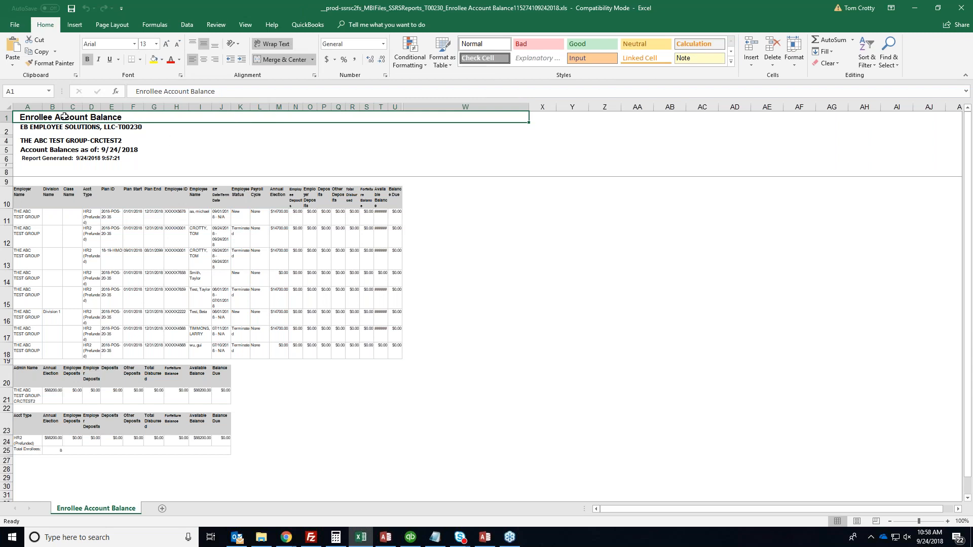
Inspect the Plan ID, status, election, disbursed and balance columns, and autofit column T
left_click_drag(19, 199, 398, 354)
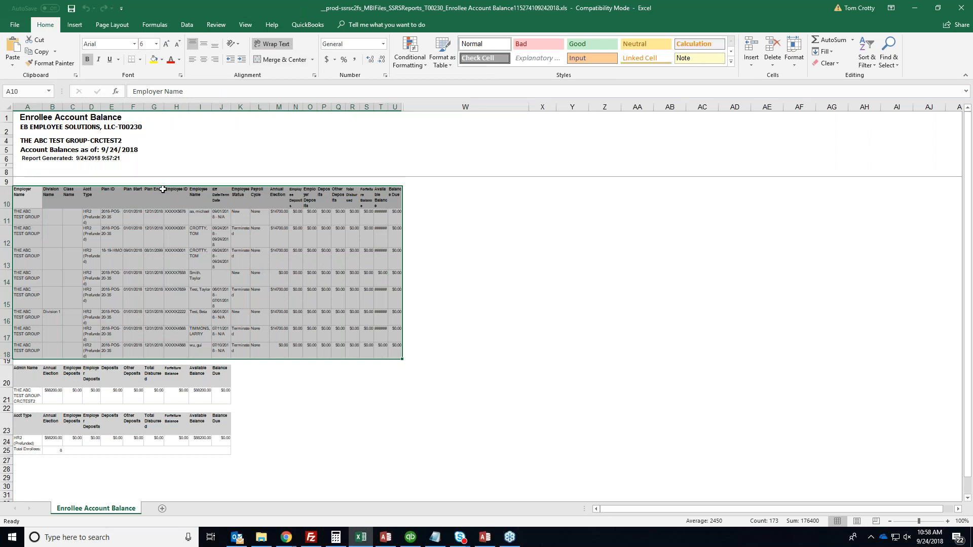
left_click_drag(113, 192, 111, 355)
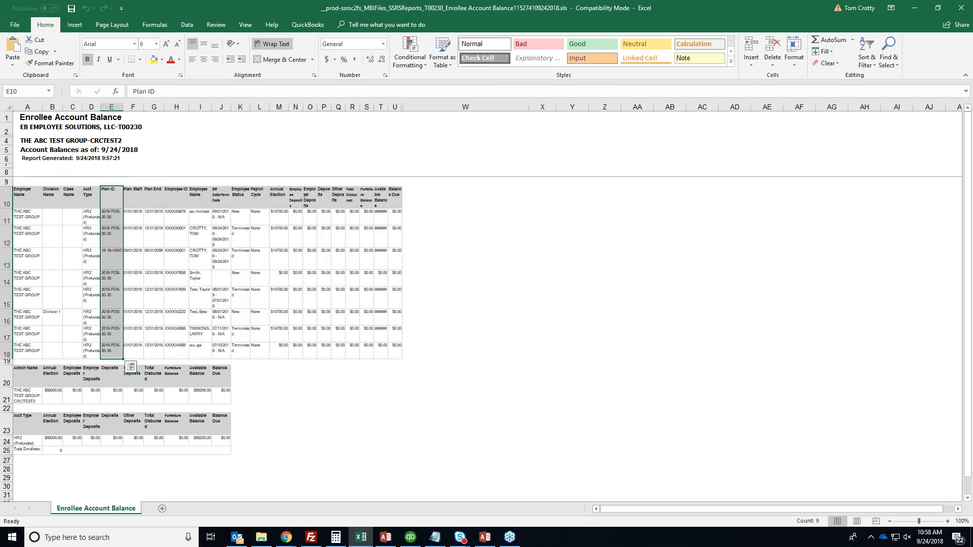
left_click_drag(222, 197, 239, 347)
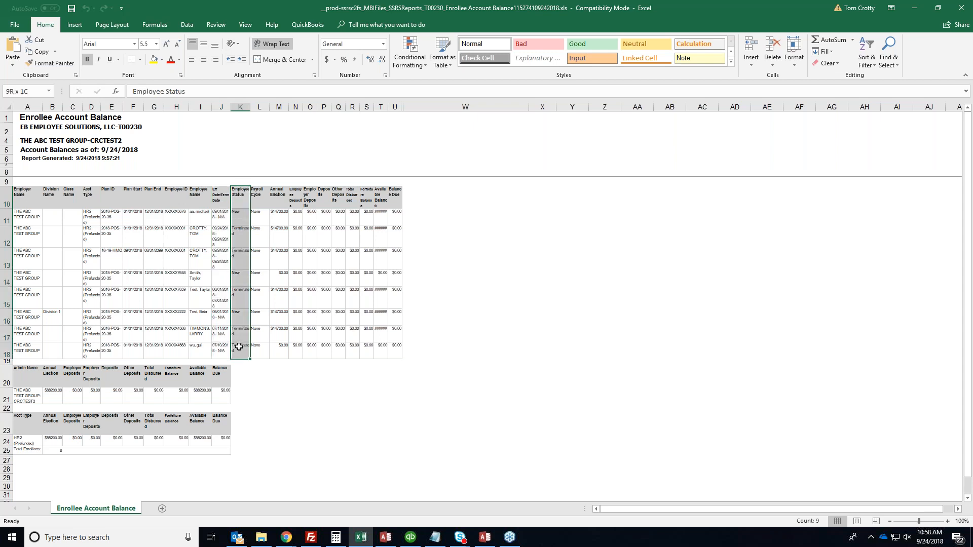
left_click_drag(279, 198, 278, 335)
left_click_drag(351, 194, 355, 358)
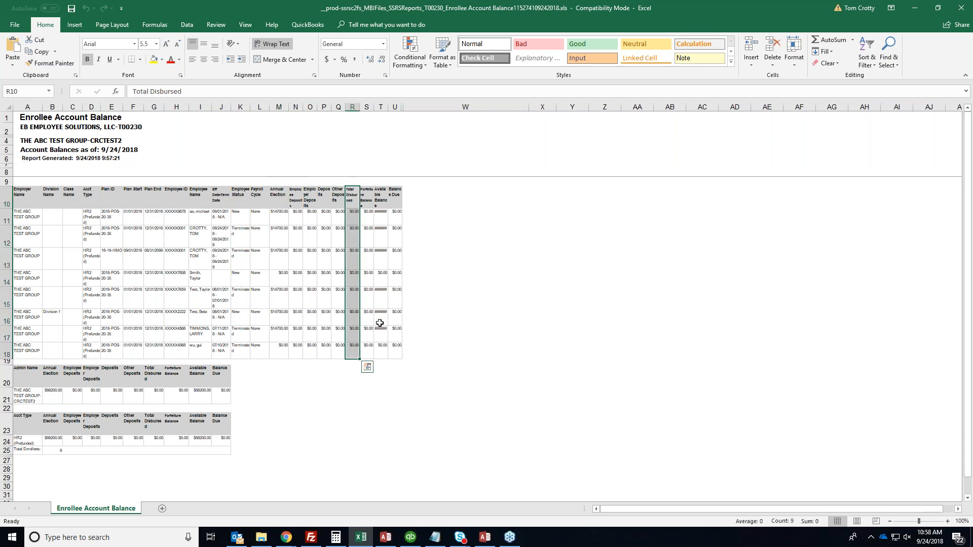
left_click_drag(379, 193, 387, 355)
left_click_drag(386, 106, 386, 106)
double_click(386, 106)
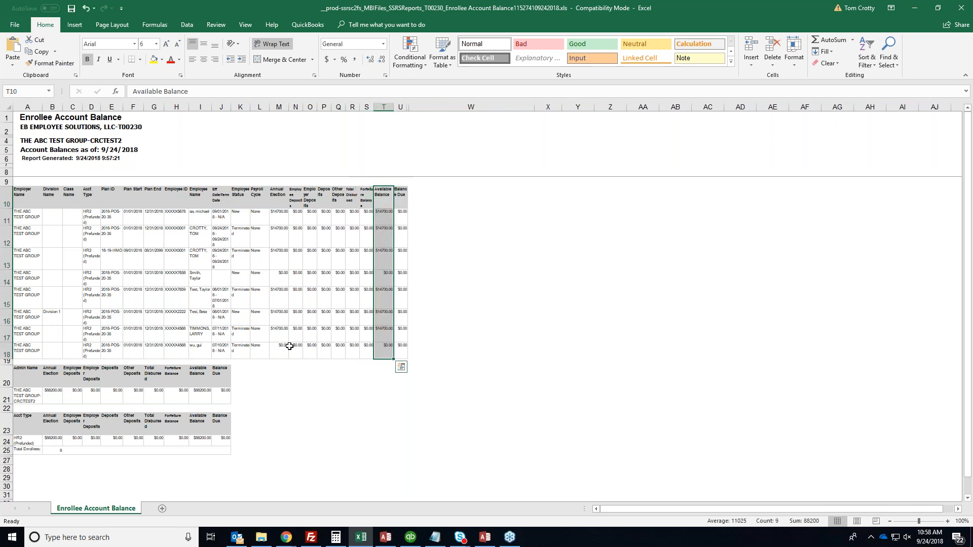
Review the summary totals and header lines, then close Excel without saving
left_click(24, 378)
left_click_drag(50, 376, 228, 452)
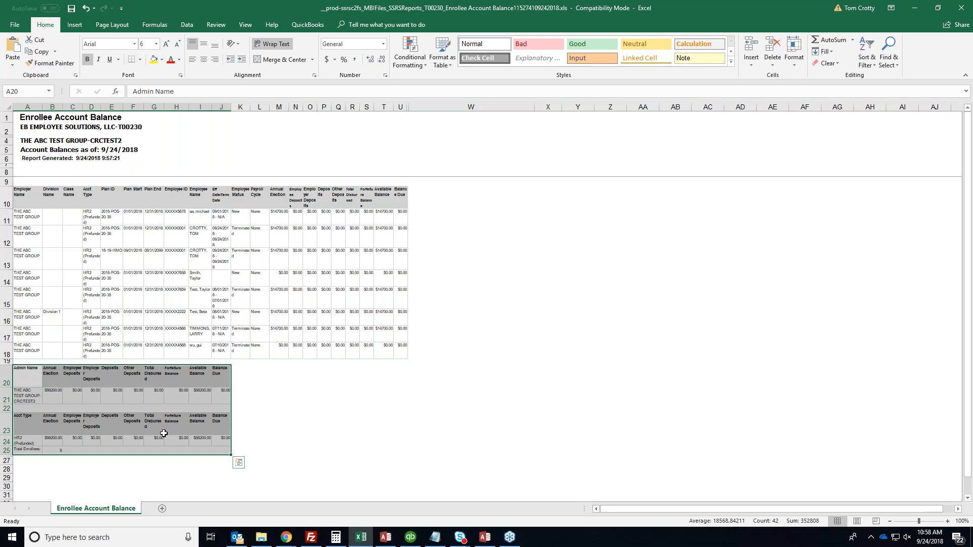
left_click(53, 122)
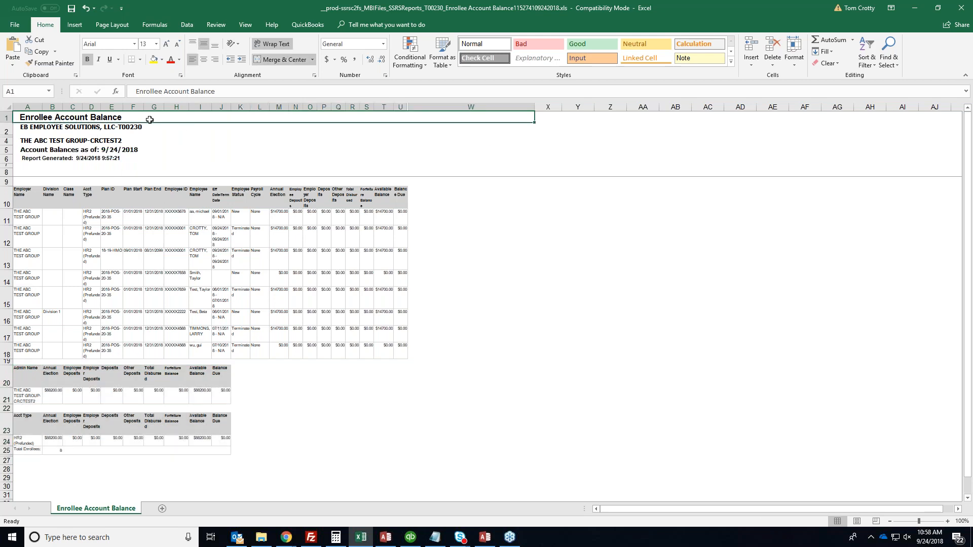
left_click(45, 141)
left_click(95, 148)
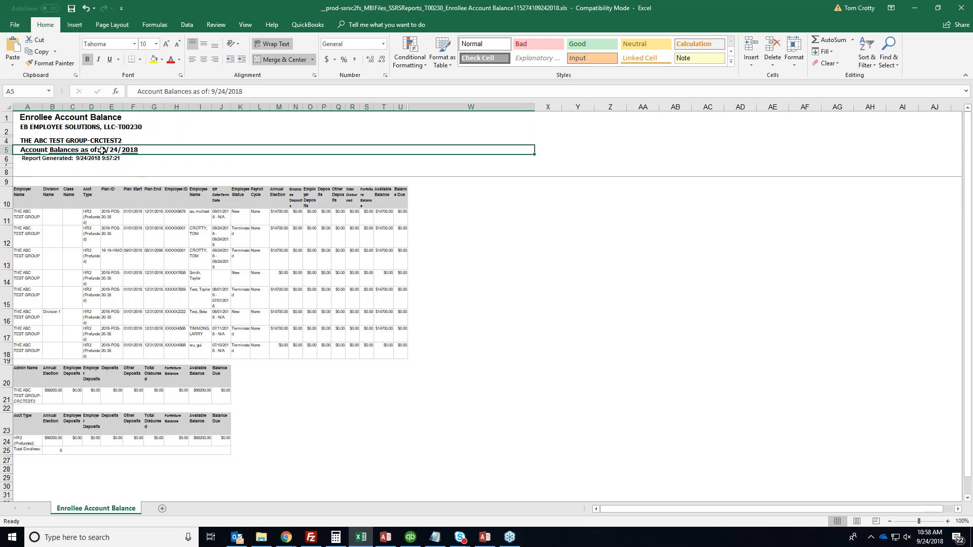
left_click(129, 127)
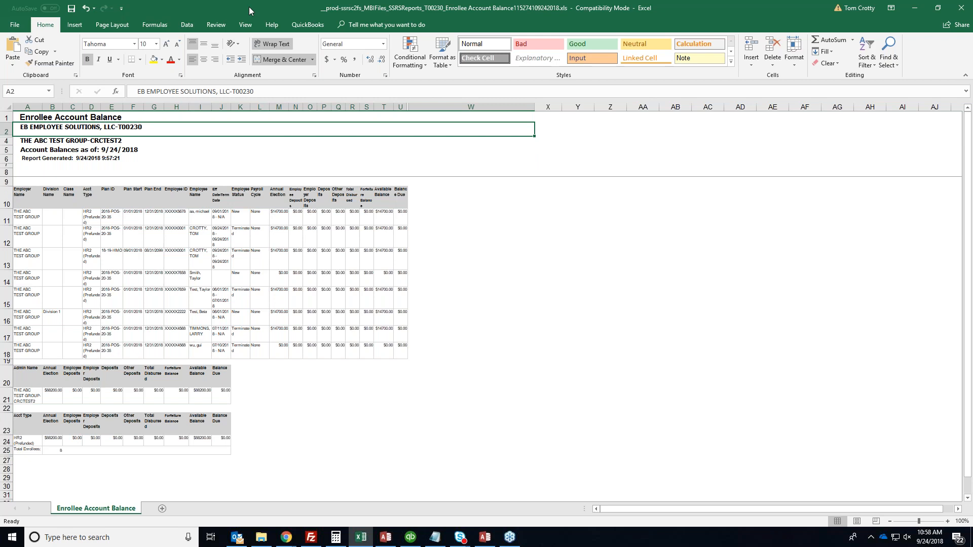
left_click(965, 5)
left_click(474, 285)
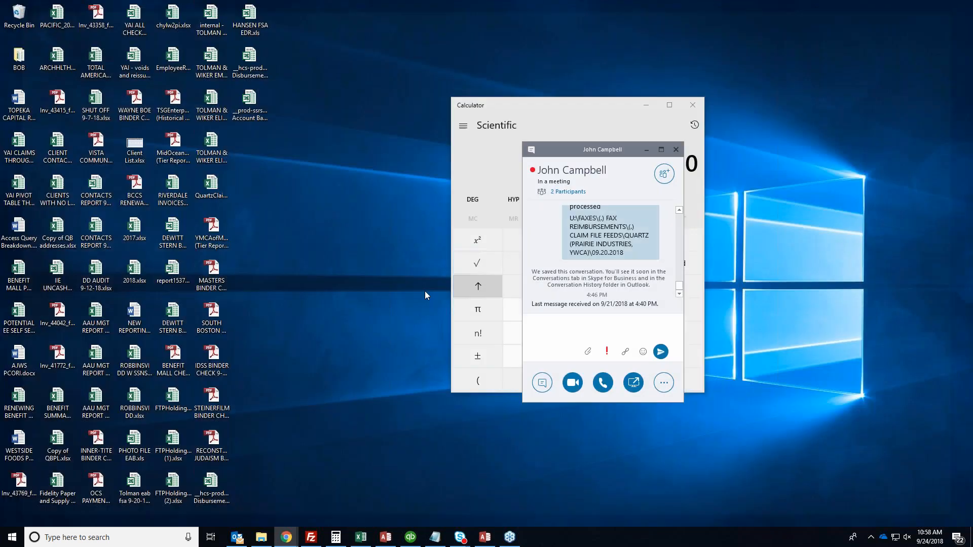
Back in Chrome, open Reports > Request > Enrollees > Enrolled Participants Report
left_click(286, 537)
left_click(339, 496)
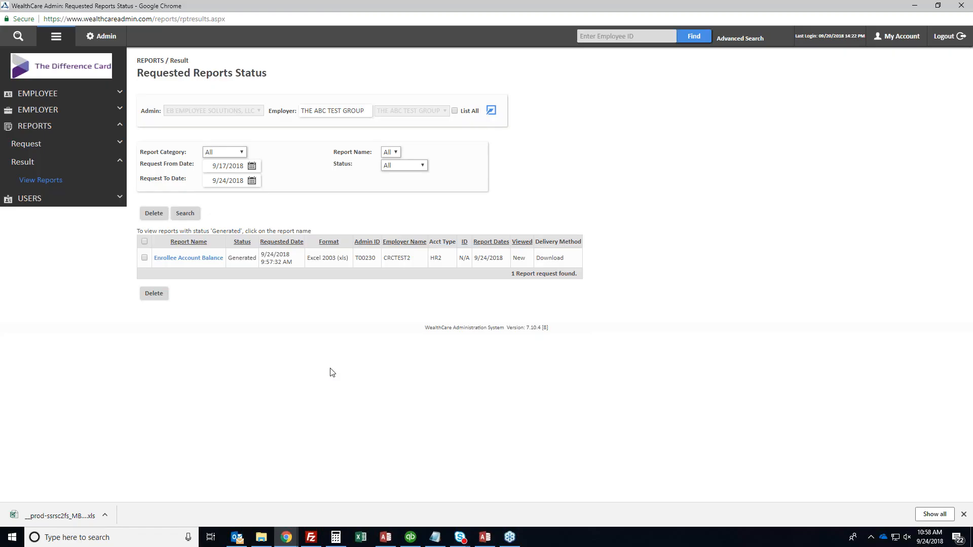
left_click(963, 514)
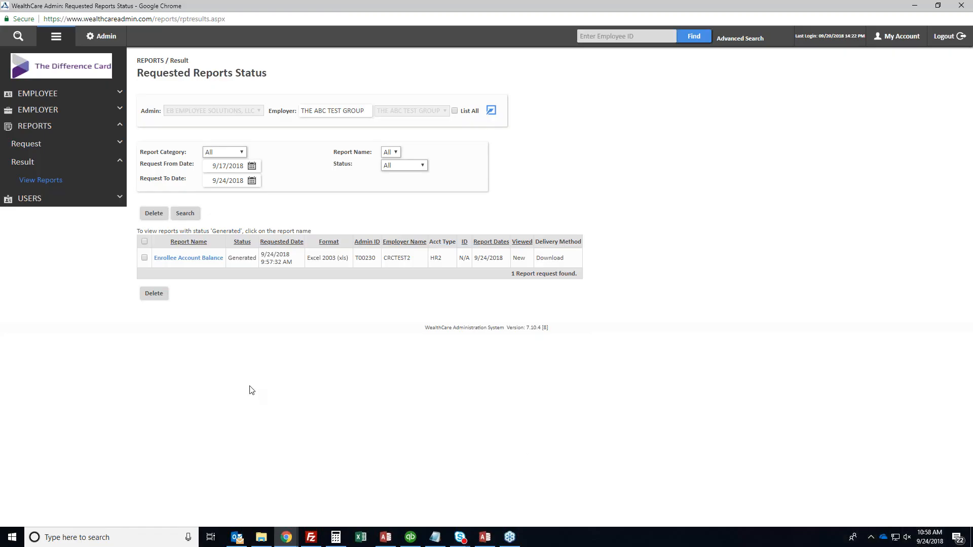
left_click(39, 146)
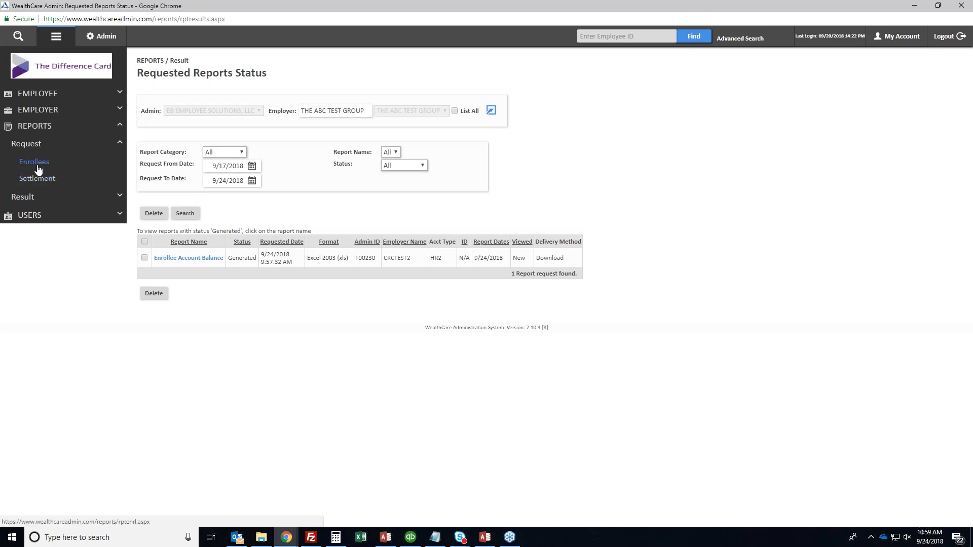
left_click(36, 162)
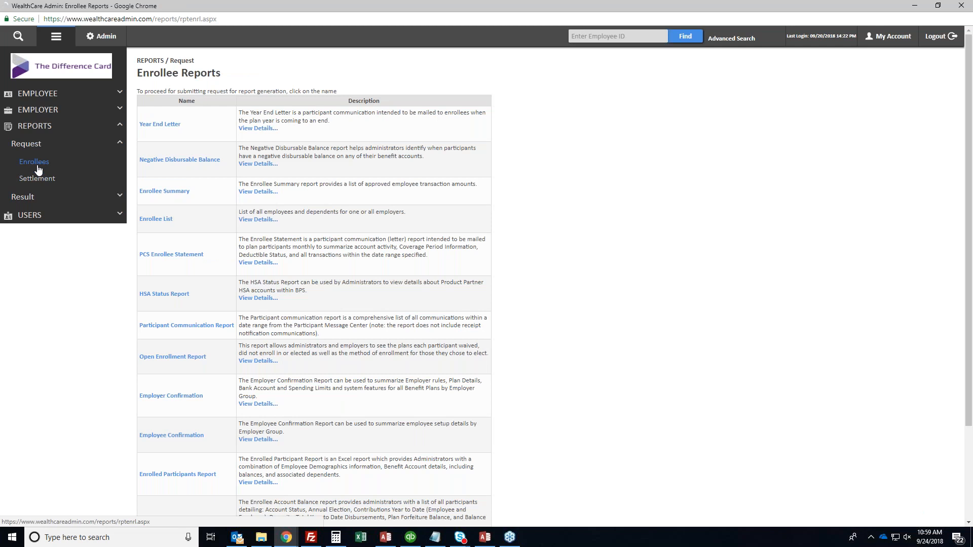
scroll(162, 313, "down", 3)
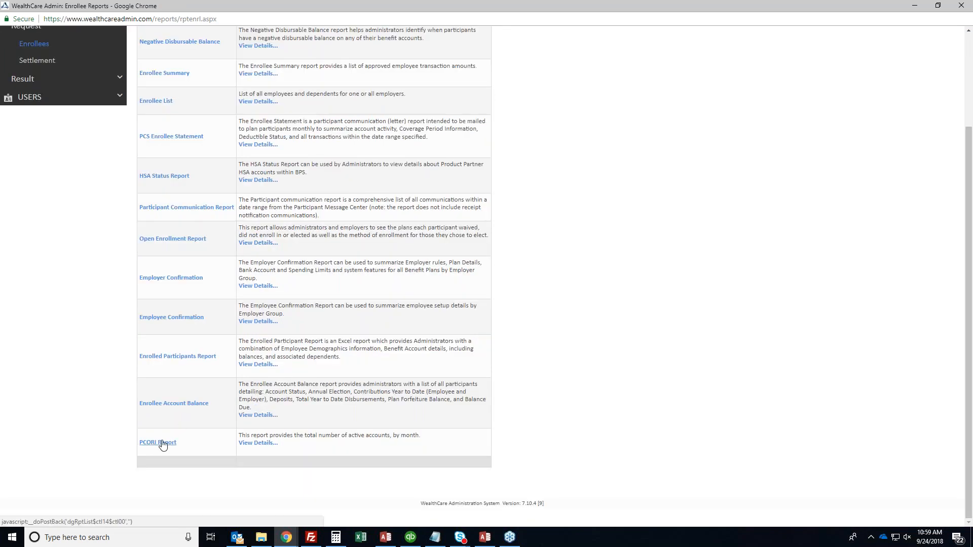
left_click(163, 444)
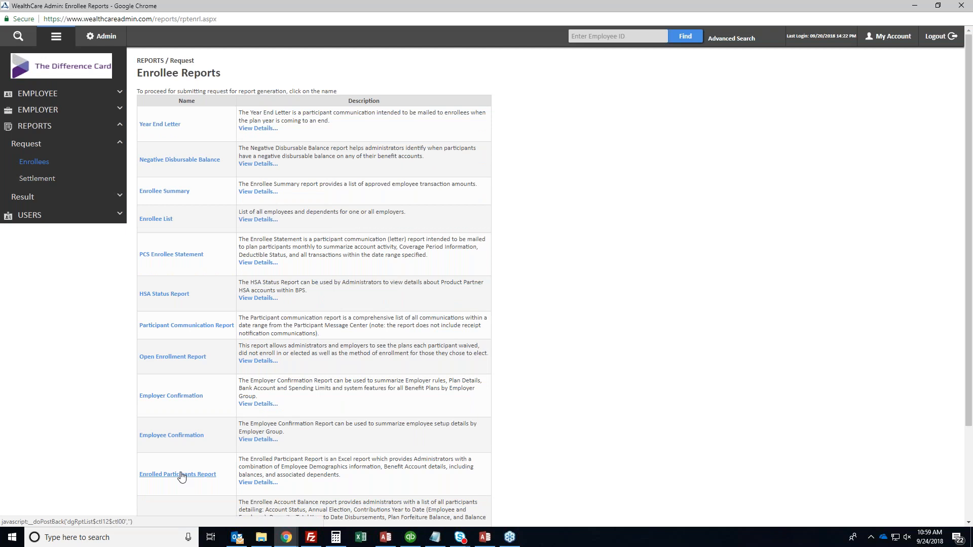
left_click(181, 474)
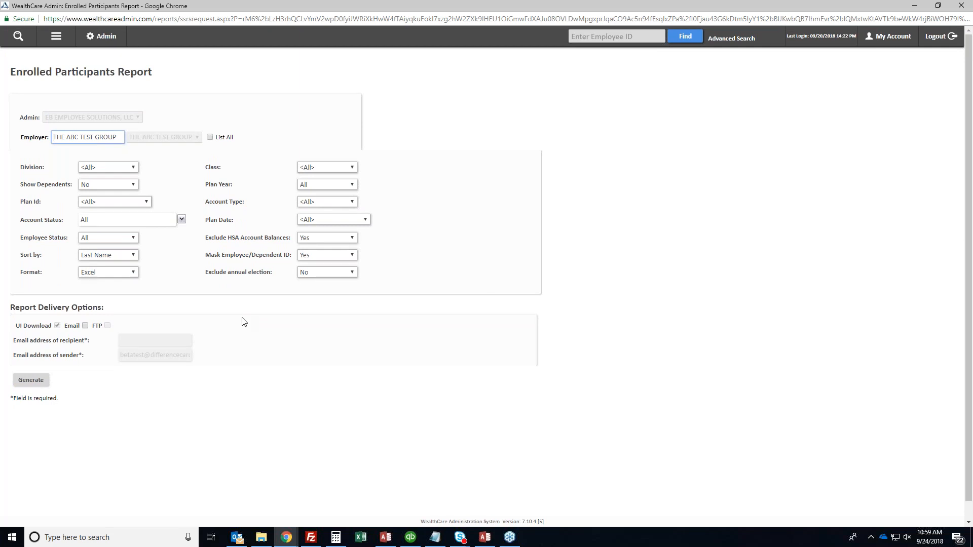
Set Show Dependents to Yes and keep Excel as the output format
left_click(112, 169)
left_click(112, 167)
left_click(106, 186)
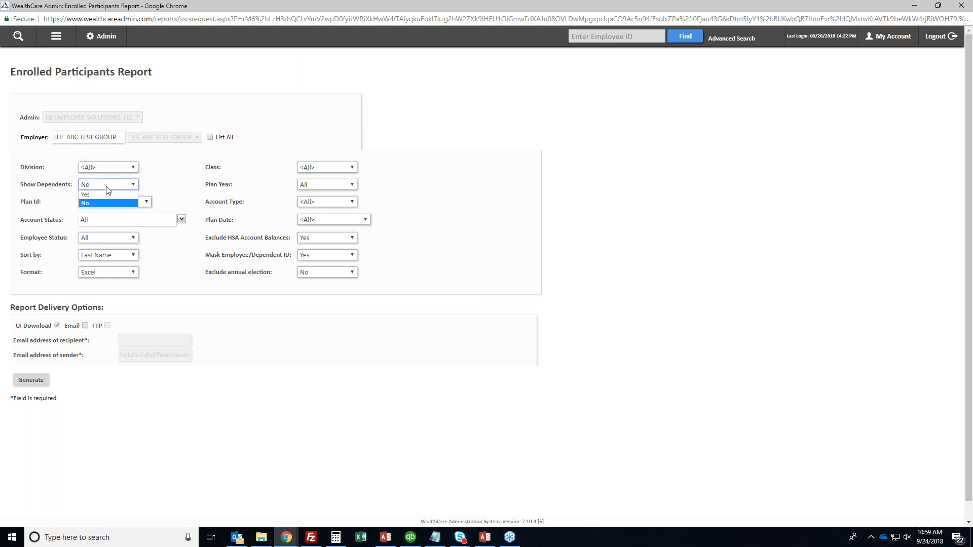
left_click(107, 187)
left_click(107, 189)
left_click(103, 195)
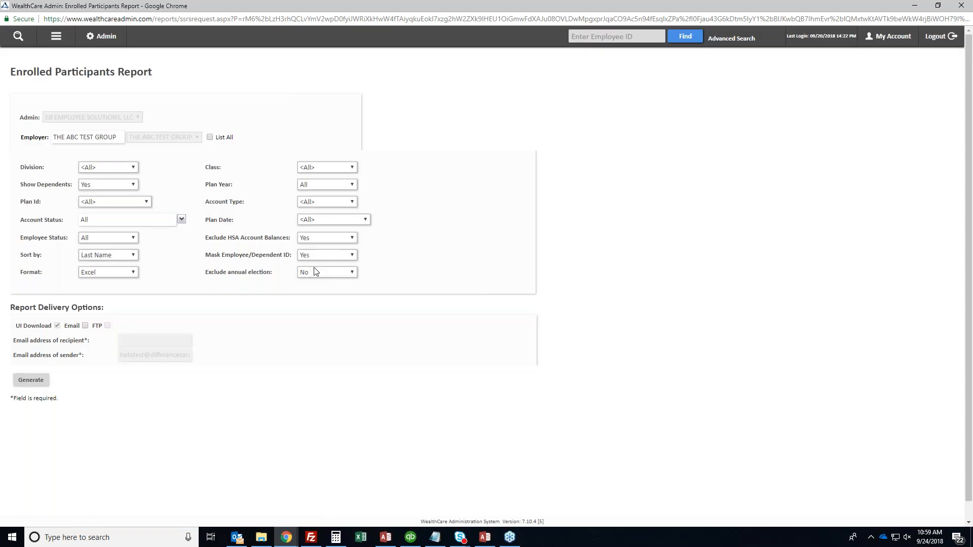
left_click(92, 274)
left_click(92, 274)
Leave Account Status unchanged and Plan Year at All, then generate the report
left_click(181, 219)
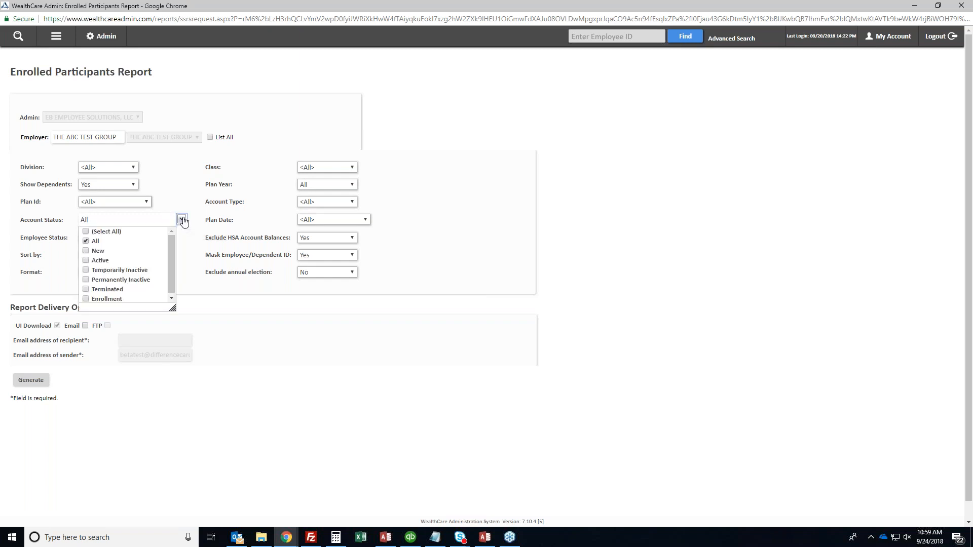
left_click(181, 218)
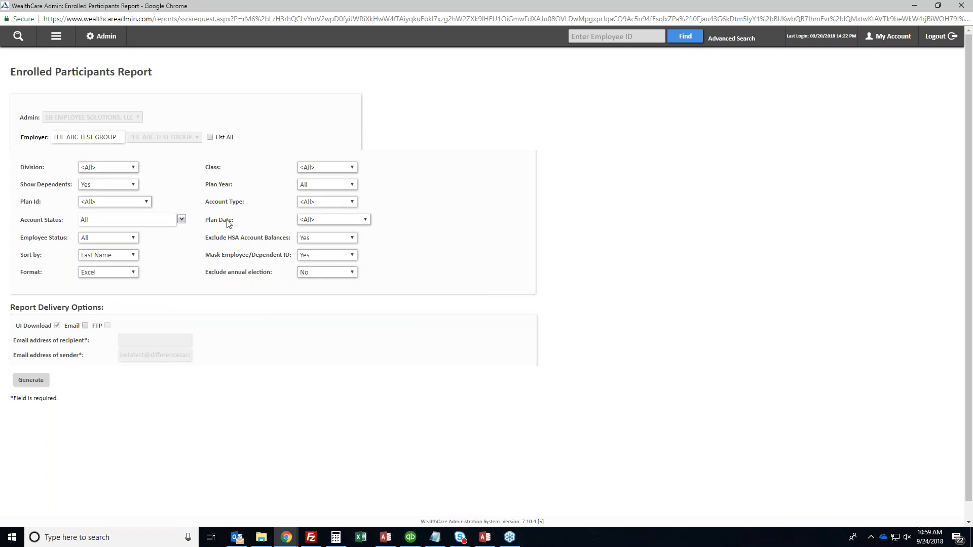
left_click(31, 380)
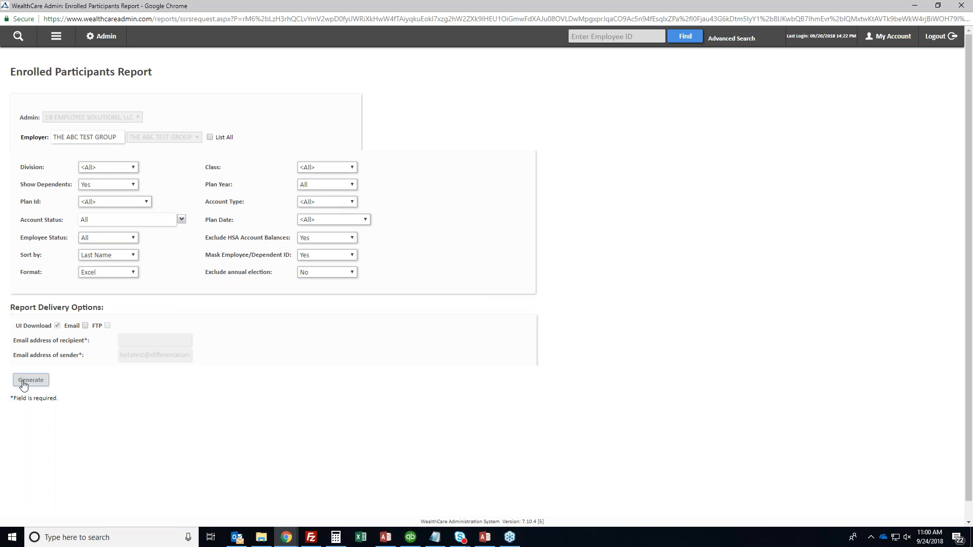
double_click(222, 185)
left_click(223, 185)
left_click(344, 184)
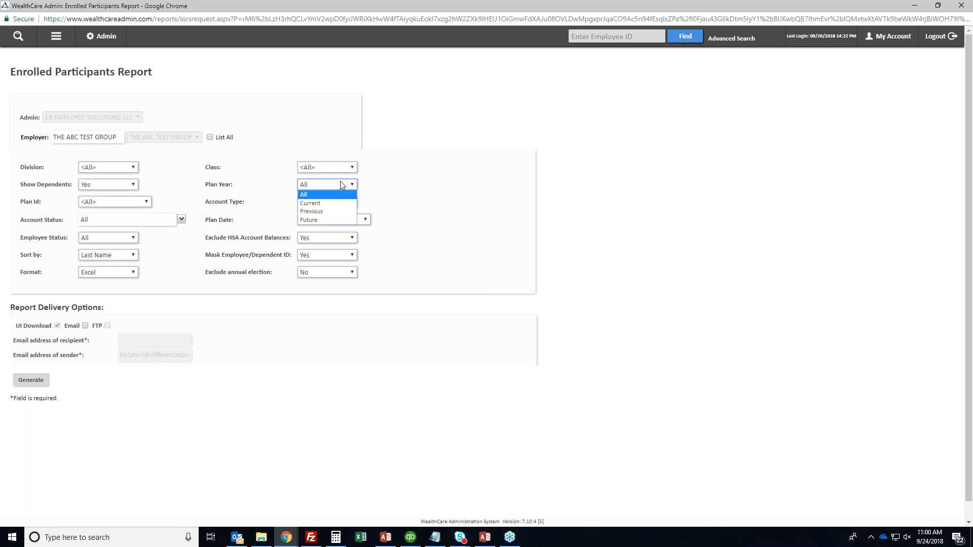
left_click(318, 194)
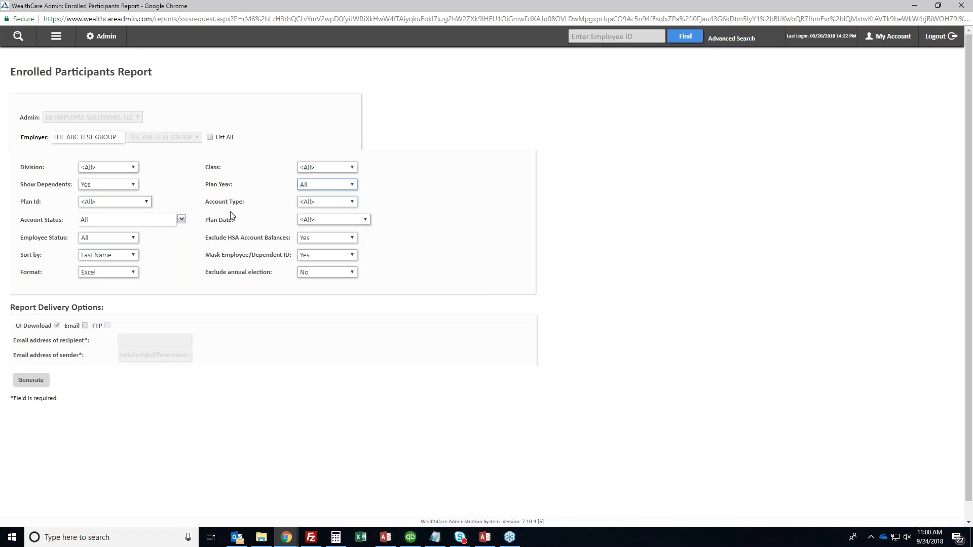
left_click(31, 381)
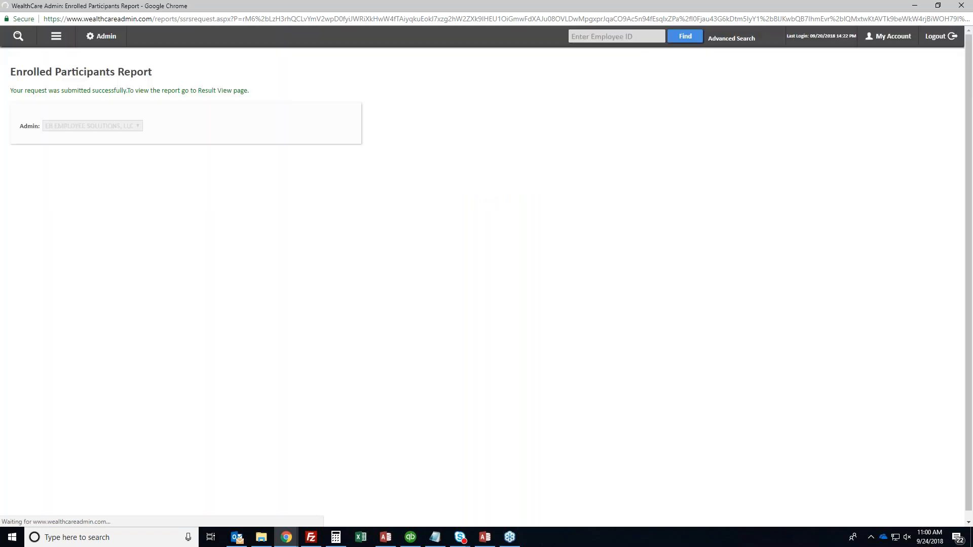
From Reports > Result > View Reports, download and save the Enrolled Participants Report, then minimize Chrome
left_click(56, 36)
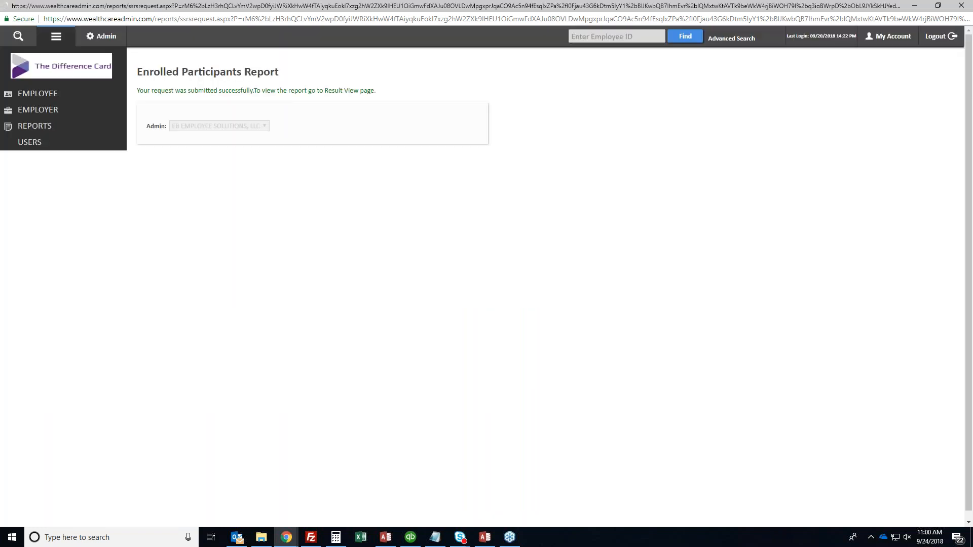
left_click(28, 163)
left_click(54, 184)
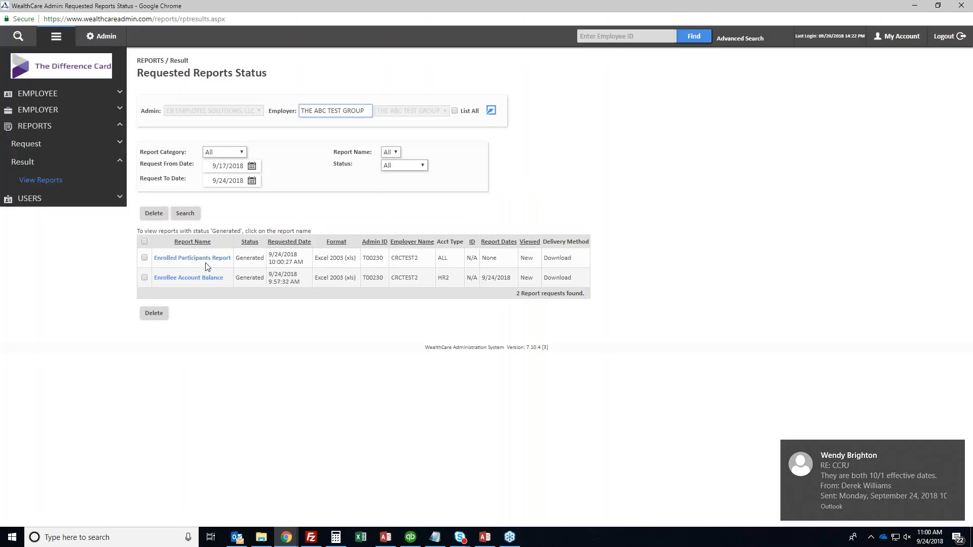
left_click(197, 259)
left_click(312, 229)
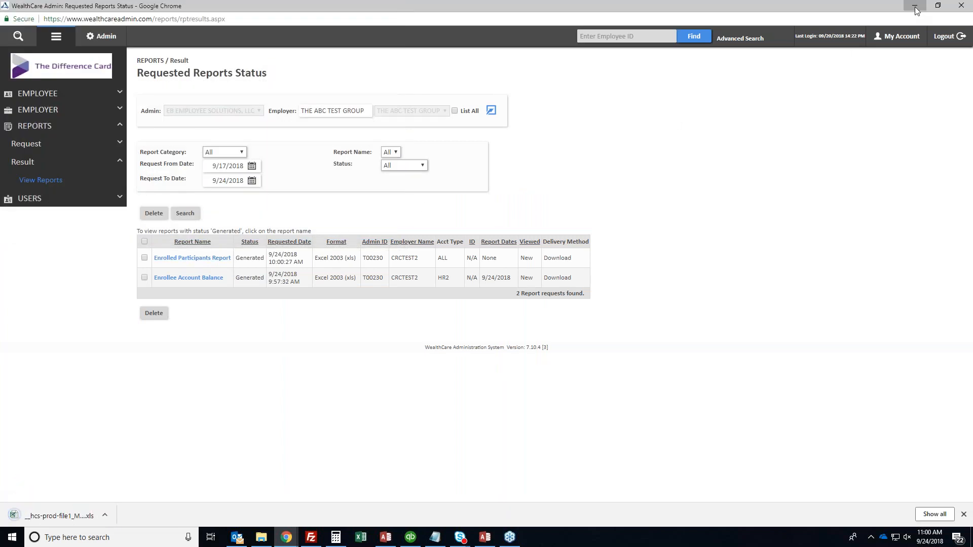
left_click(915, 6)
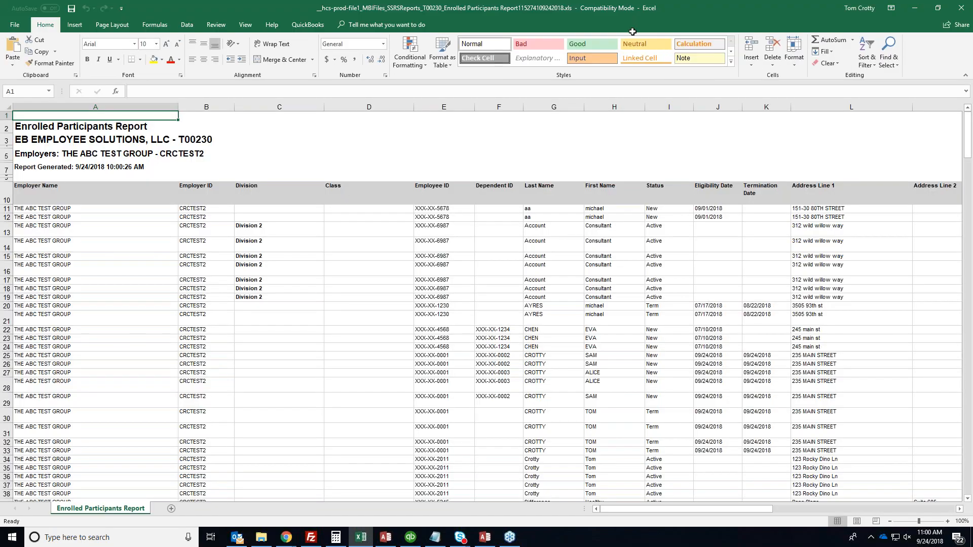
Review the Employer Name, Division, and Employee ID through Last Name columns
left_click(273, 196)
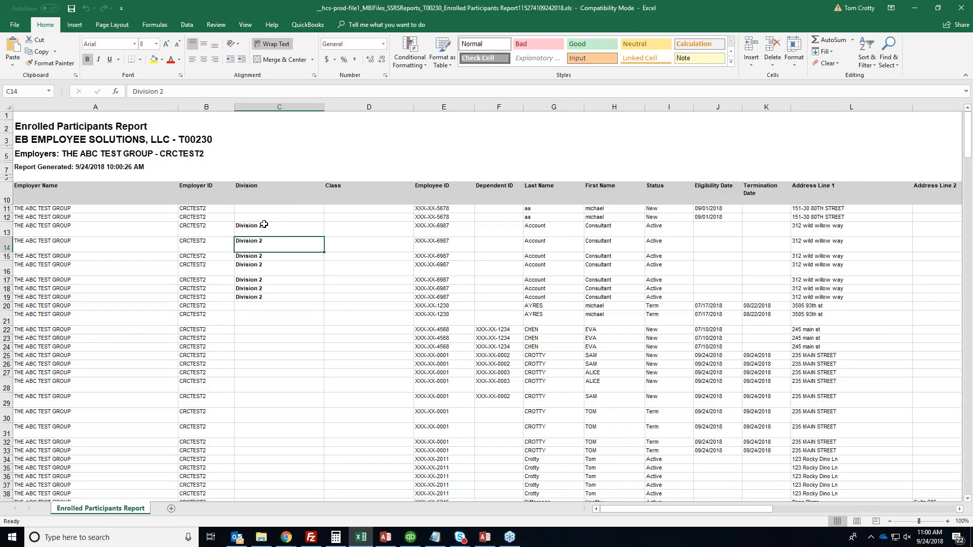
left_click(114, 194)
left_click_drag(114, 202, 114, 355)
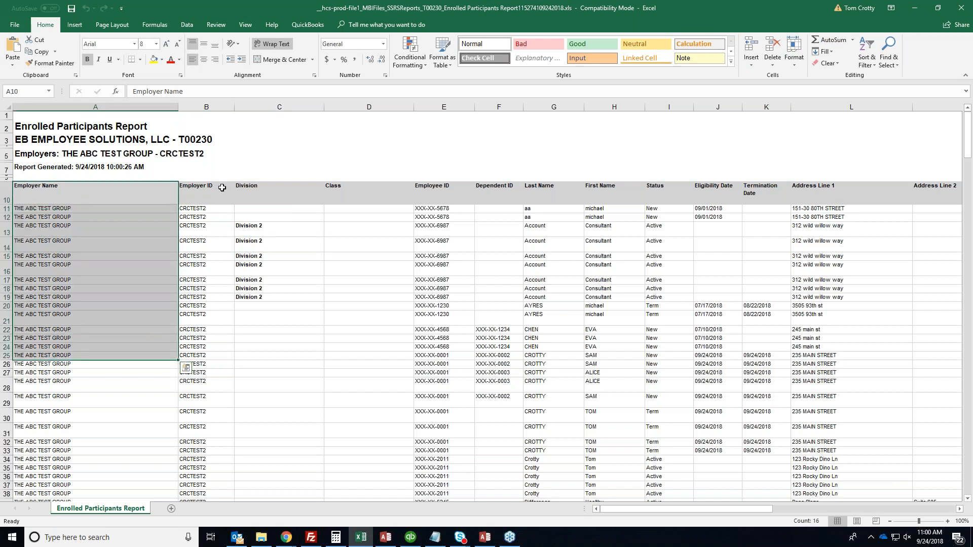
left_click_drag(222, 190, 212, 350)
left_click_drag(278, 195, 279, 340)
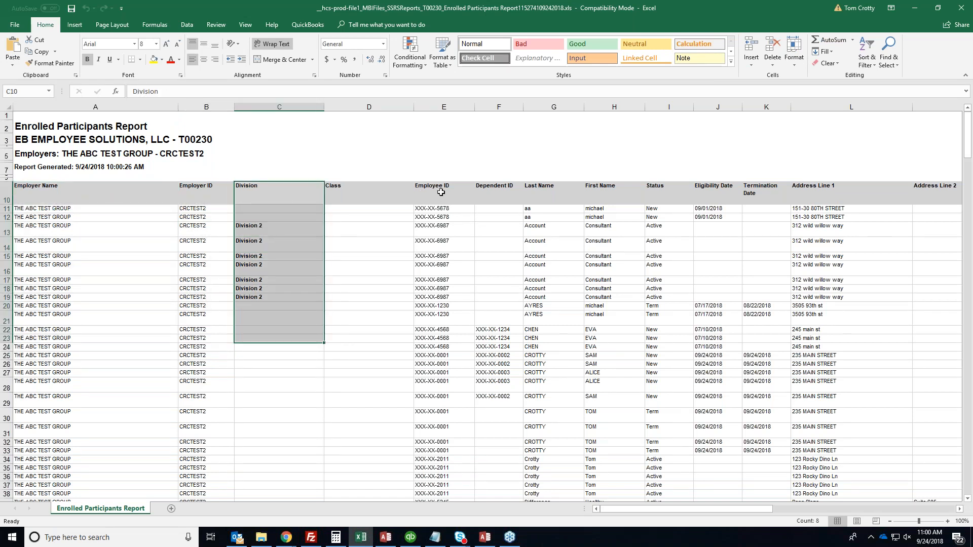
left_click_drag(456, 190, 684, 393)
left_click_drag(676, 510, 742, 512)
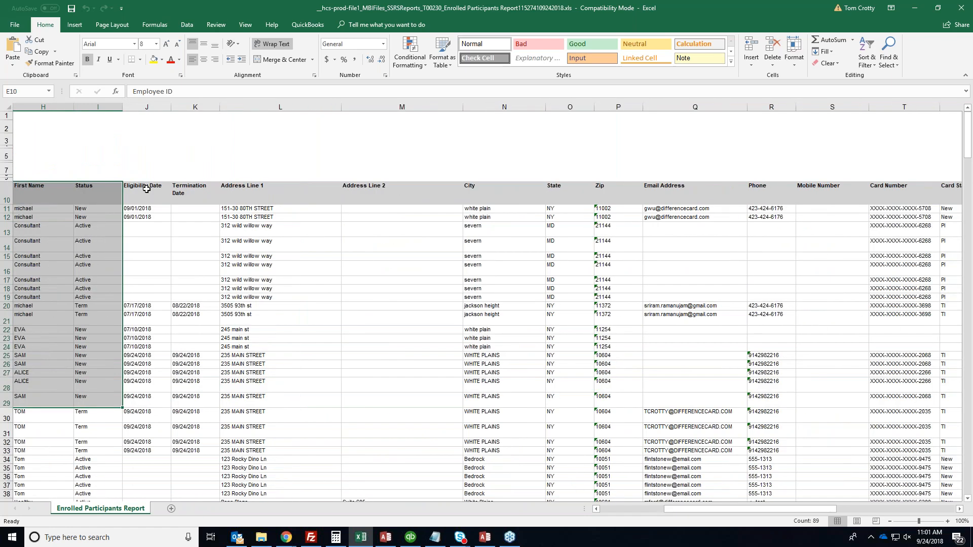
left_click_drag(146, 189, 148, 348)
left_click_drag(299, 188, 630, 442)
left_click_drag(701, 511, 775, 511)
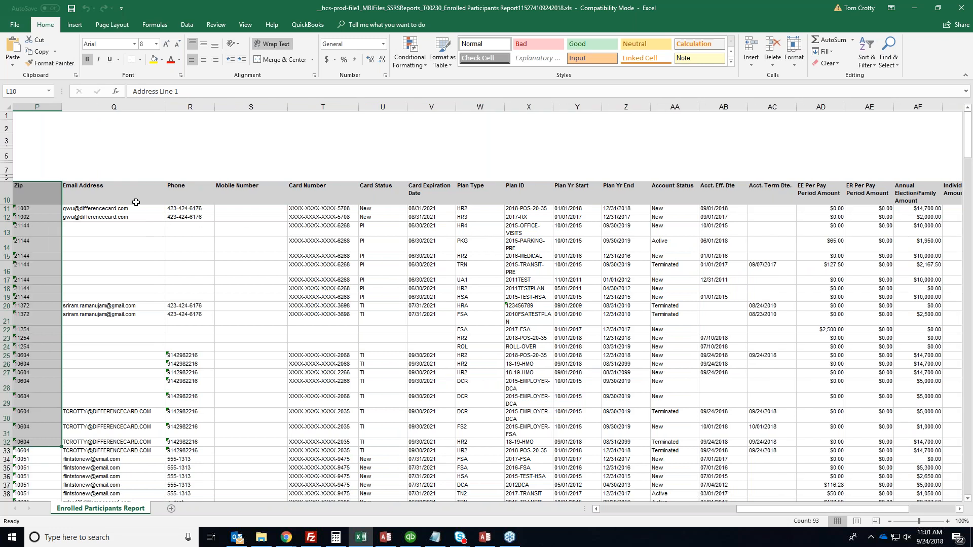
Review the contact, plan type, account status, contribution and balance columns, scrolling back up
left_click_drag(113, 193, 380, 195)
left_click_drag(476, 195, 681, 487)
left_click_drag(753, 510, 798, 509)
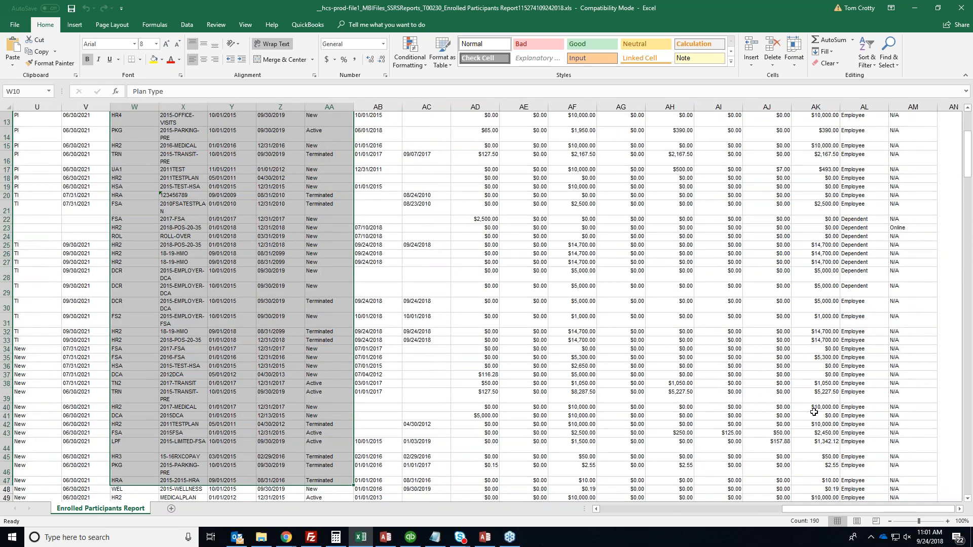
scroll(613, 247, "up", 4)
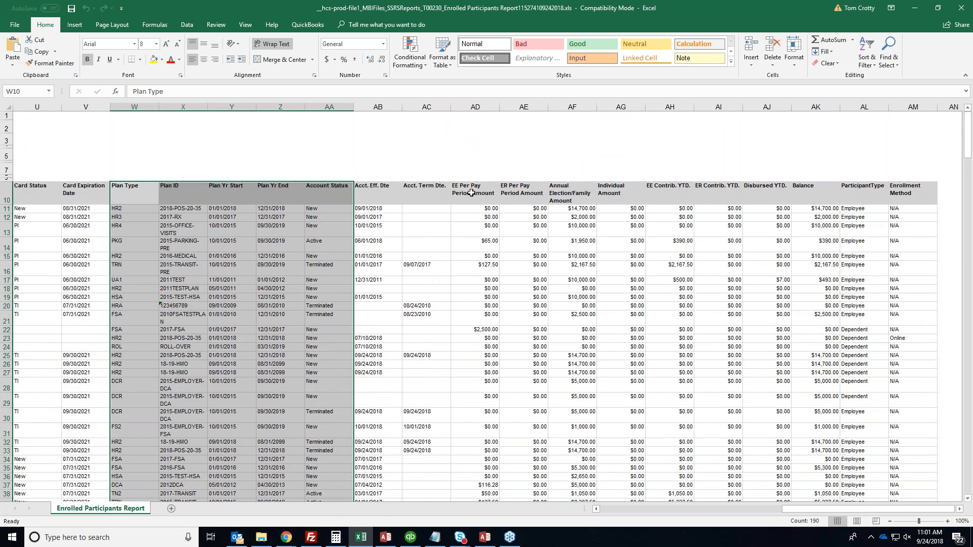
left_click_drag(471, 193, 430, 231)
left_click_drag(472, 193, 810, 544)
left_click(685, 425)
left_click(603, 510)
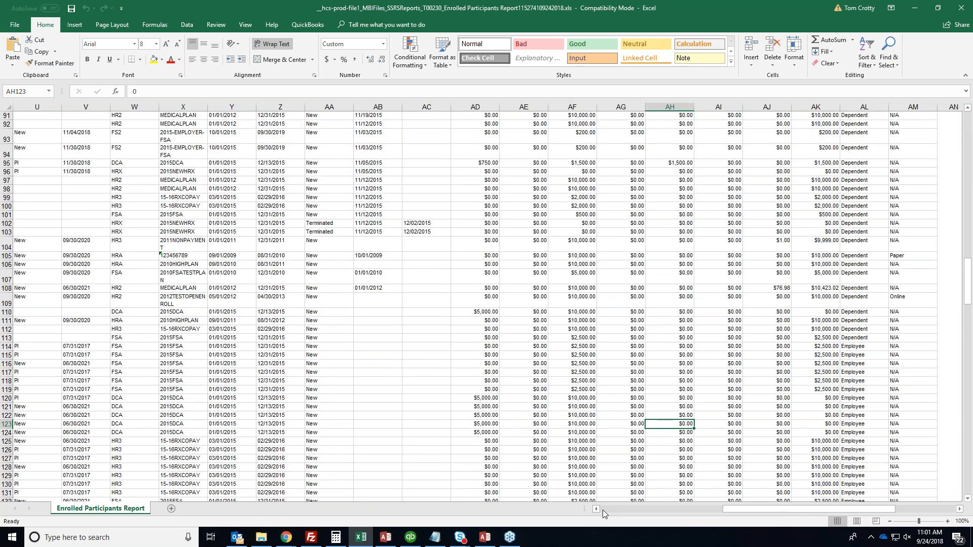
left_click(603, 510)
left_click(603, 509)
left_click(408, 344)
scroll(408, 344, "up", 20)
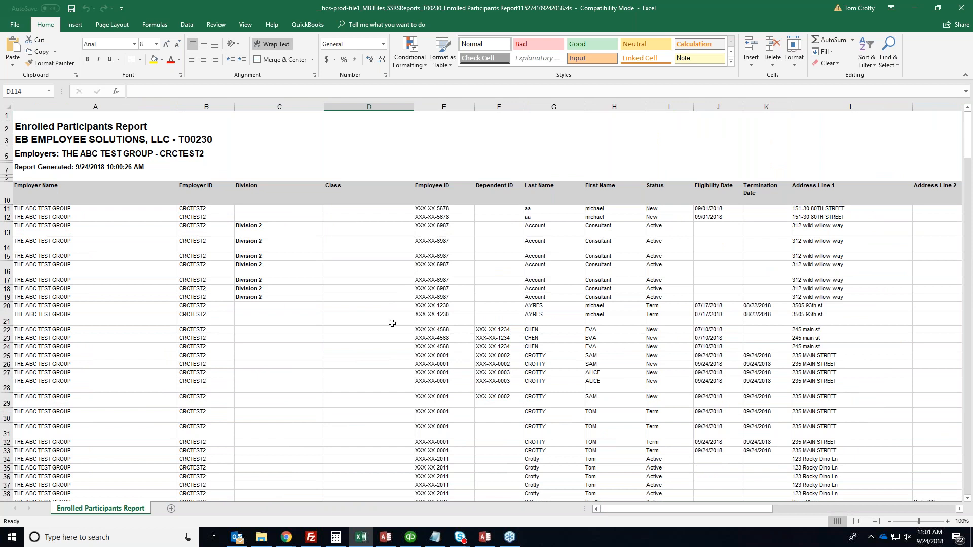
Close the Excel workbook and open Reports > Request > Settlement in WealthCare Admin
left_click(961, 8)
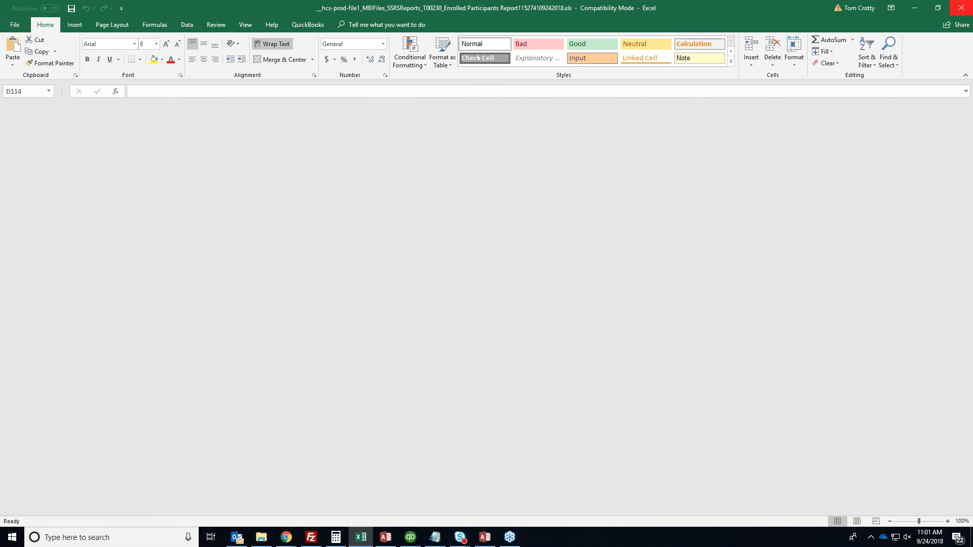
mouse_move(286, 537)
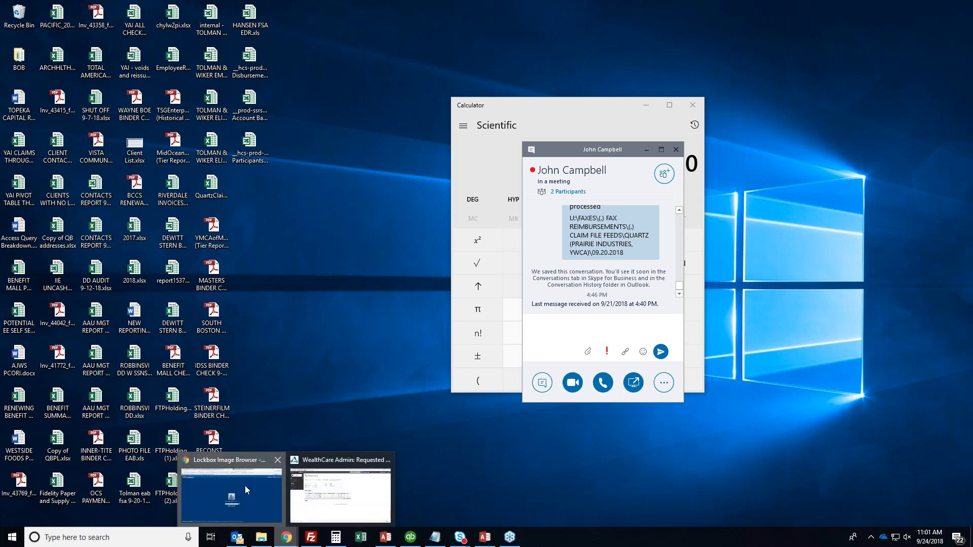
left_click(340, 494)
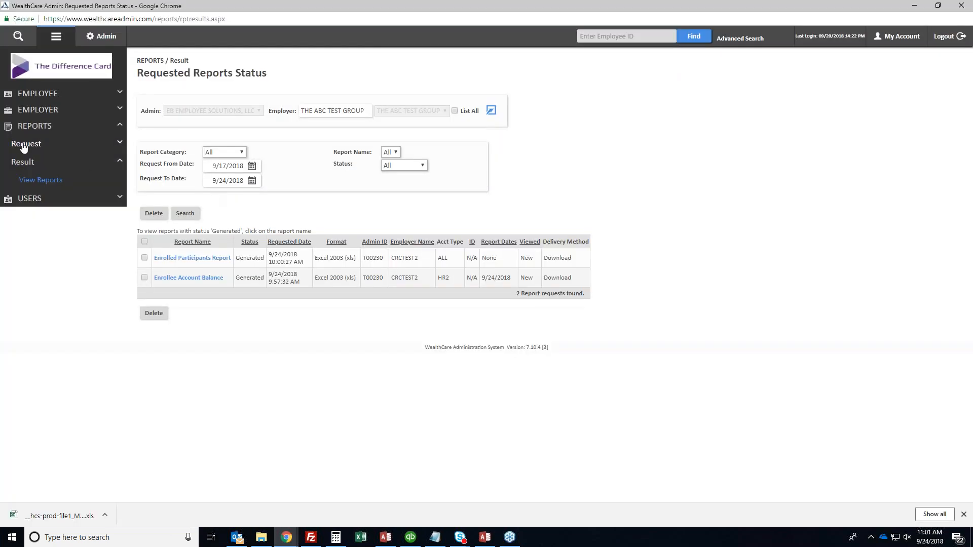
left_click(963, 514)
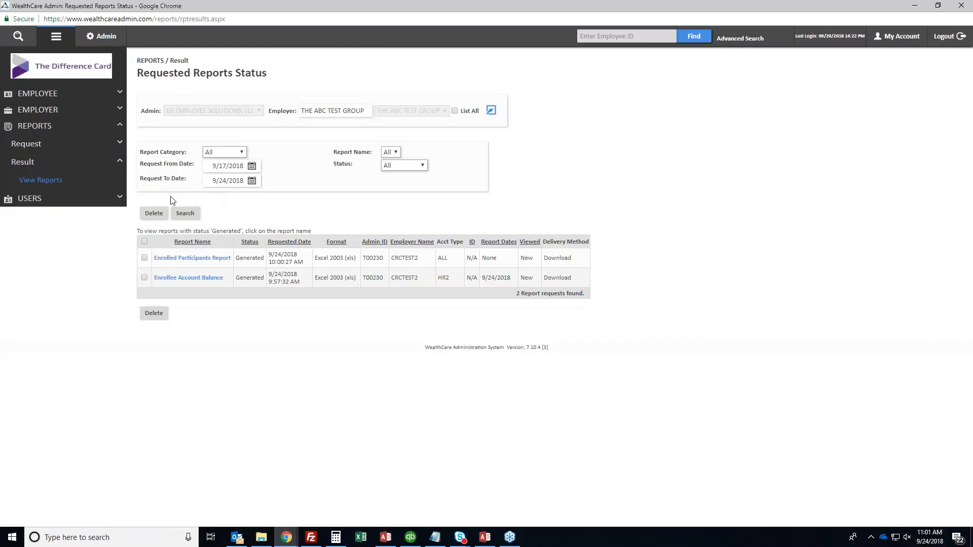
left_click(13, 144)
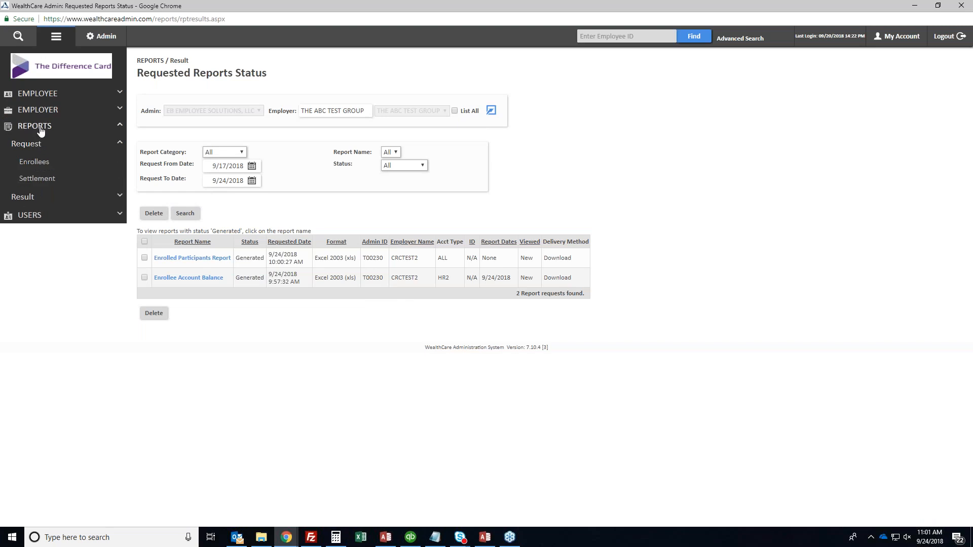
left_click(37, 182)
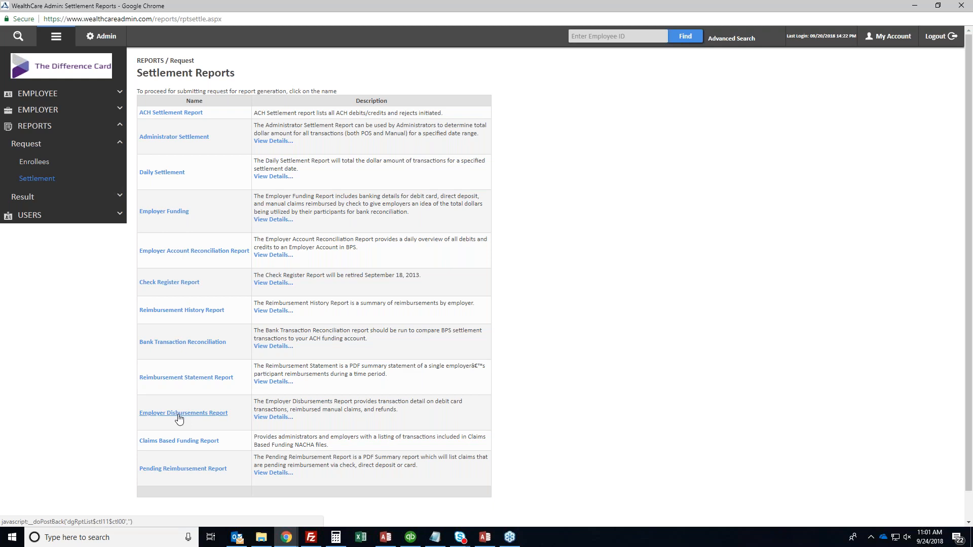
Generate an Employer Disbursements Report with start date 9/1/2018 and Plan Year All
left_click(206, 413)
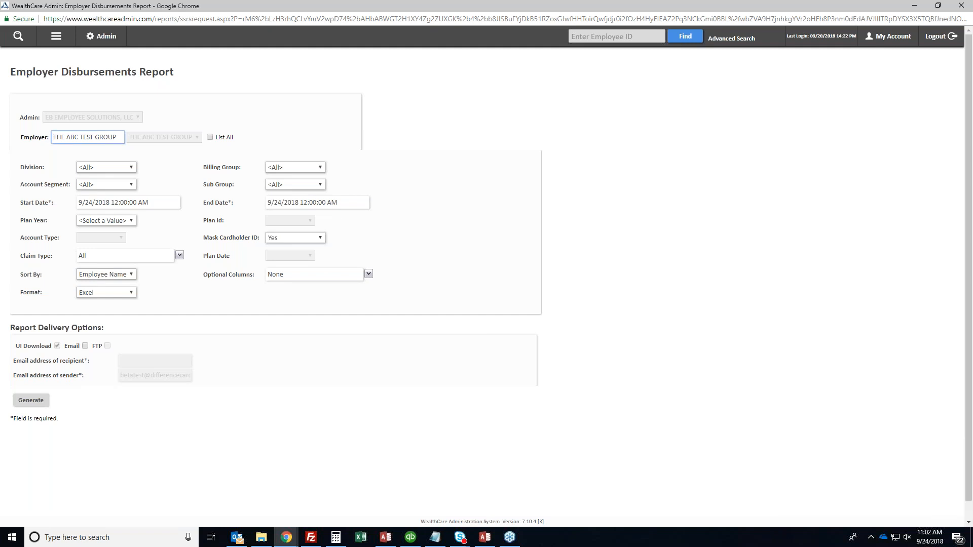
double_click(87, 203)
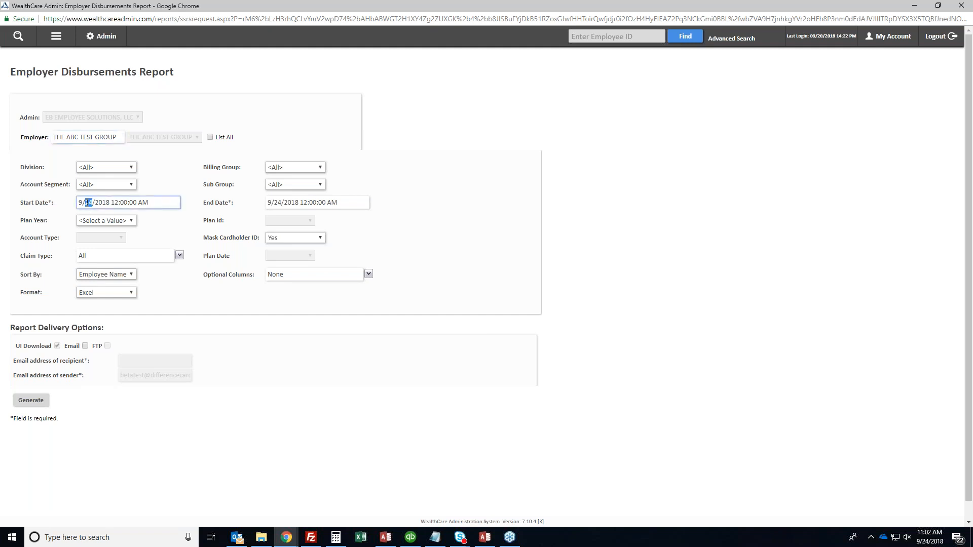
type("1")
left_click(118, 221)
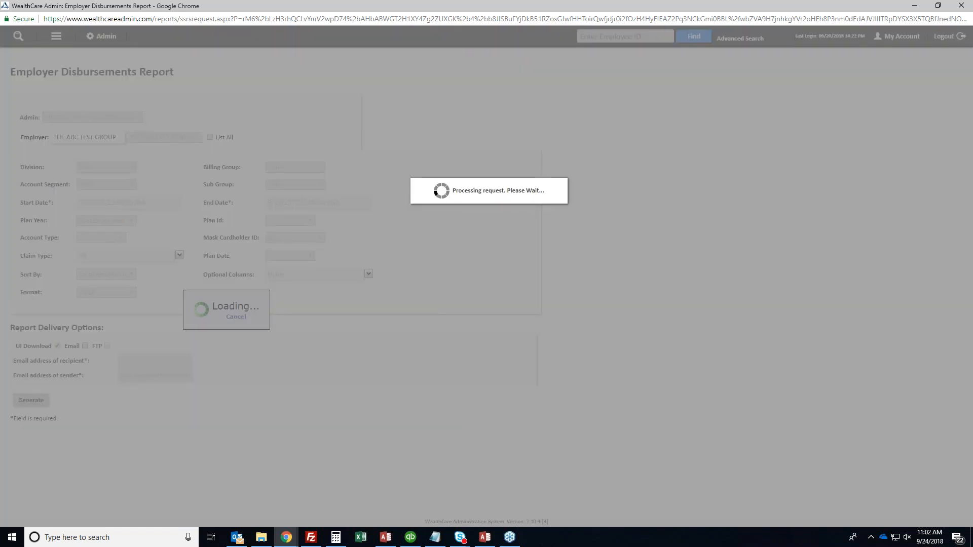
left_click(105, 220)
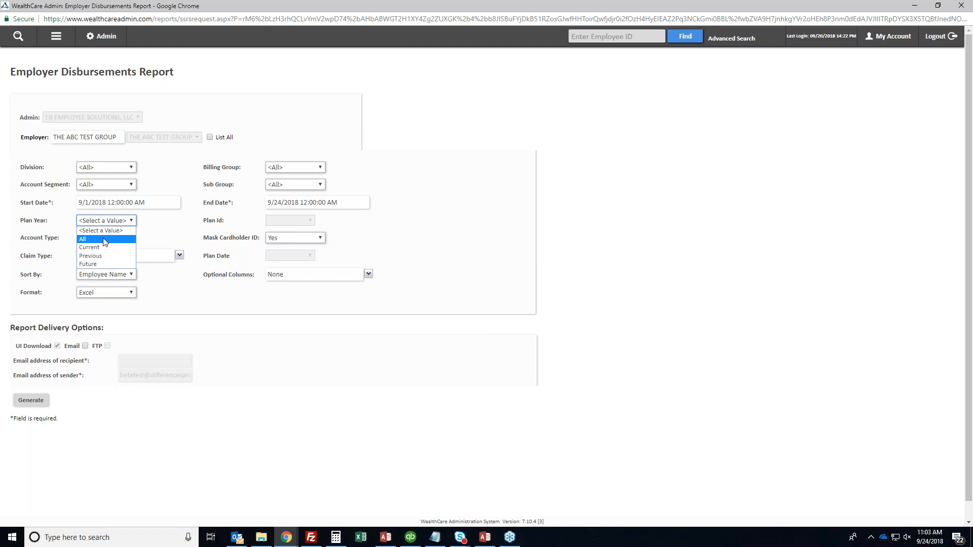
left_click(105, 240)
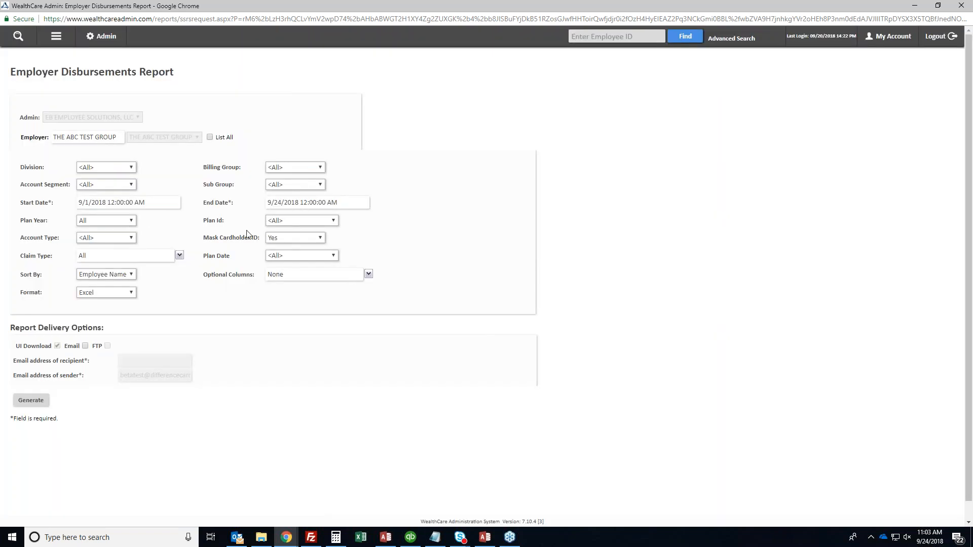
left_click(28, 401)
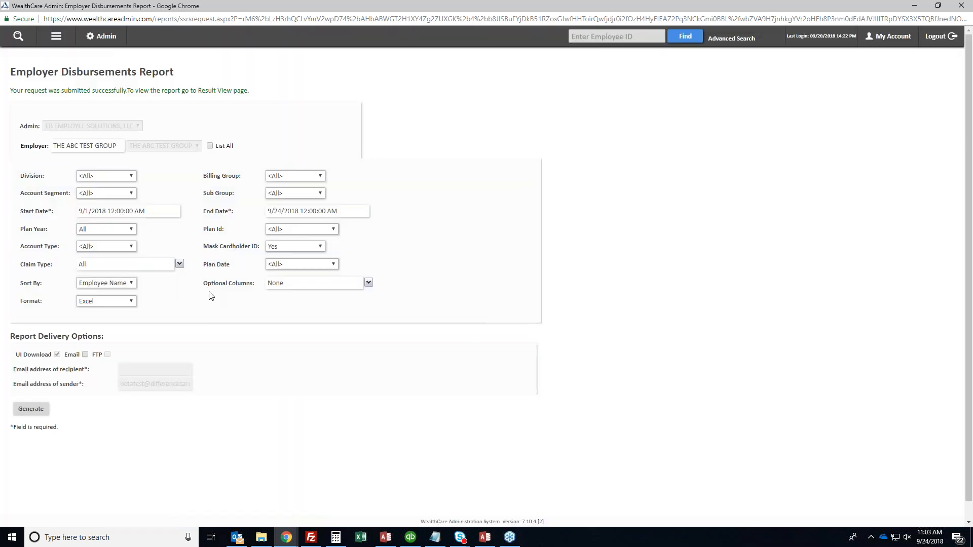
Open SAMPLE EDR.xls and review its report title, company name and date-range headings
left_click(262, 537)
left_click(262, 537)
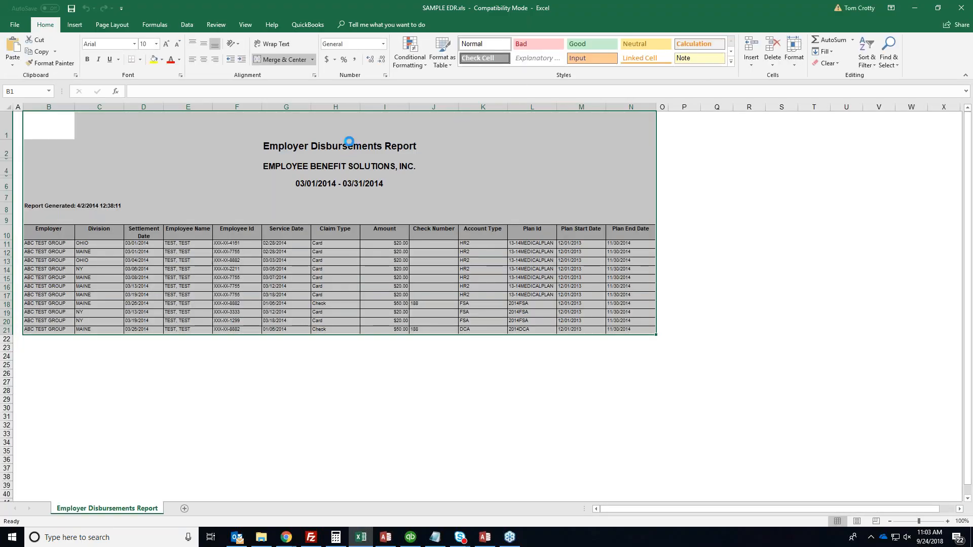
left_click(349, 142)
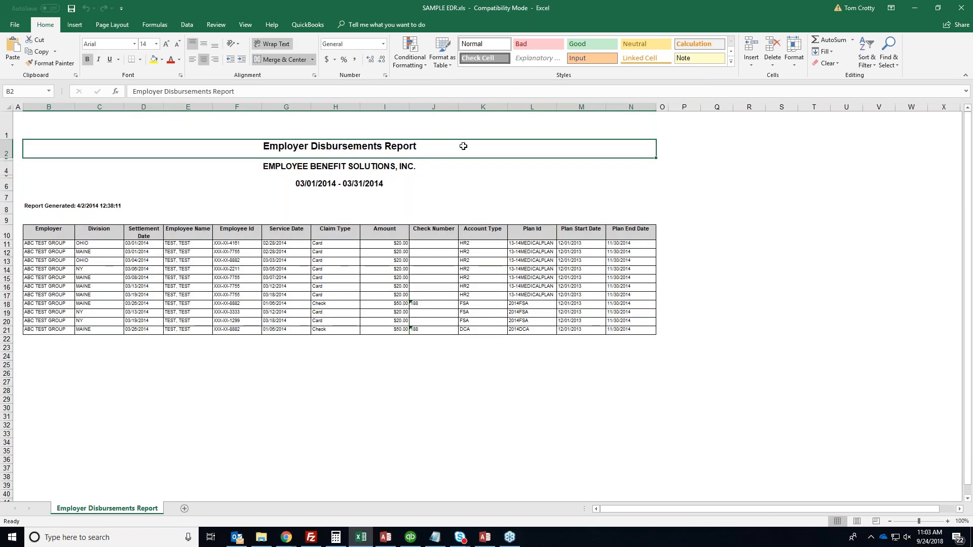
left_click(403, 168)
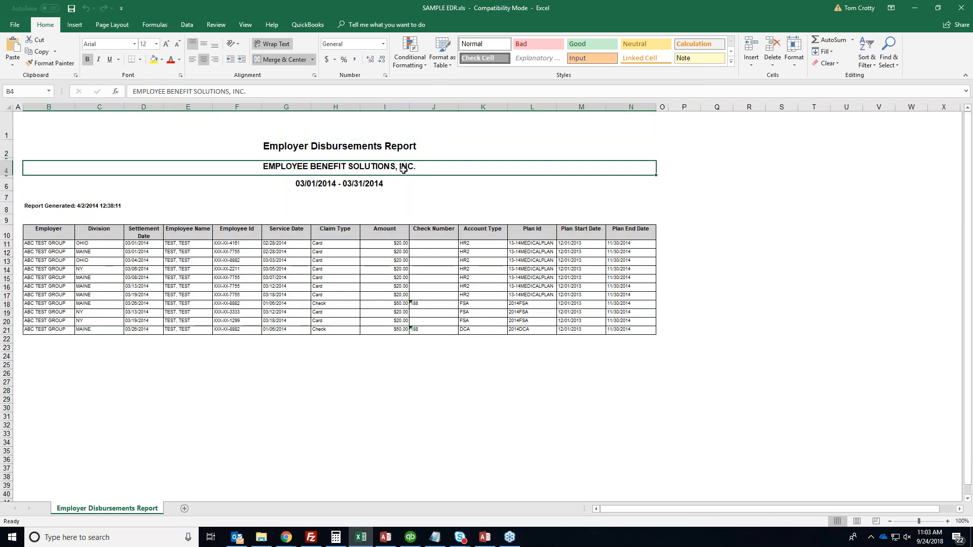
left_click(391, 183)
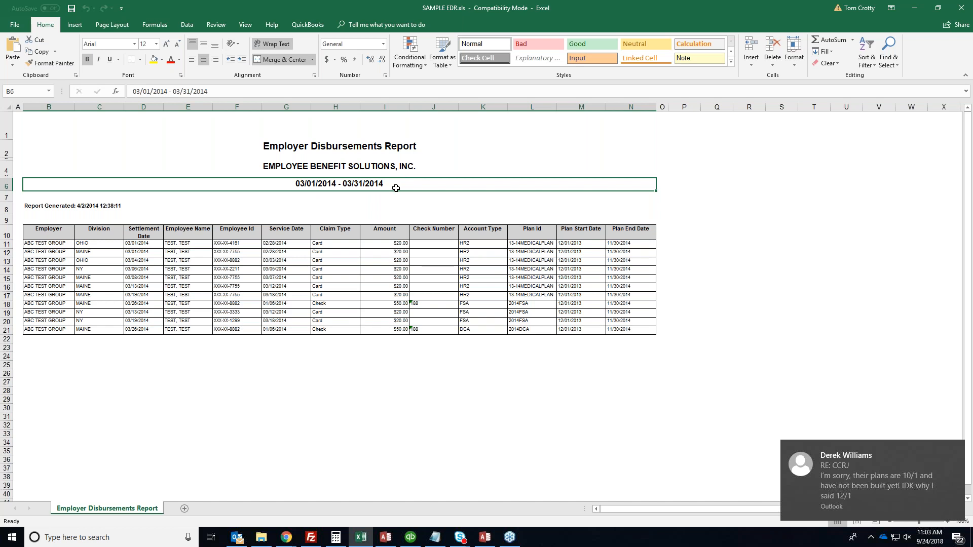
Select the transaction table and its Claim Type, Amount, Check Number and Account Type–Plan End Date columns
left_click_drag(51, 236, 653, 332)
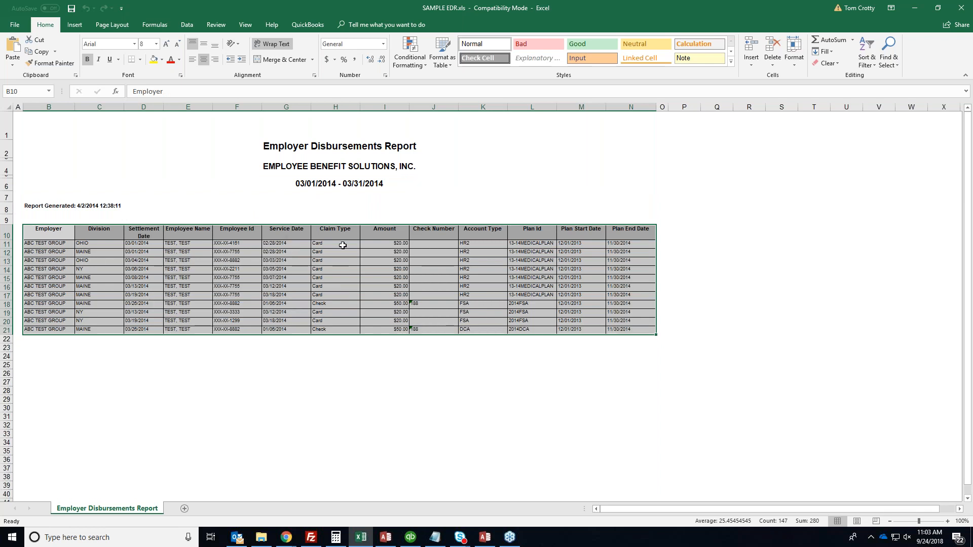
left_click_drag(343, 232, 342, 330)
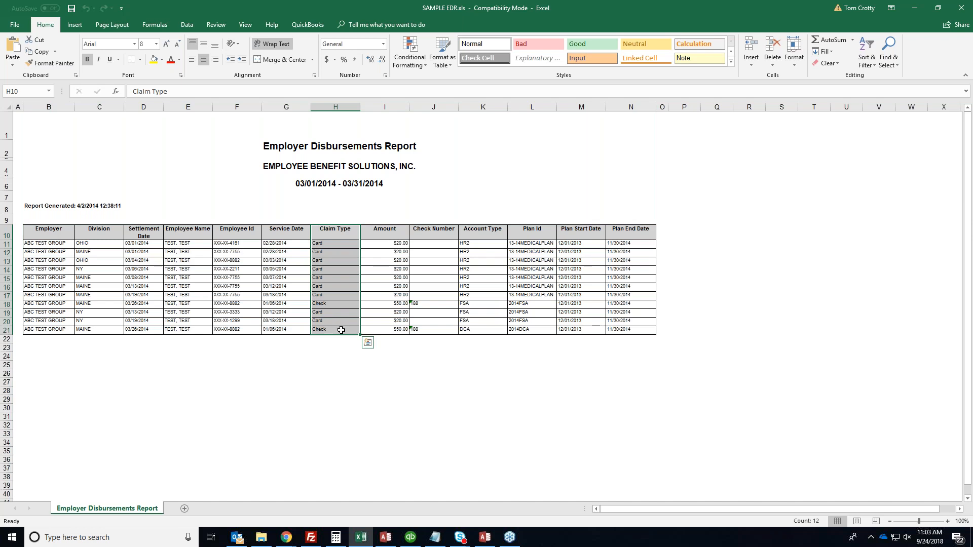
left_click(384, 228)
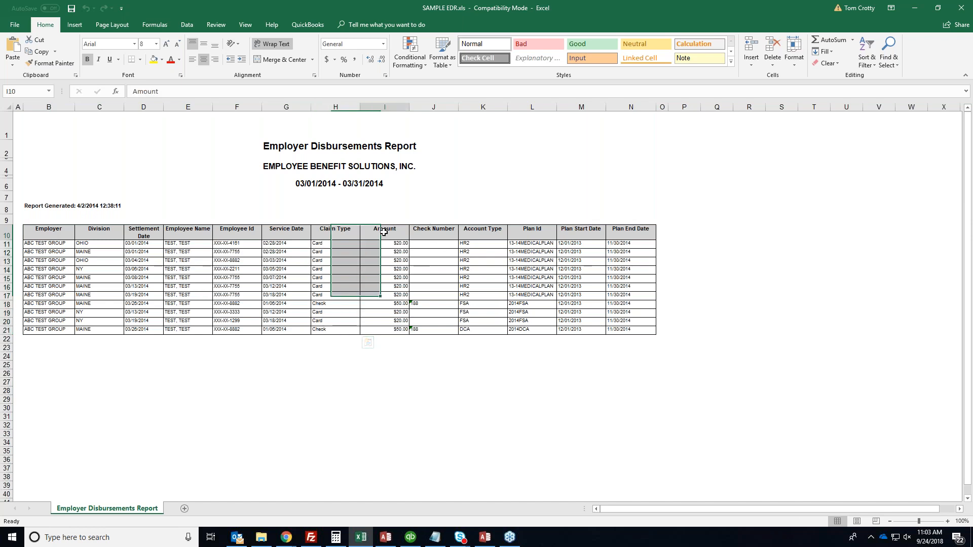
left_click_drag(385, 250, 387, 329)
left_click_drag(433, 229, 439, 329)
left_click_drag(482, 229, 640, 325)
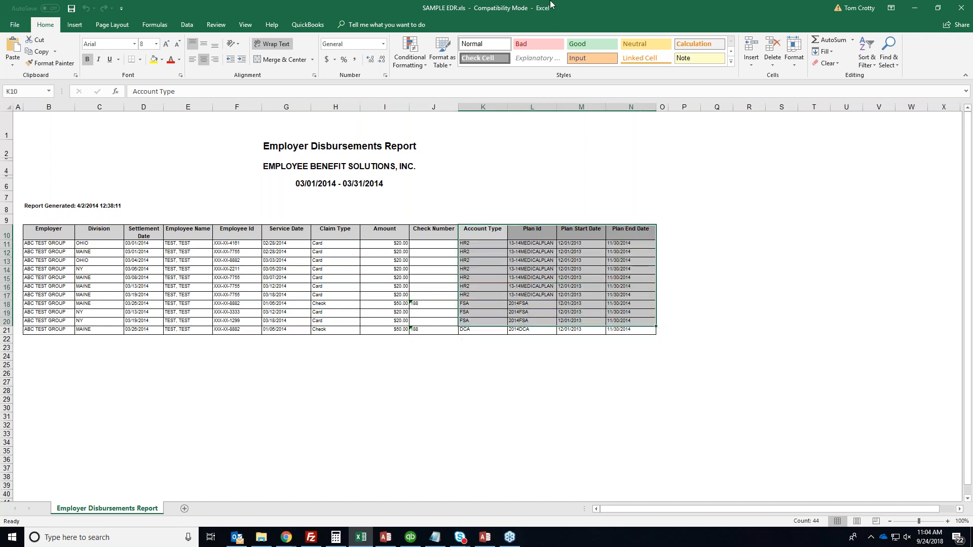
Close the sample workbook and browse to the settlement report request list
left_click(961, 5)
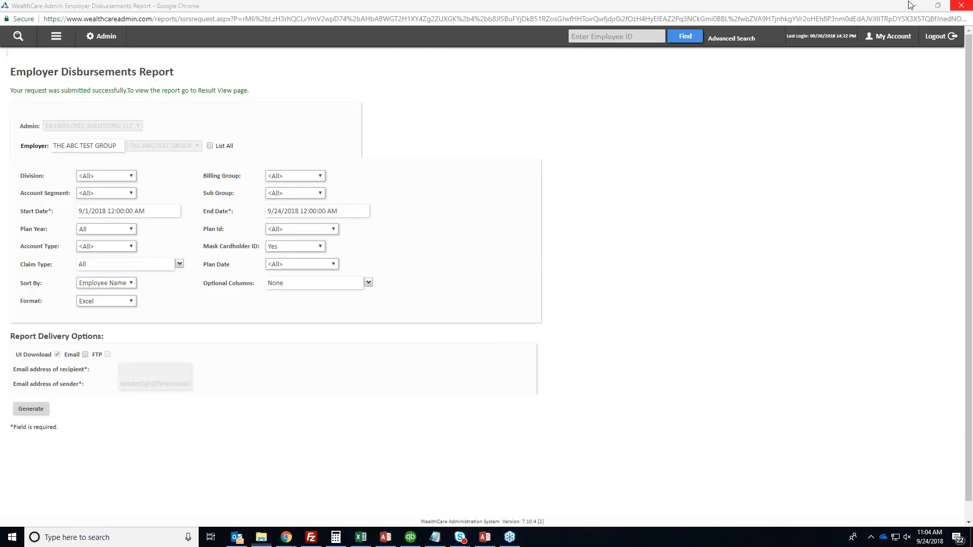
left_click(55, 36)
left_click(26, 127)
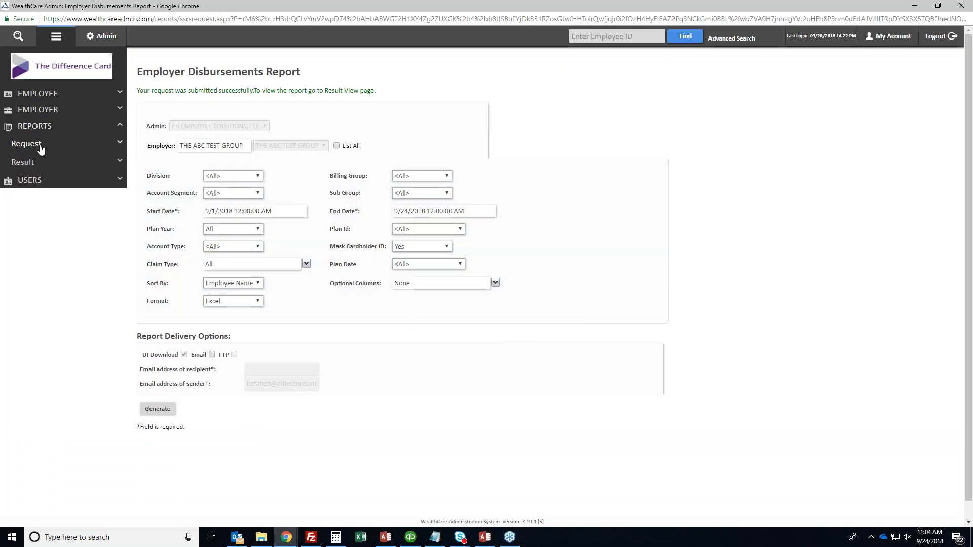
left_click(40, 145)
left_click(43, 179)
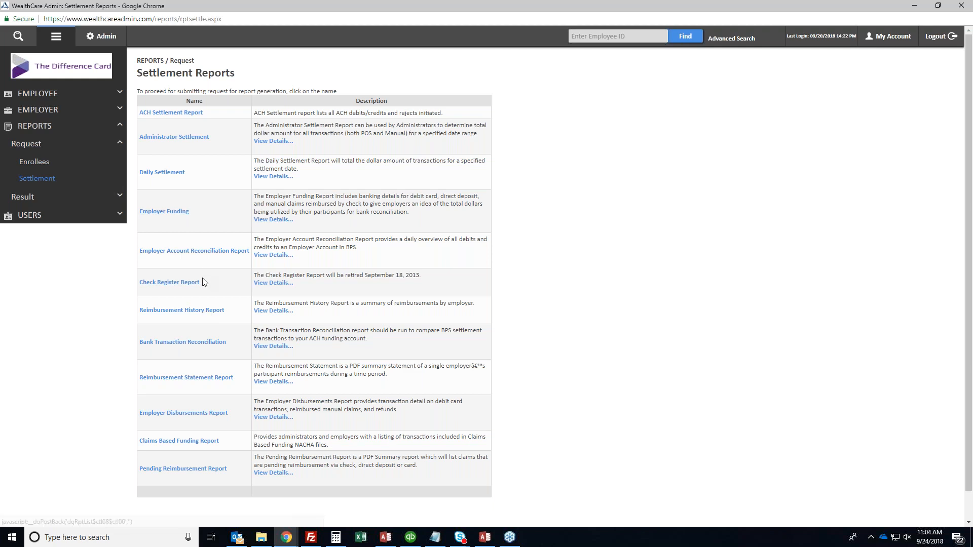
Open the Reimbursement History Report request form for THE ABC TEST GROUP
triple_click(207, 287)
left_click(208, 287)
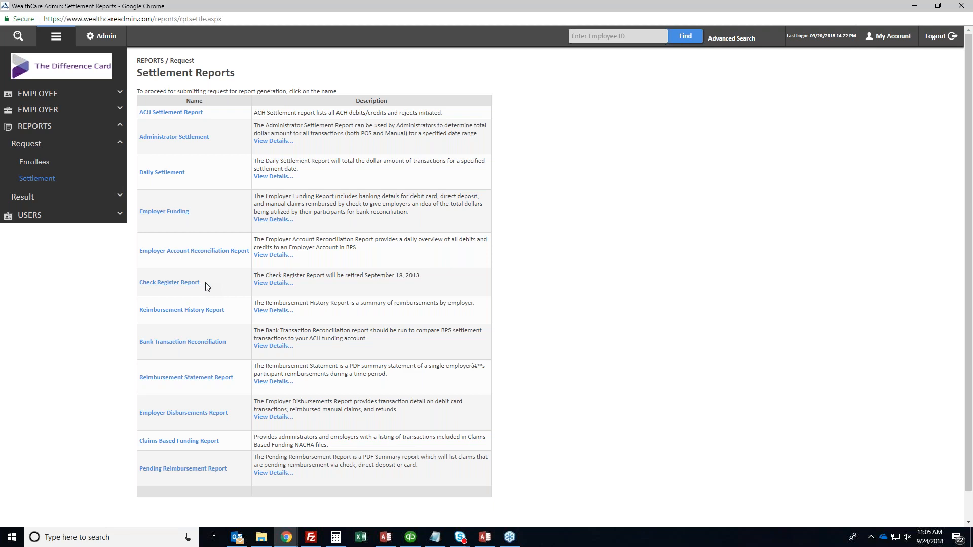
left_click(198, 311)
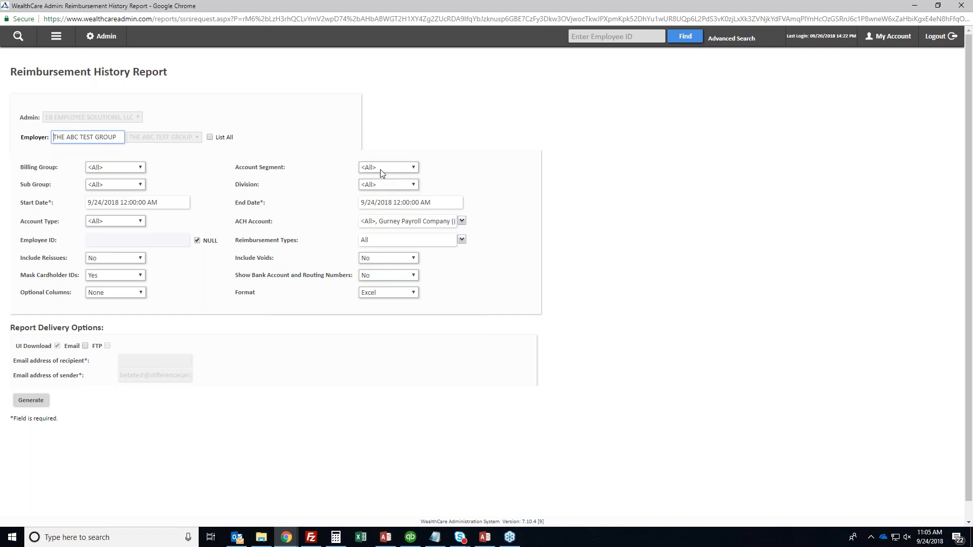
Set the start date to 9/1/2018 and set Include Voids and Include Reissues to Yes
double_click(99, 203)
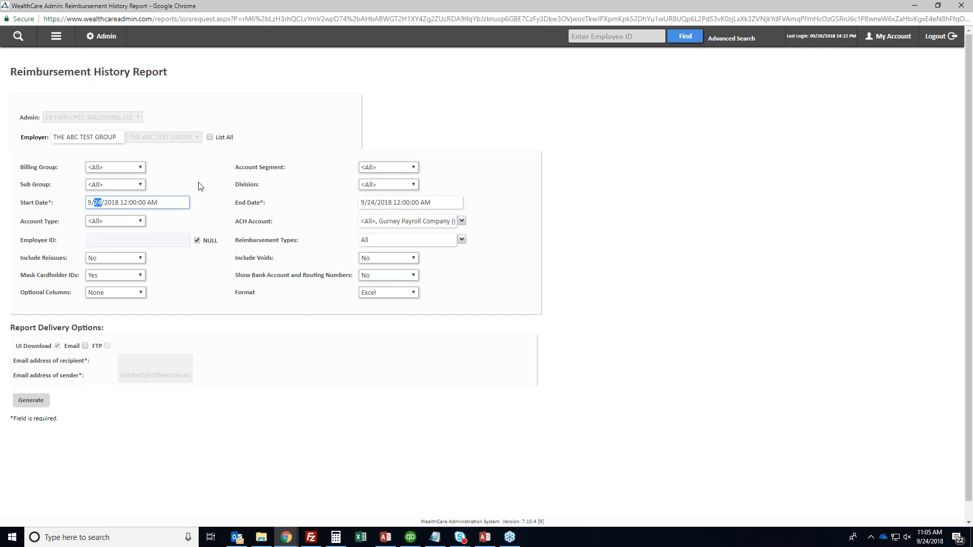
type("1")
key("Tab")
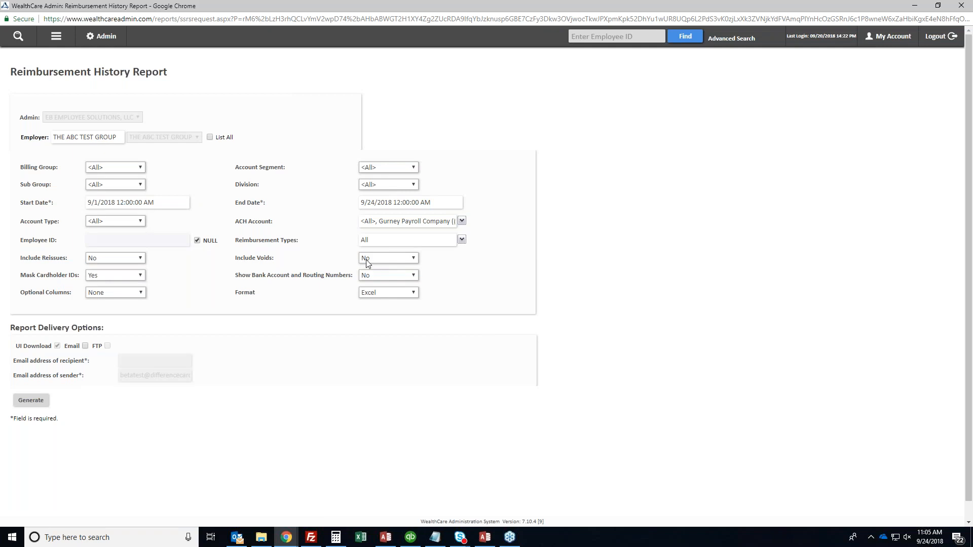
left_click(410, 259)
left_click(396, 271)
left_click(115, 260)
left_click(107, 266)
Generate the Reimbursement History Report request
left_click(31, 400)
double_click(40, 276)
left_click(48, 276)
left_click(28, 401)
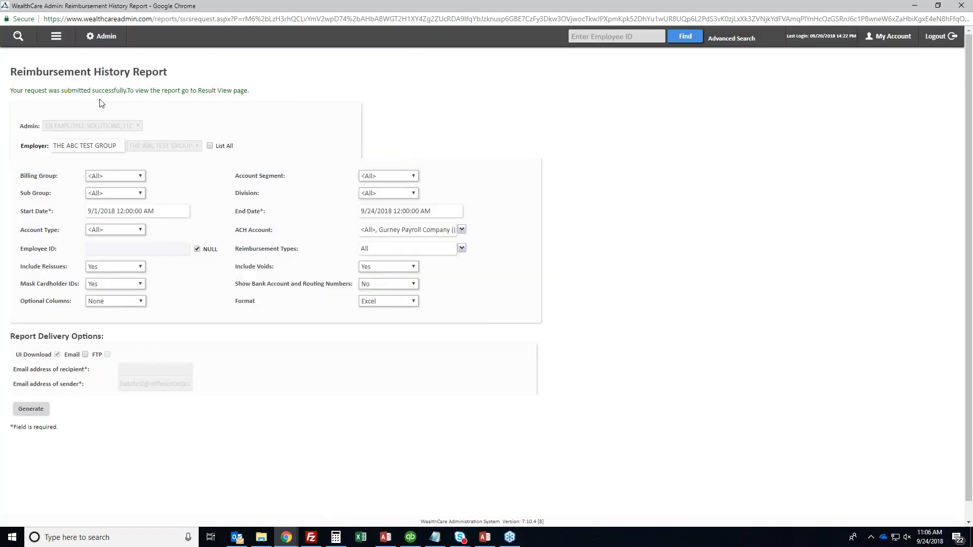
Go to the requested reports list under Reports > Result > View Reports
left_click(55, 37)
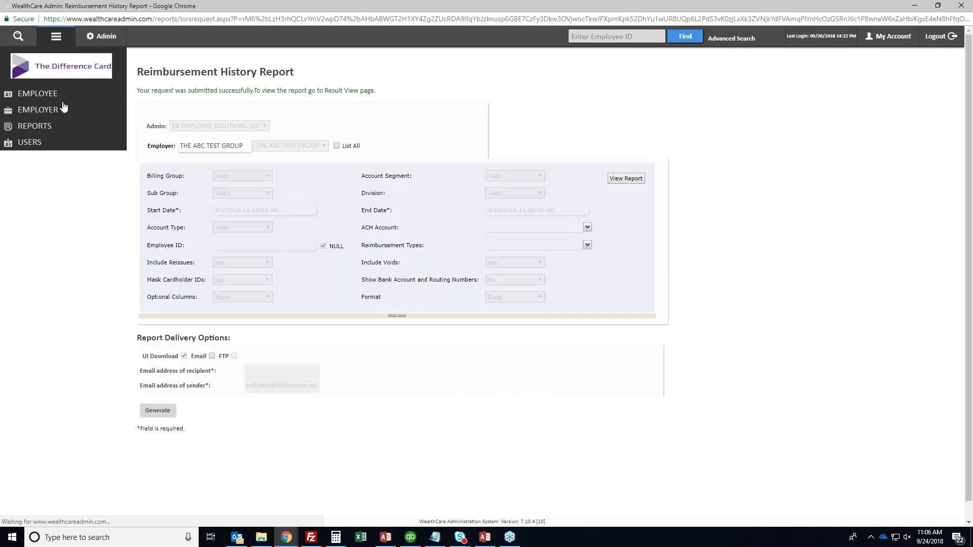
left_click(35, 126)
left_click(32, 164)
left_click(42, 180)
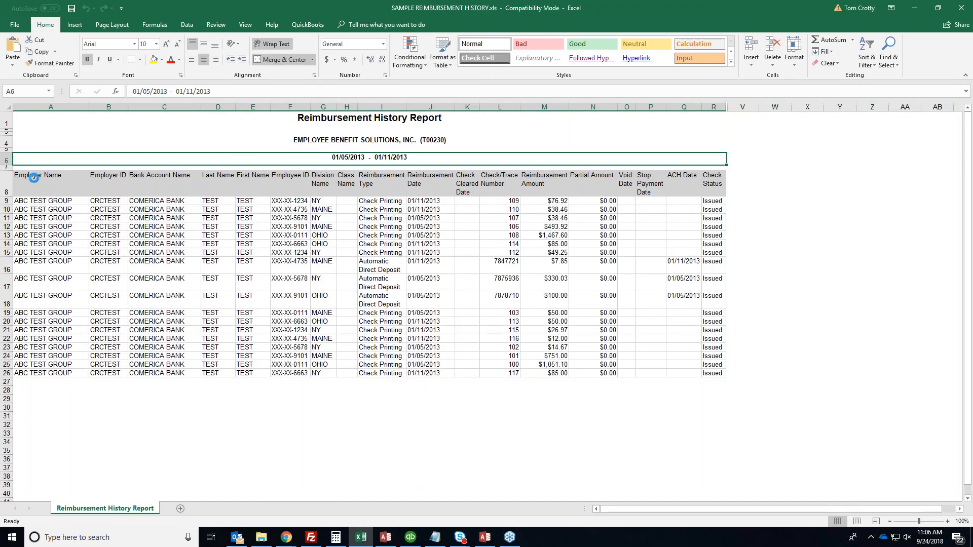
Select the reimbursement table and its Amount, Check/Trace Number, Date and Type columns
left_click_drag(18, 181, 719, 372)
left_click(711, 355)
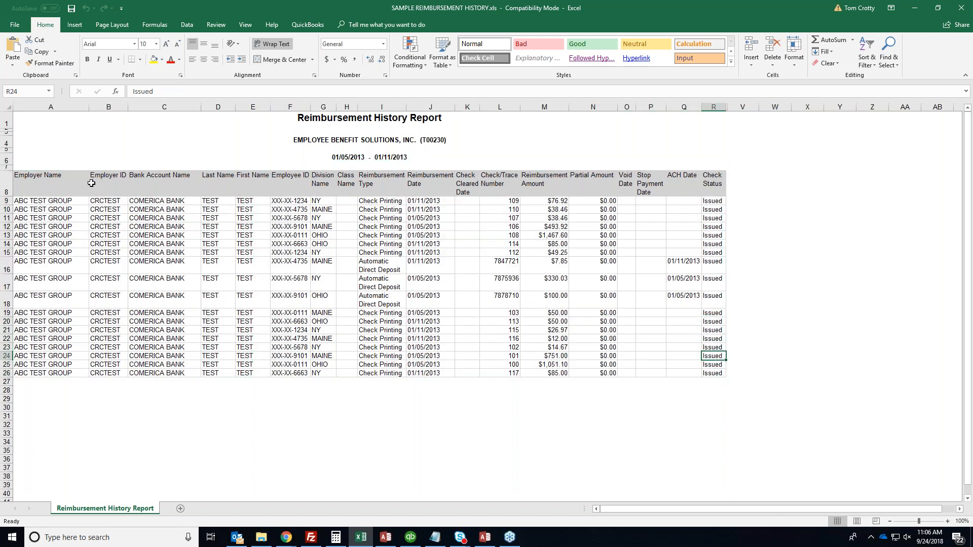
left_click_drag(48, 185, 717, 374)
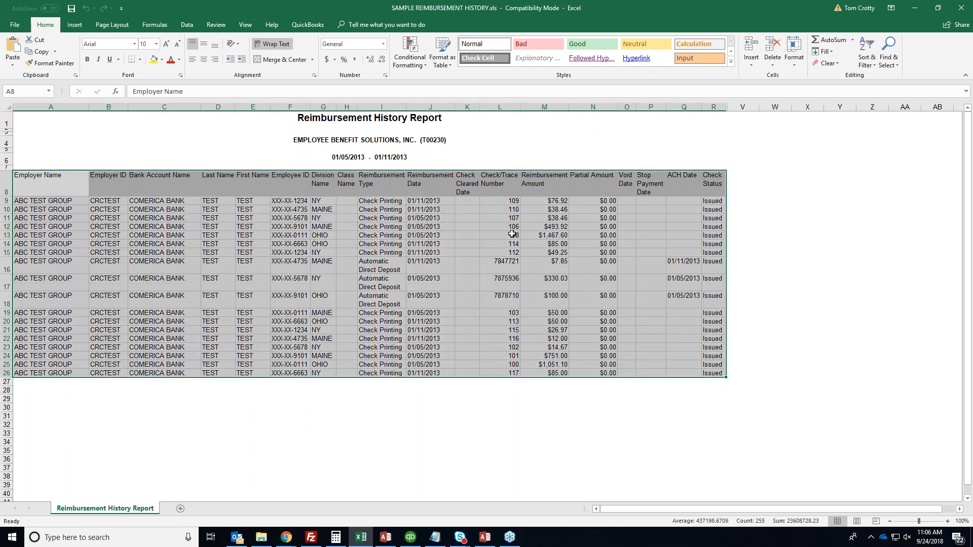
left_click_drag(547, 178, 552, 364)
left_click_drag(498, 185, 507, 373)
left_click_drag(435, 175, 433, 375)
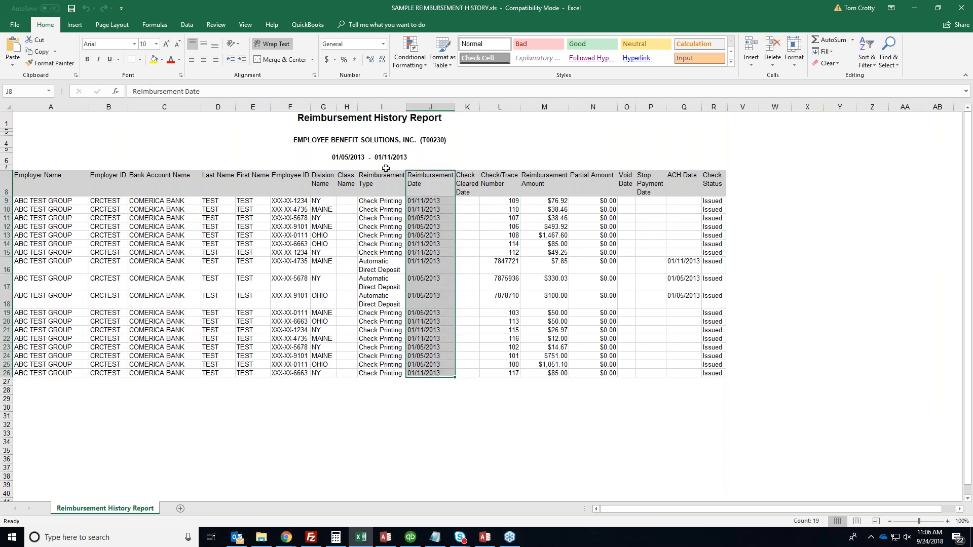
left_click_drag(384, 177, 385, 374)
Select the Division, name, Bank Account, ACH Date and Check Status columns, then close the workbook
left_click_drag(383, 298, 381, 265)
left_click_drag(321, 181, 322, 330)
left_click_drag(226, 183, 253, 357)
left_click_drag(169, 190, 161, 374)
left_click(162, 342)
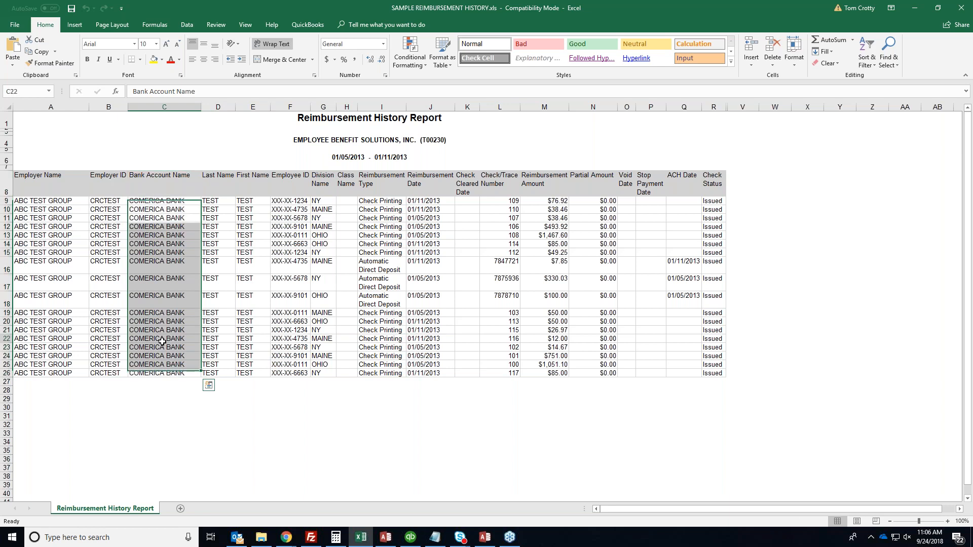
left_click(683, 184)
left_click_drag(682, 184, 714, 373)
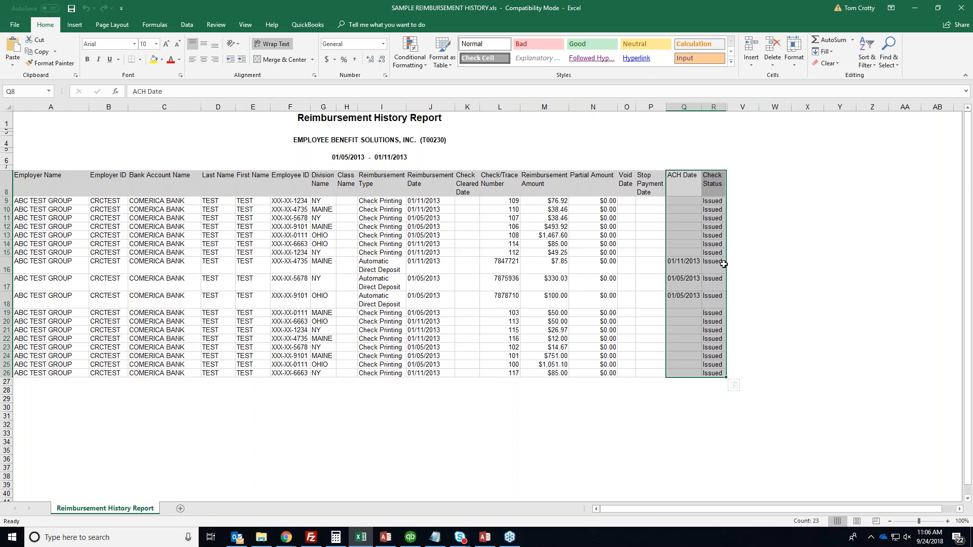
left_click_drag(713, 201, 714, 384)
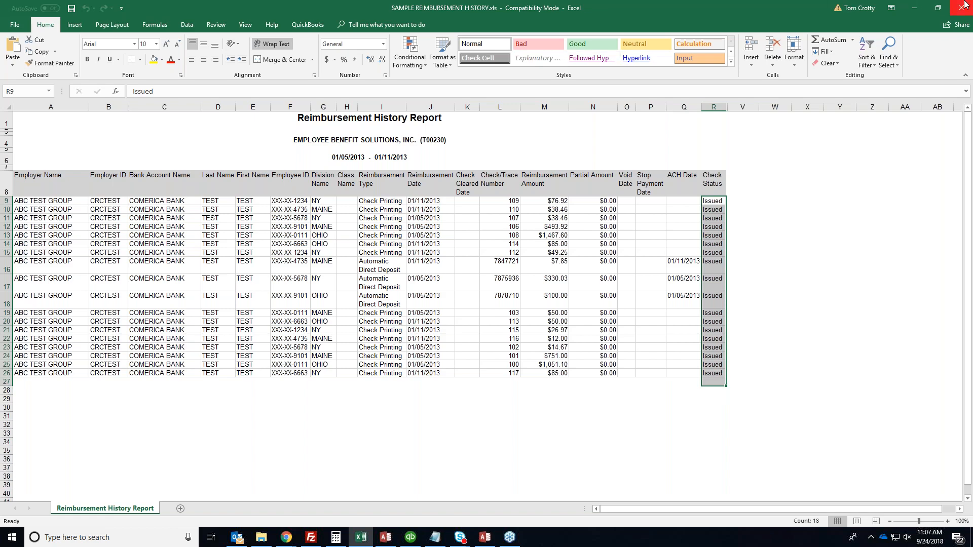
left_click(965, 5)
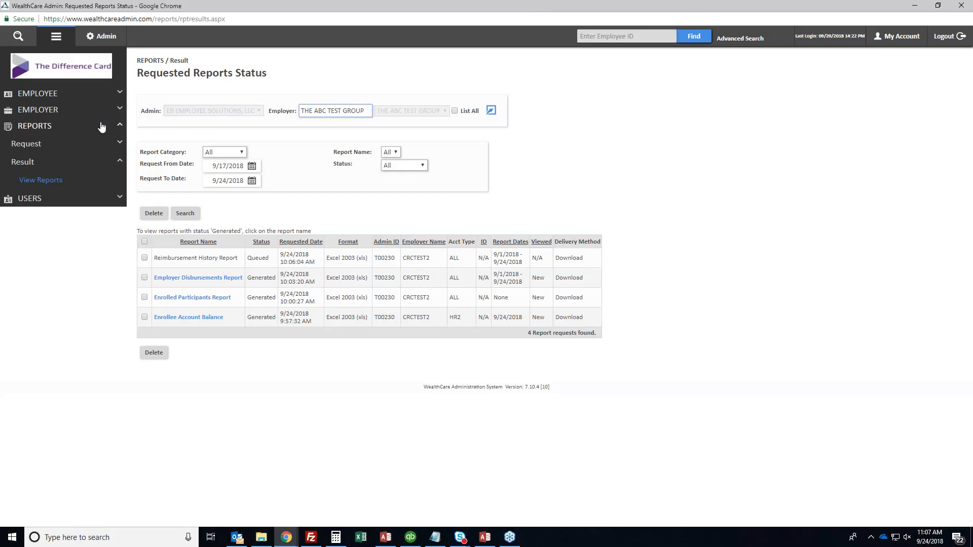
Open the Check Register Report form and set Include Voids and Include Reissues to Yes
left_click(42, 145)
left_click(40, 177)
left_click(169, 282)
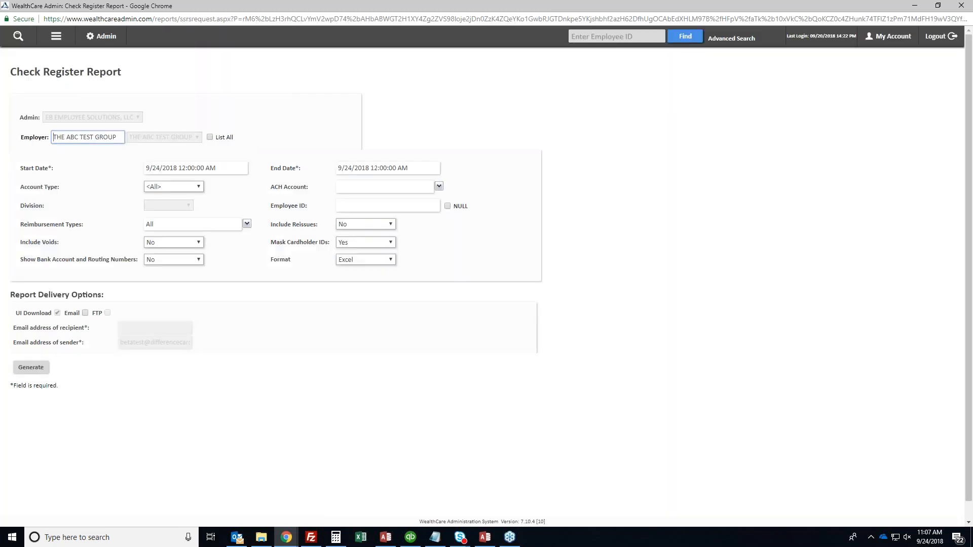
left_click(169, 244)
left_click(167, 258)
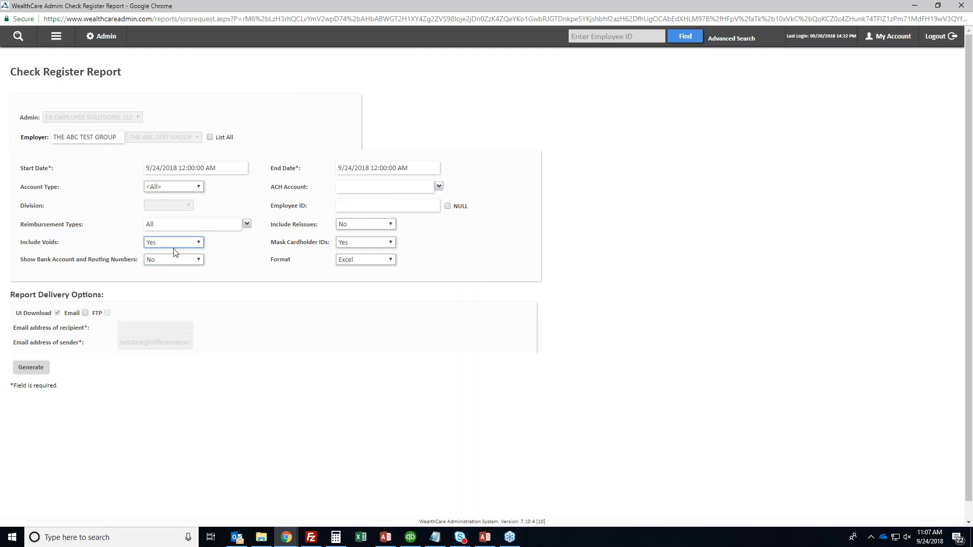
left_click(364, 223)
left_click(366, 236)
Set the start date to 9/1/2018, select all ACH accounts, and generate the request
double_click(155, 168)
type("1")
key("Tab")
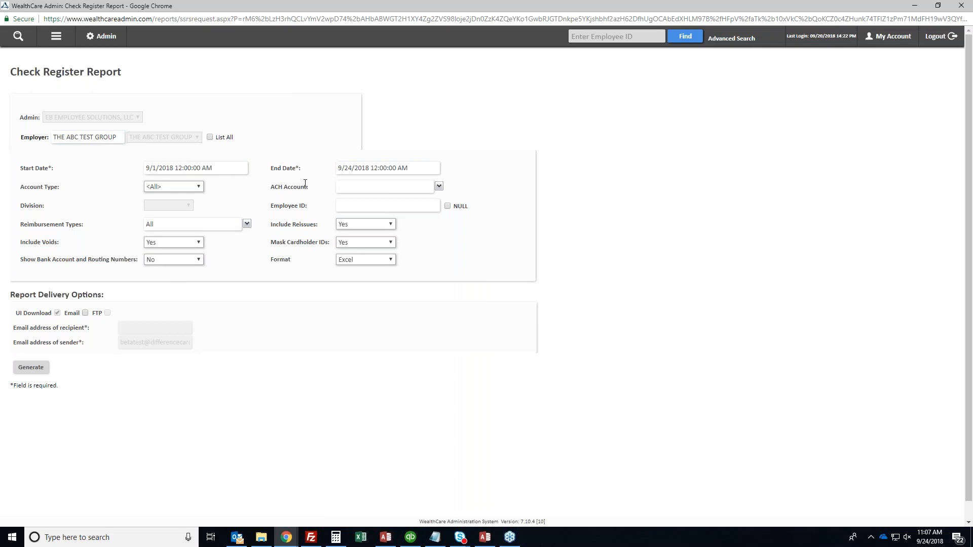
triple_click(288, 184)
left_click(291, 187)
left_click(438, 187)
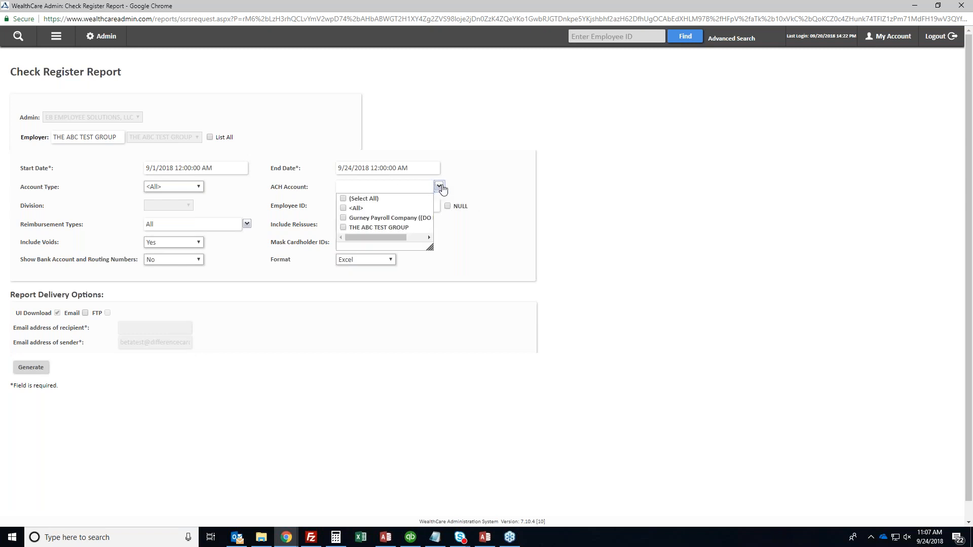
left_click(347, 200)
left_click(460, 193)
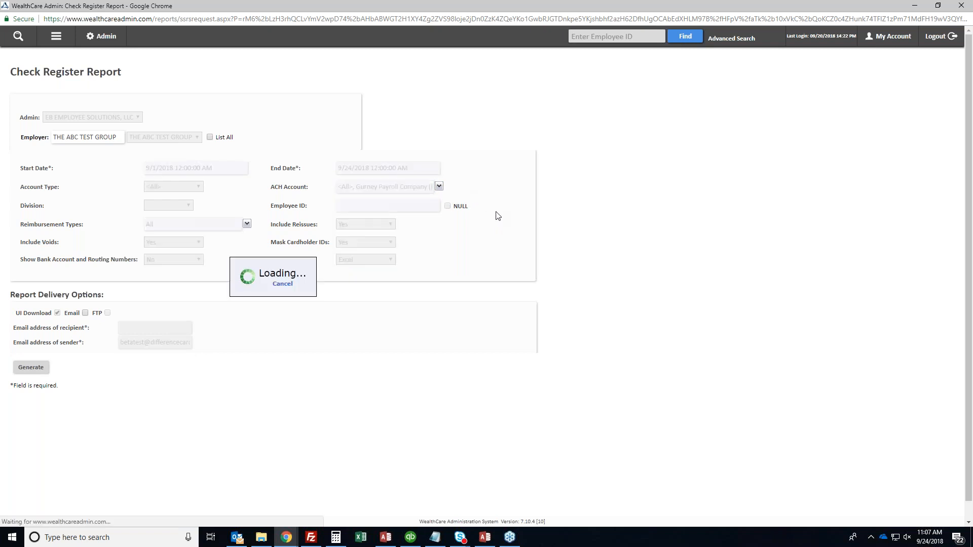
left_click(31, 367)
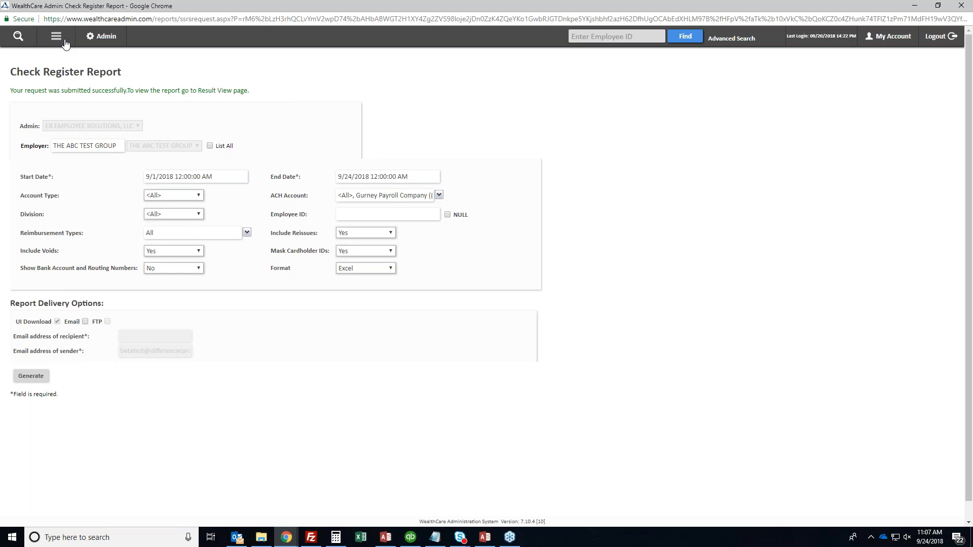
Show the portal's navigation sidebar, then return to the NEXT STEPS presentation slide
left_click(59, 38)
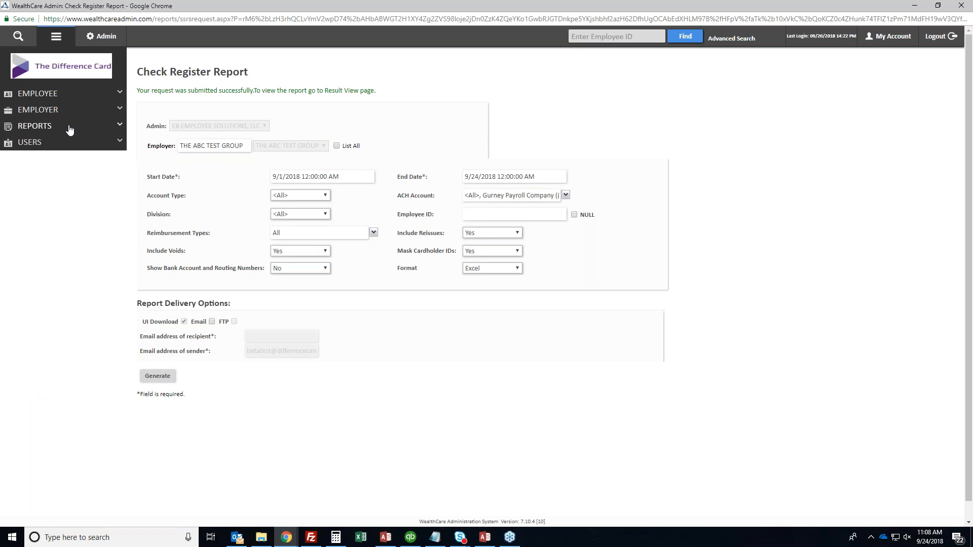
double_click(163, 147)
left_click(165, 148)
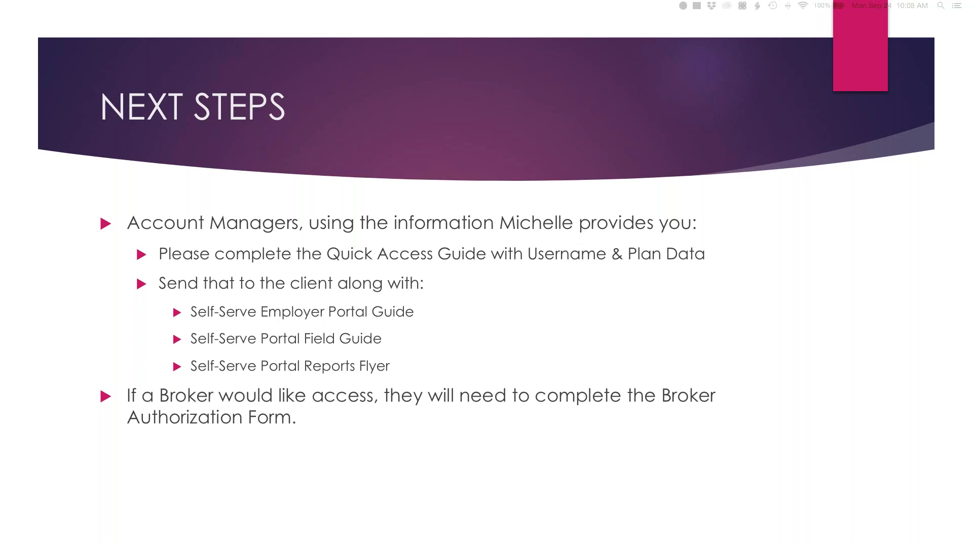
Advance the slideshow past the NEXT STEPS slide
key("Right")
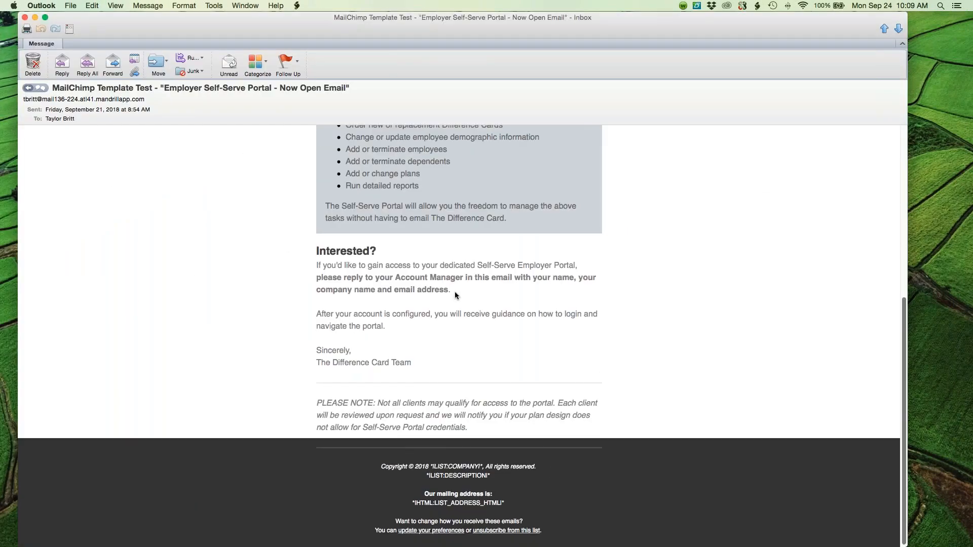
scroll(454, 291, "up", 10)
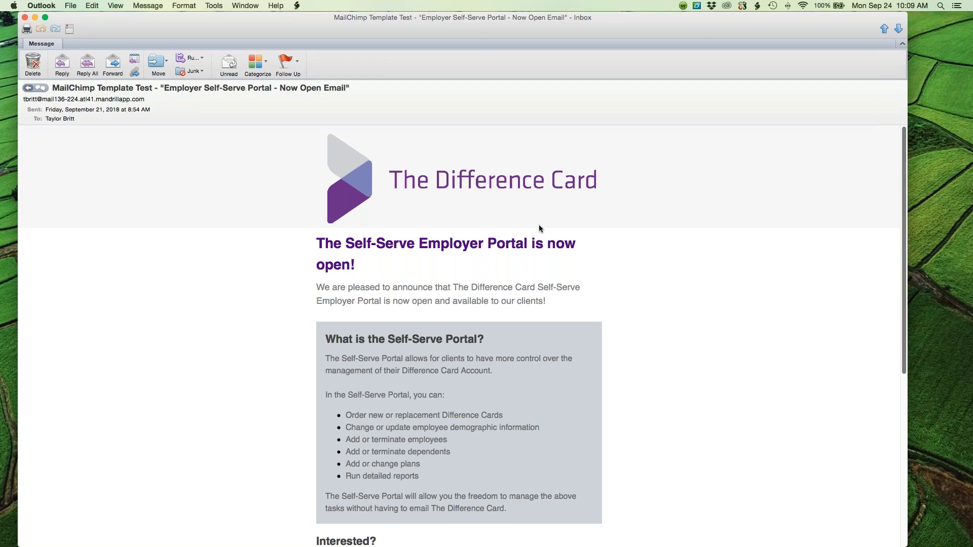
scroll(562, 312, "down", 3)
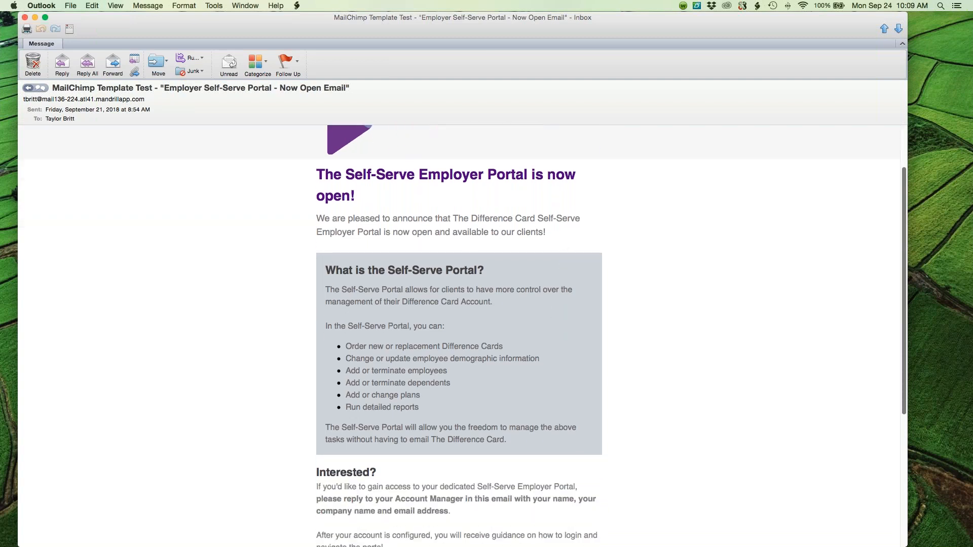
scroll(482, 384, "down", 6)
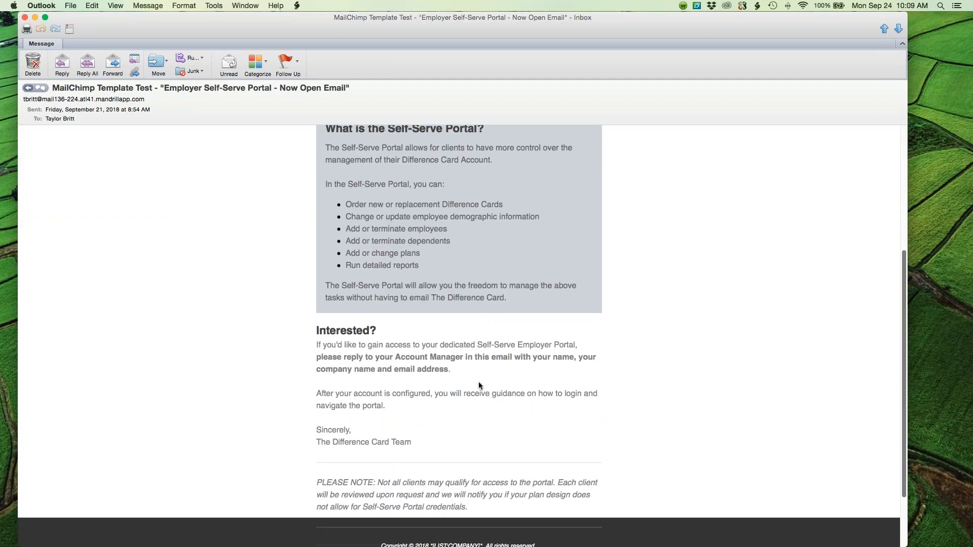